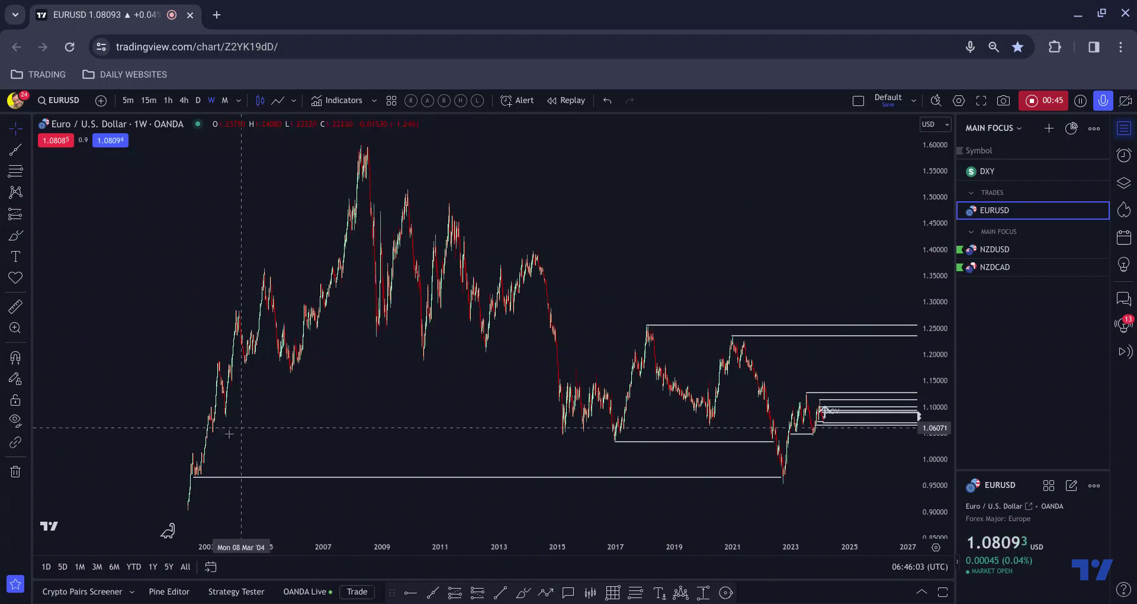
Step: Brush-mark the late-2002 swing and the 2022 low on the weekly chart, then undo the strokes at the 2022 low
{"action": "left_click_drag", "start_coordinate": [172, 389], "coordinate": [154, 380]}
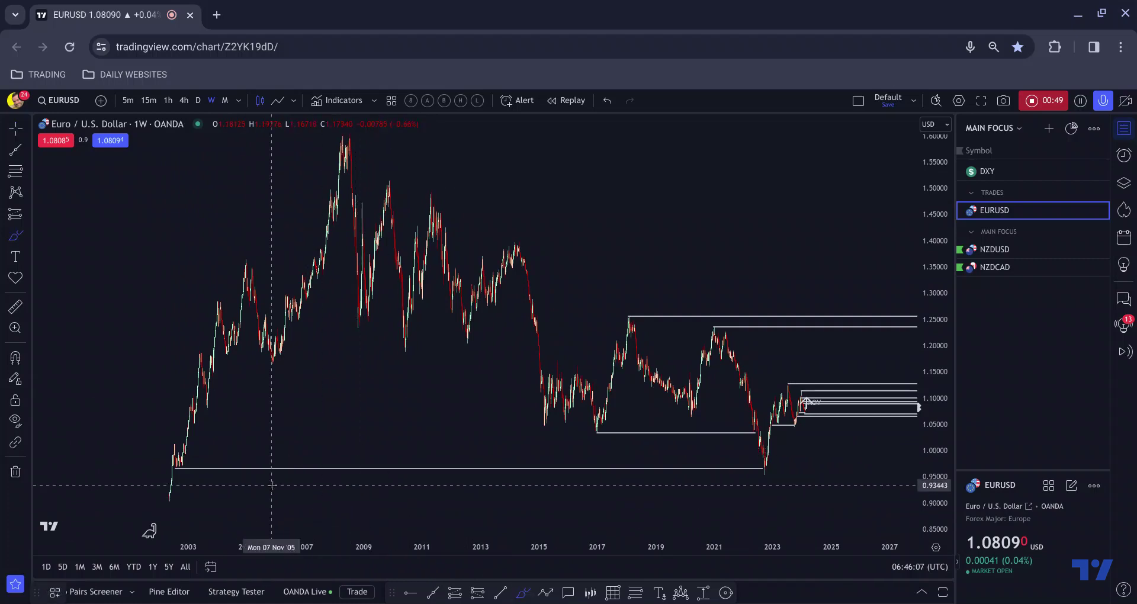
{"action": "mouse_move", "coordinate": [166, 443]}
{"action": "left_mouse_down"}
{"action": "mouse_move", "coordinate": [178, 441]}
{"action": "mouse_move", "coordinate": [187, 468]}
{"action": "mouse_move", "coordinate": [173, 442]}
{"action": "left_mouse_up"}
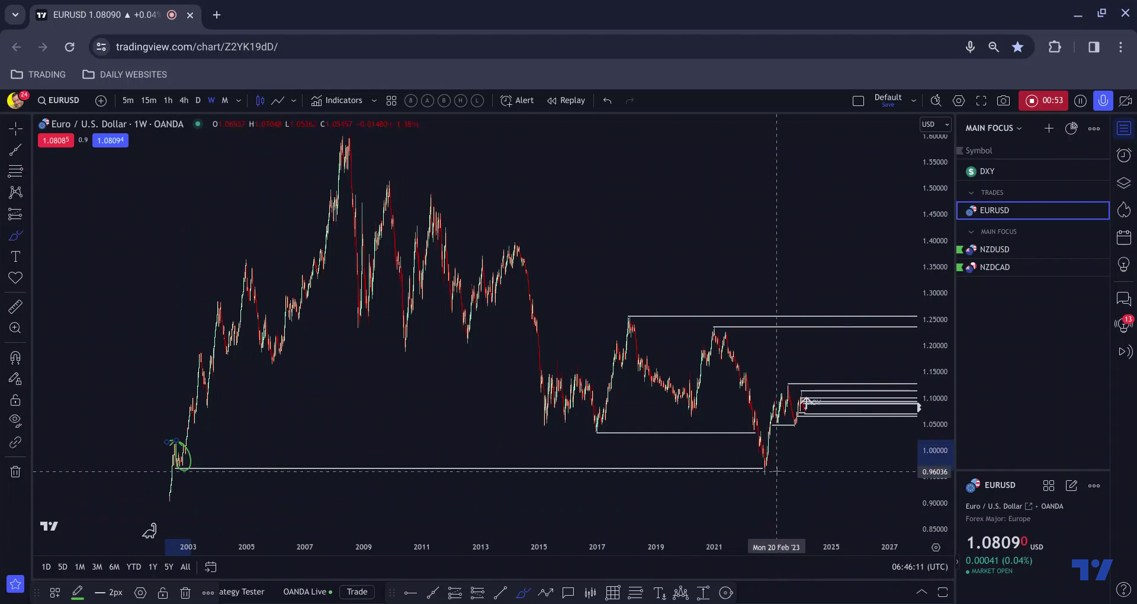
{"action": "left_click_drag", "start_coordinate": [776, 471], "coordinate": [746, 472]}
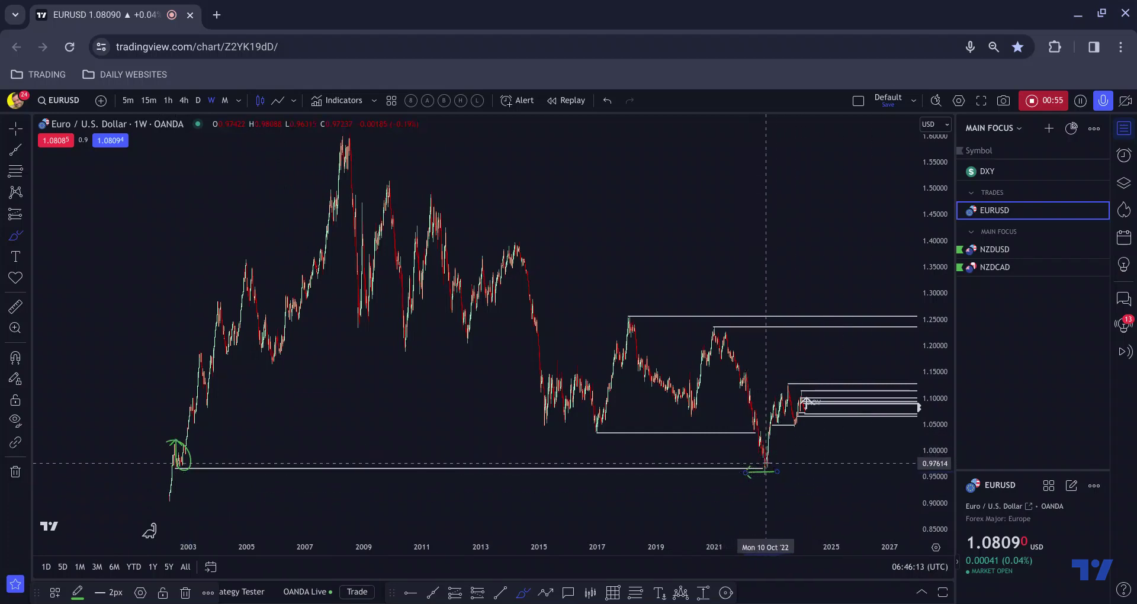
{"action": "mouse_move", "coordinate": [766, 464]}
{"action": "left_mouse_down"}
{"action": "mouse_move", "coordinate": [763, 480]}
{"action": "mouse_move", "coordinate": [768, 414]}
{"action": "left_mouse_up"}
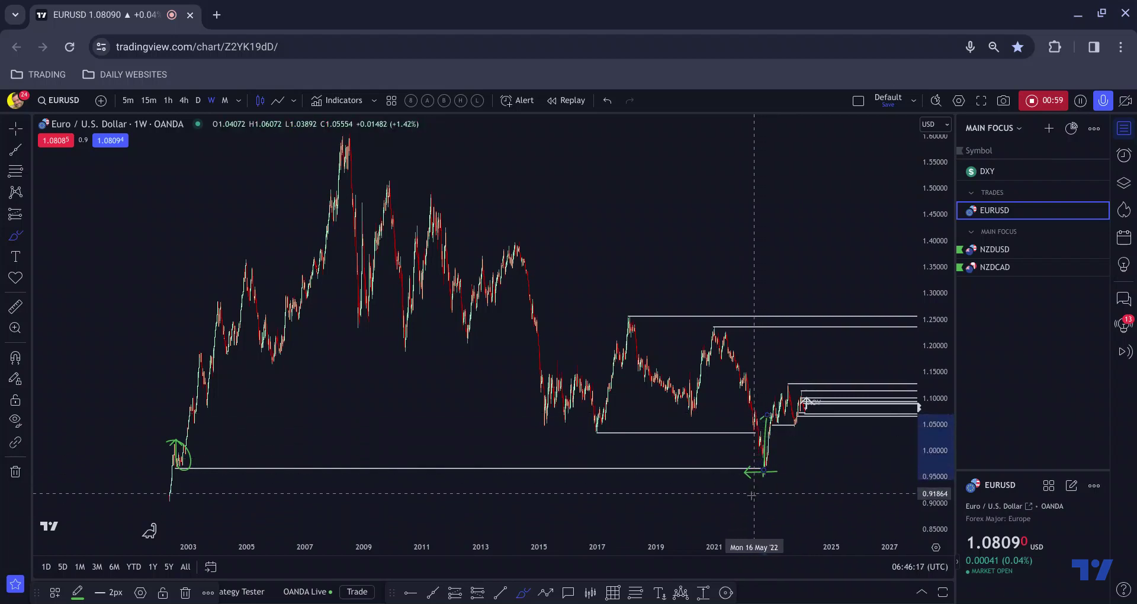
{"action": "key", "text": "ctrl+z"}
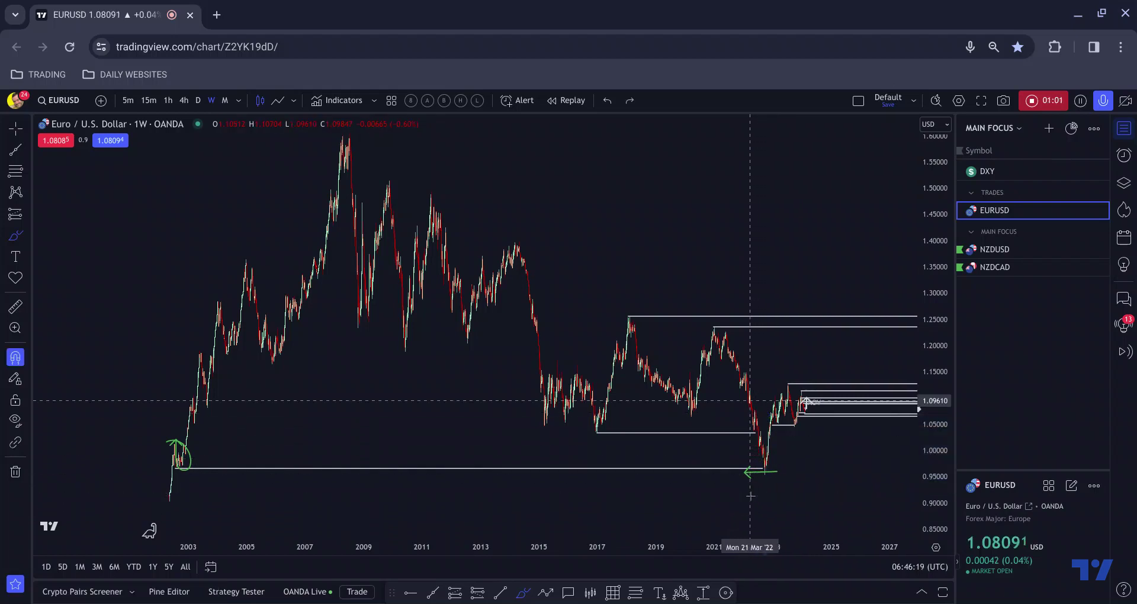
{"action": "key", "text": "ctrl+z"}
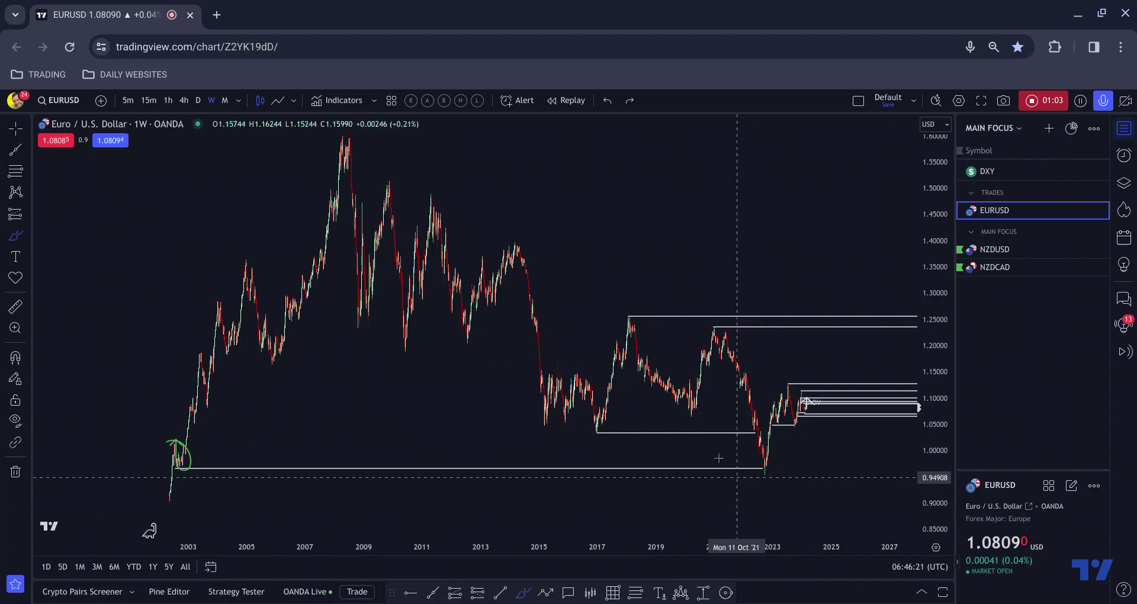
Step: Brush trend curves along the lows and highs down to 2022 plus the 2017–2021 swings, and undo all brush strokes
{"action": "mouse_move", "coordinate": [265, 359]}
{"action": "left_mouse_down"}
{"action": "mouse_move", "coordinate": [346, 393]}
{"action": "mouse_move", "coordinate": [767, 469]}
{"action": "left_mouse_up"}
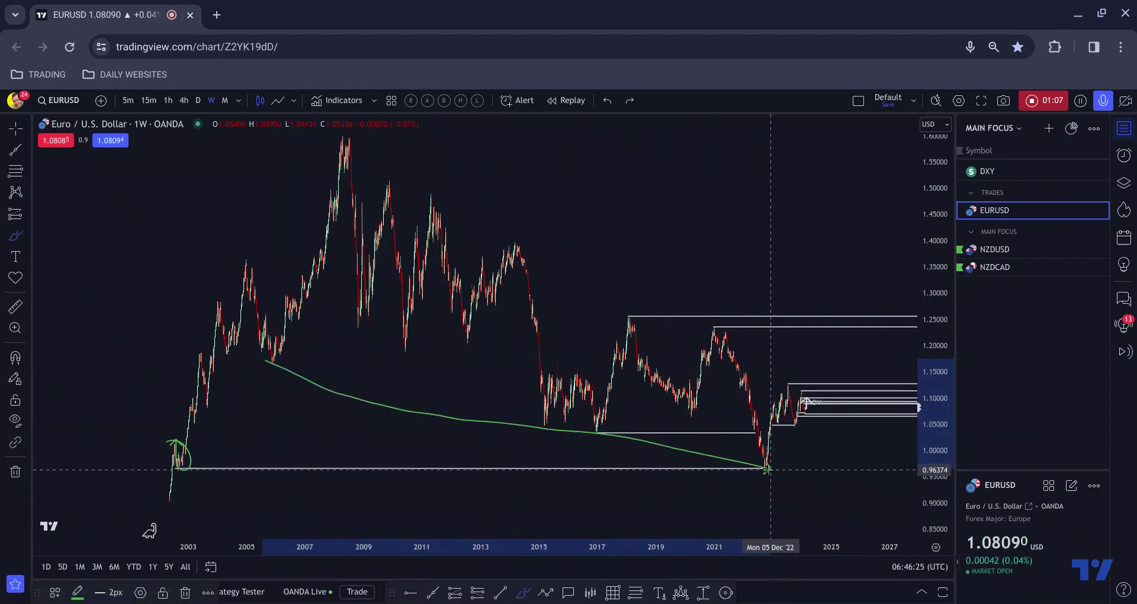
{"action": "left_click_drag", "start_coordinate": [359, 150], "coordinate": [771, 354]}
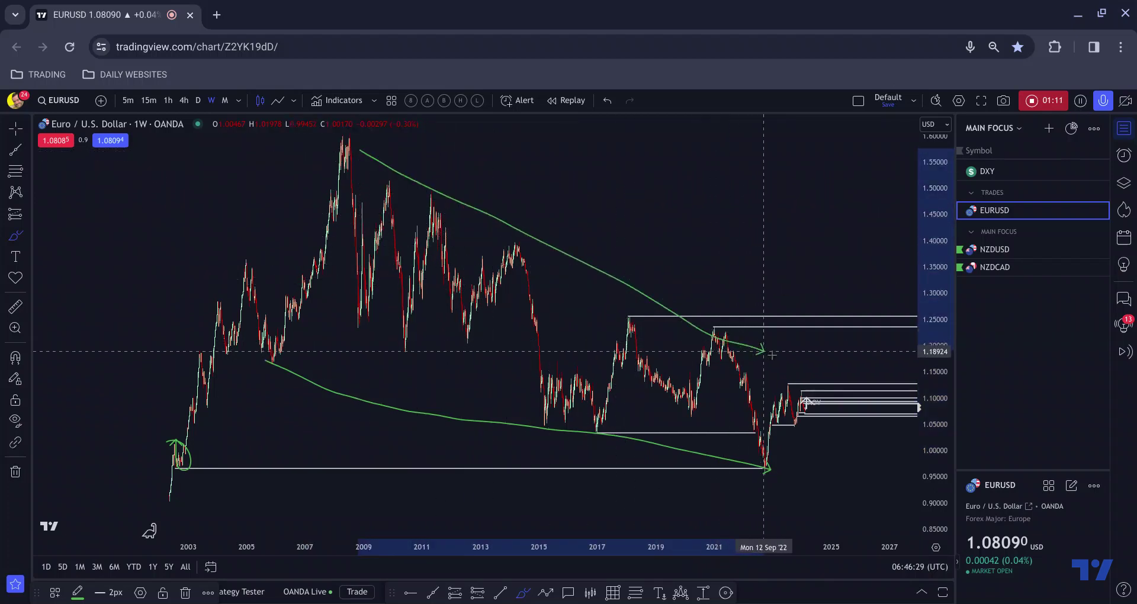
{"action": "mouse_move", "coordinate": [590, 422]}
{"action": "left_mouse_down"}
{"action": "mouse_move", "coordinate": [604, 328]}
{"action": "mouse_move", "coordinate": [684, 408]}
{"action": "mouse_move", "coordinate": [724, 333]}
{"action": "left_mouse_up"}
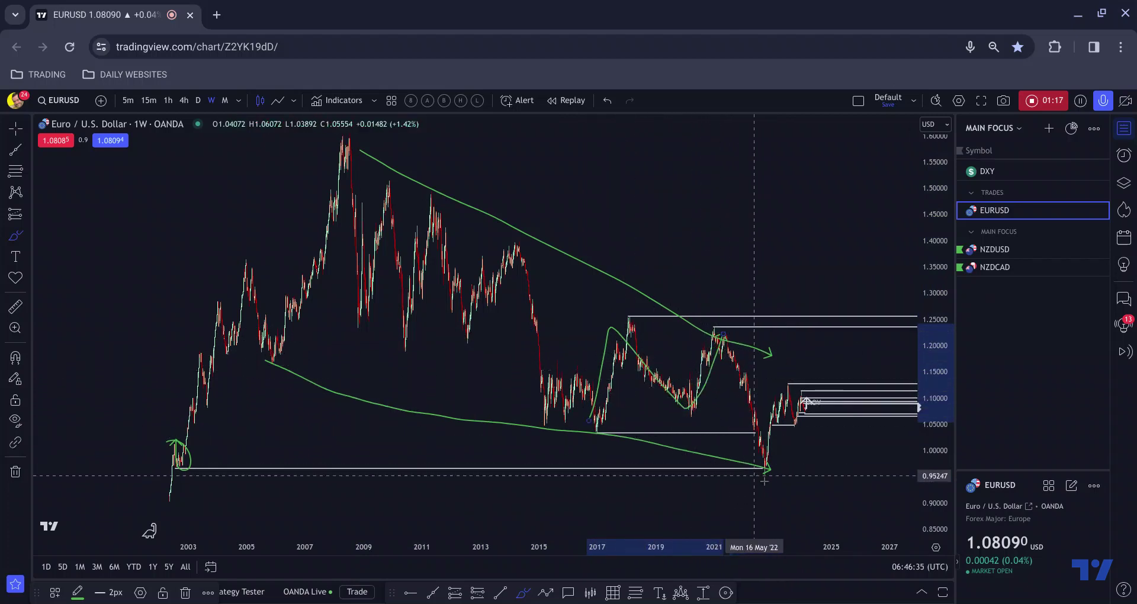
{"action": "key", "text": "ctrl+z"}
{"action": "key", "text": "ctrl+z"}
{"action": "key", "text": "ctrl+z"}
{"action": "key", "text": "ctrl+z"}
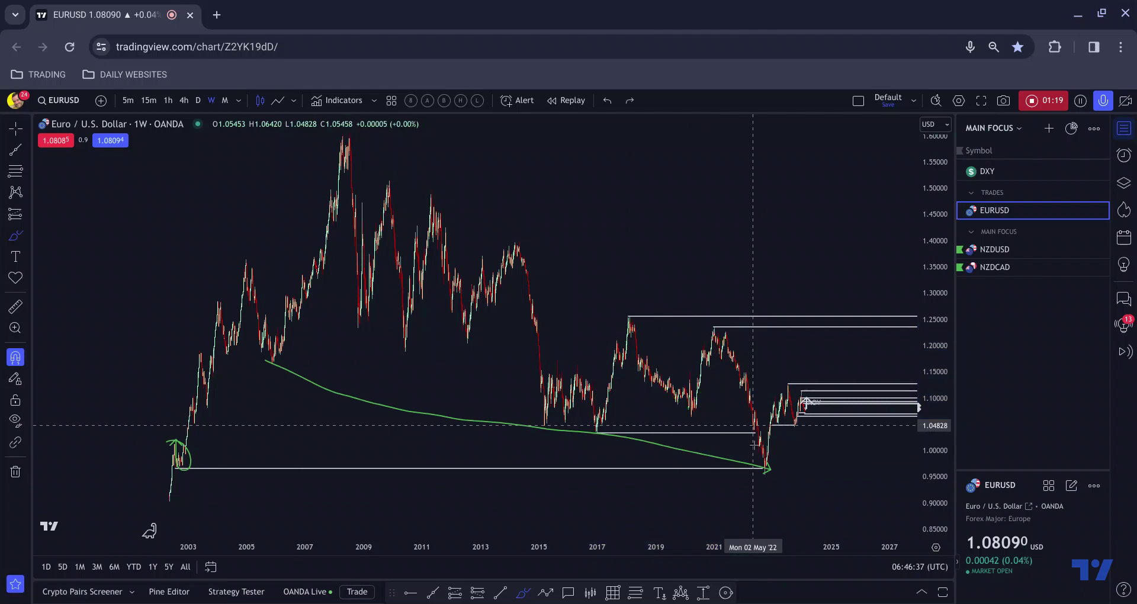
Step: Brush arrows and a circle over the 2022 decline and the 2023 swings on the weekly chart, and undo them all
{"action": "scroll", "coordinate": [743, 453], "scroll_direction": "up", "scroll_amount": 5}
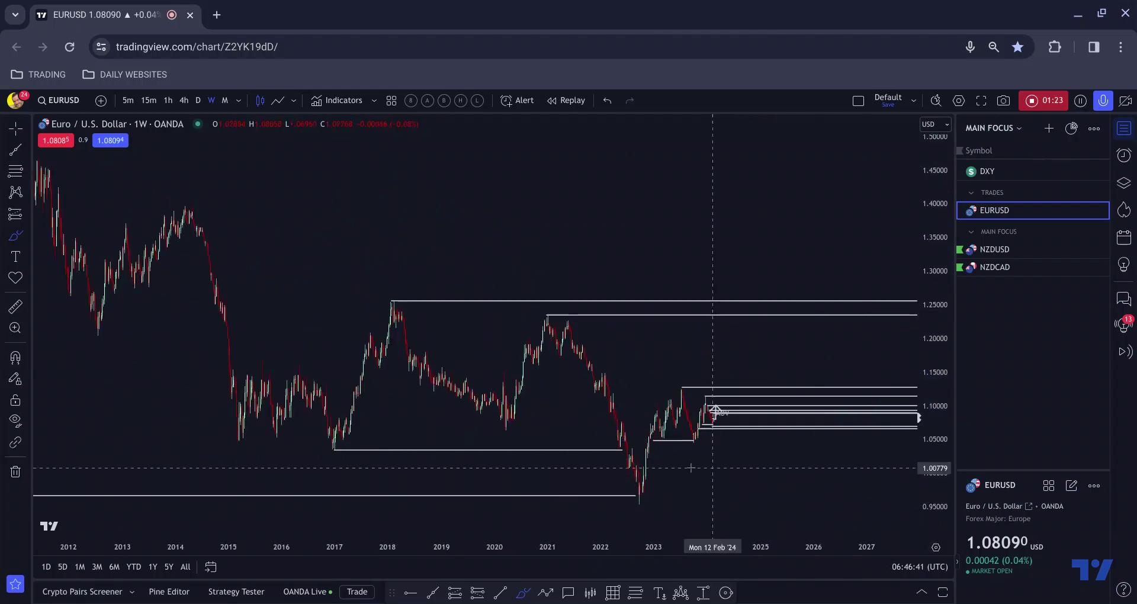
{"action": "scroll", "coordinate": [657, 464], "scroll_direction": "up", "scroll_amount": 4}
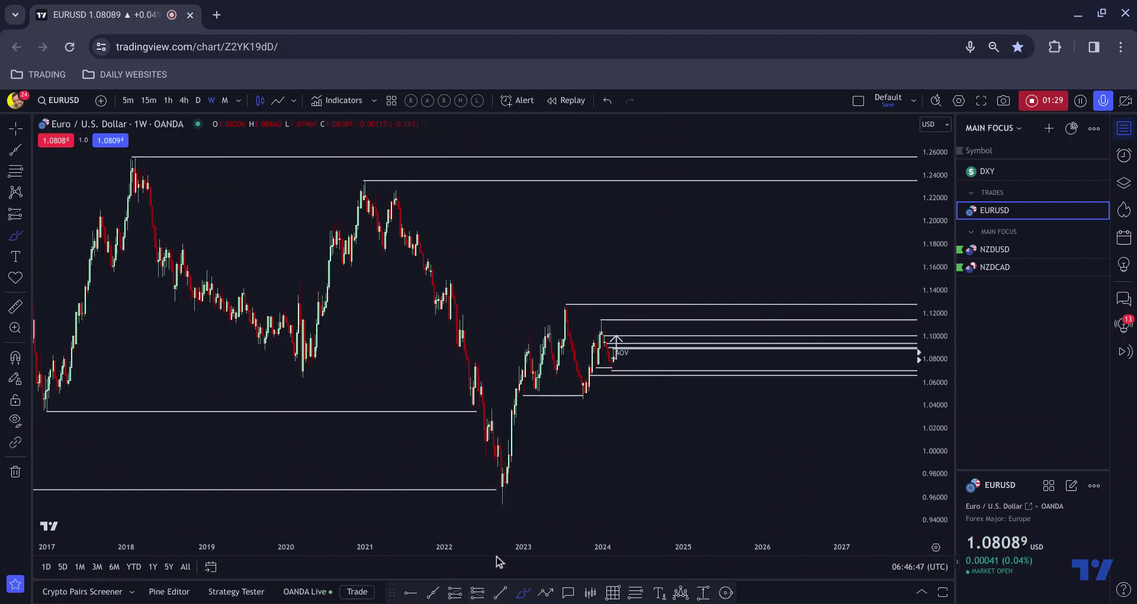
{"action": "mouse_move", "coordinate": [555, 318]}
{"action": "left_mouse_down"}
{"action": "mouse_move", "coordinate": [536, 326]}
{"action": "mouse_move", "coordinate": [534, 388]}
{"action": "left_mouse_up"}
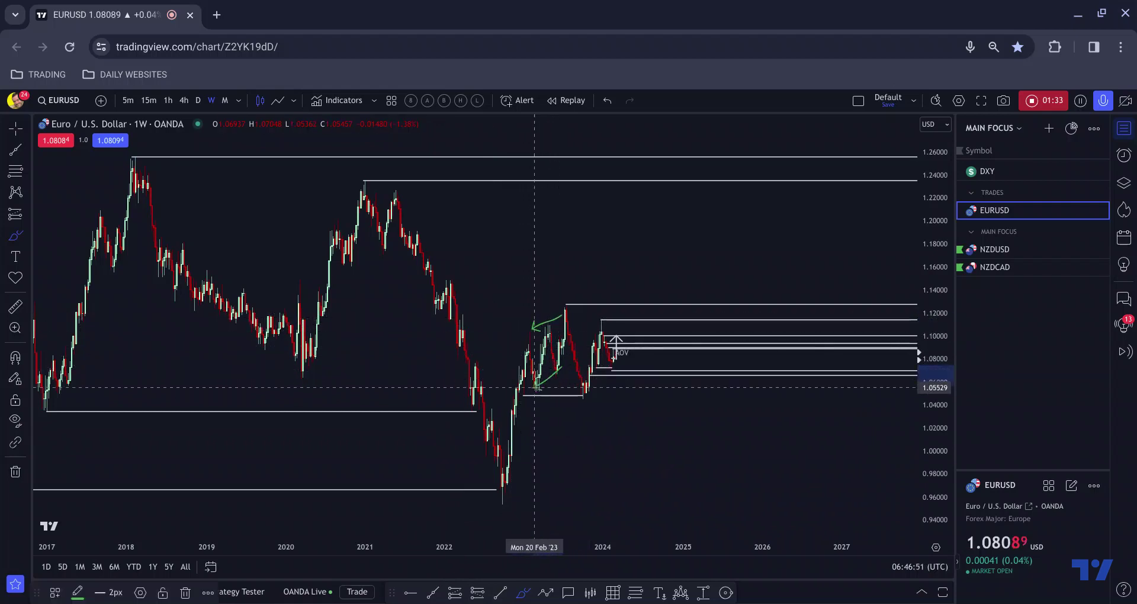
{"action": "mouse_move", "coordinate": [464, 318]}
{"action": "left_mouse_down"}
{"action": "mouse_move", "coordinate": [462, 345]}
{"action": "mouse_move", "coordinate": [455, 332]}
{"action": "mouse_move", "coordinate": [465, 321]}
{"action": "mouse_move", "coordinate": [473, 402]}
{"action": "left_mouse_up"}
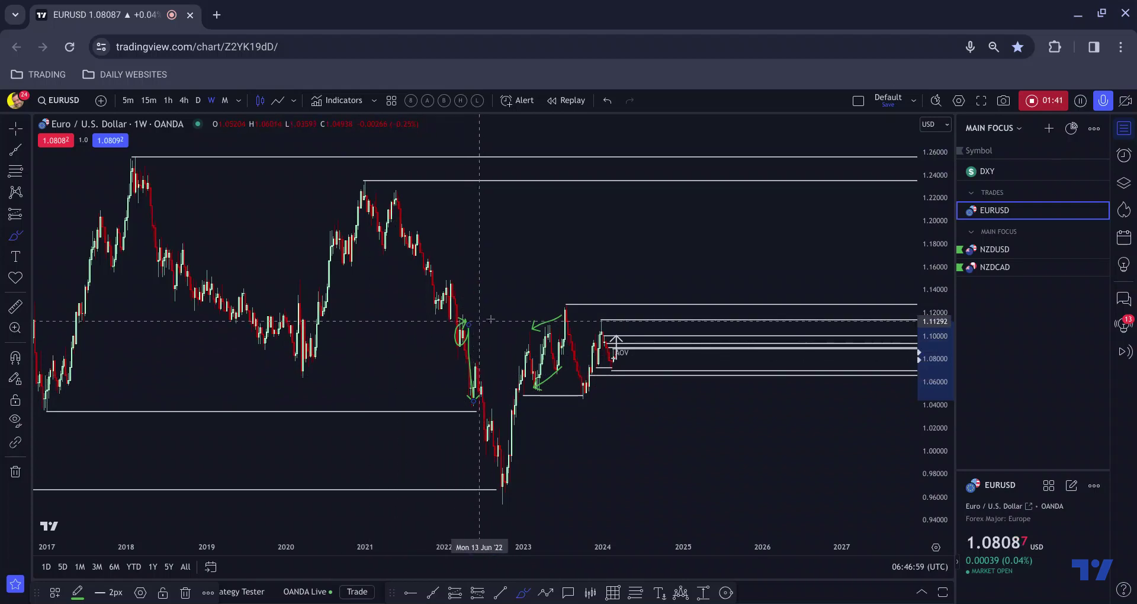
{"action": "left_click", "coordinate": [545, 323]}
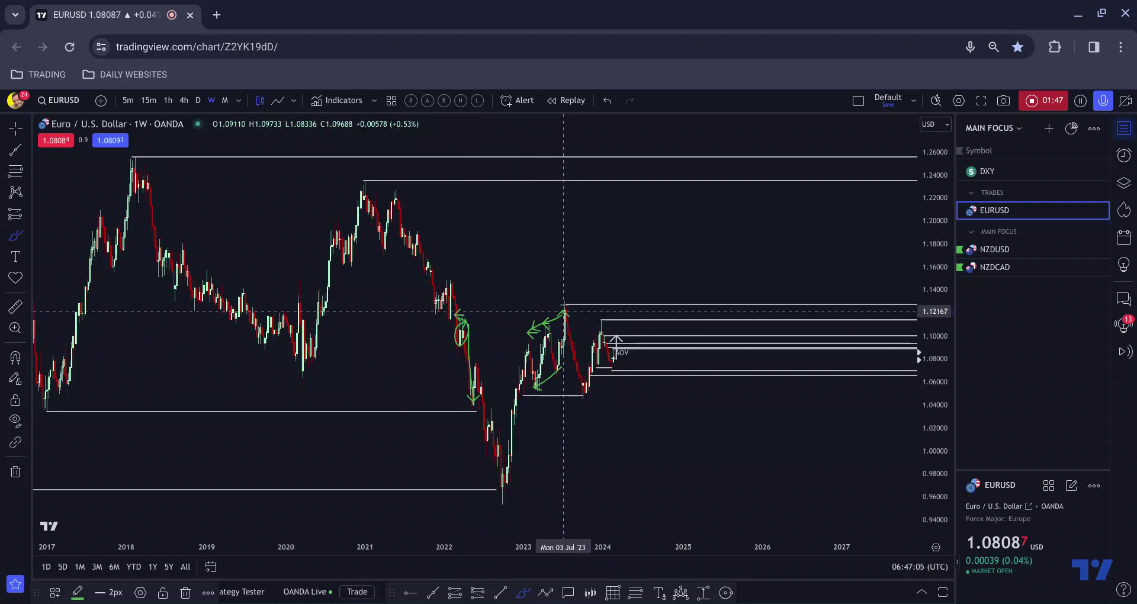
{"action": "left_click", "coordinate": [441, 310]}
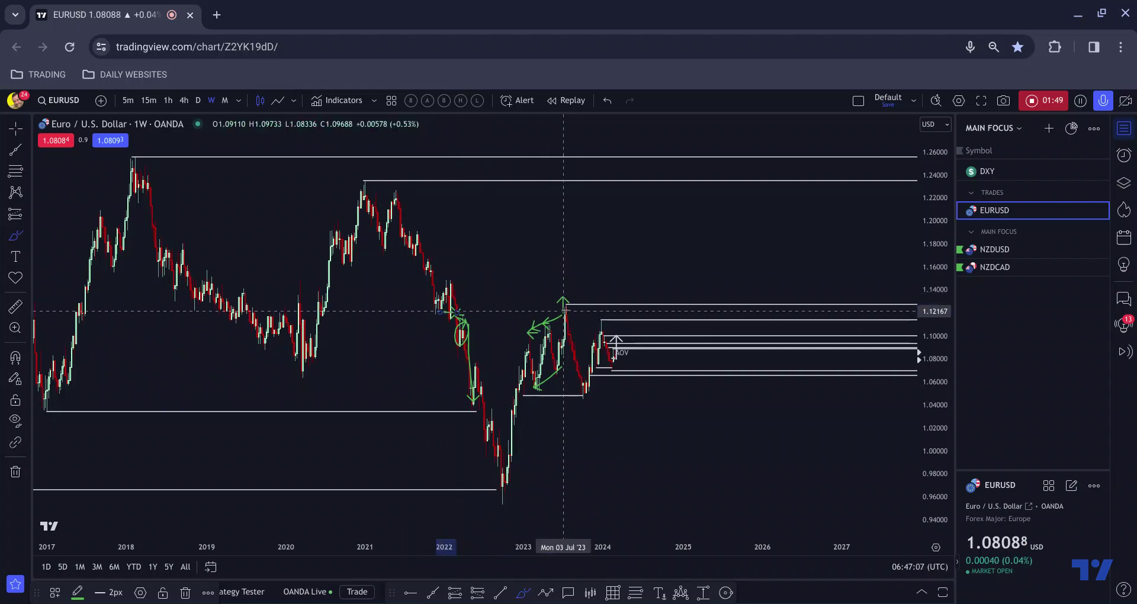
{"action": "left_click", "coordinate": [566, 303]}
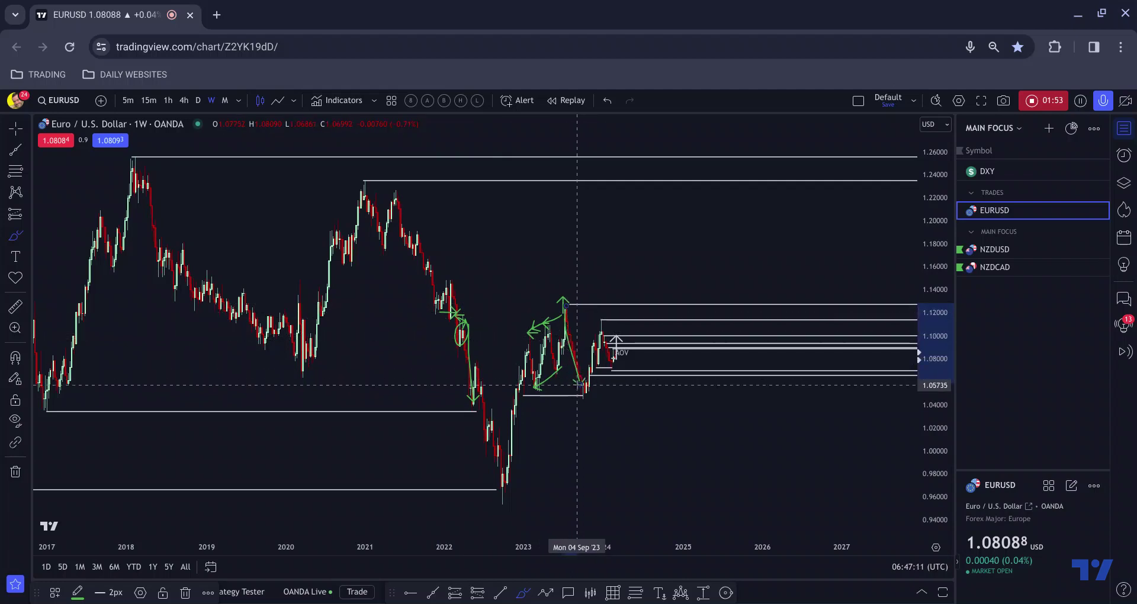
{"action": "key", "text": "ctrl+z"}
{"action": "key", "text": "ctrl+z"}
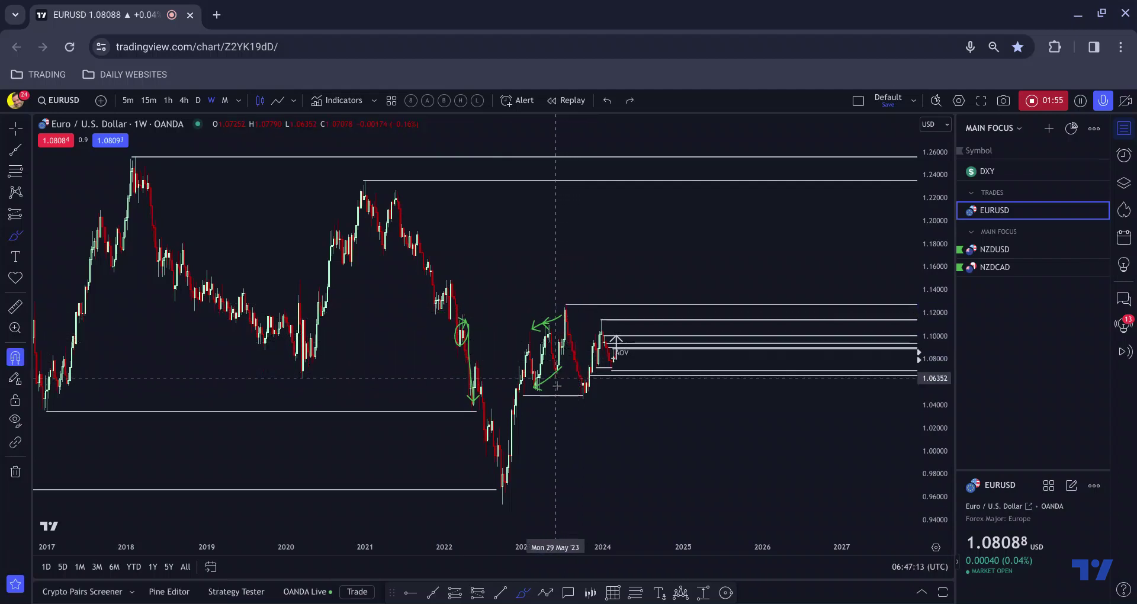
{"action": "key", "text": "ctrl+z"}
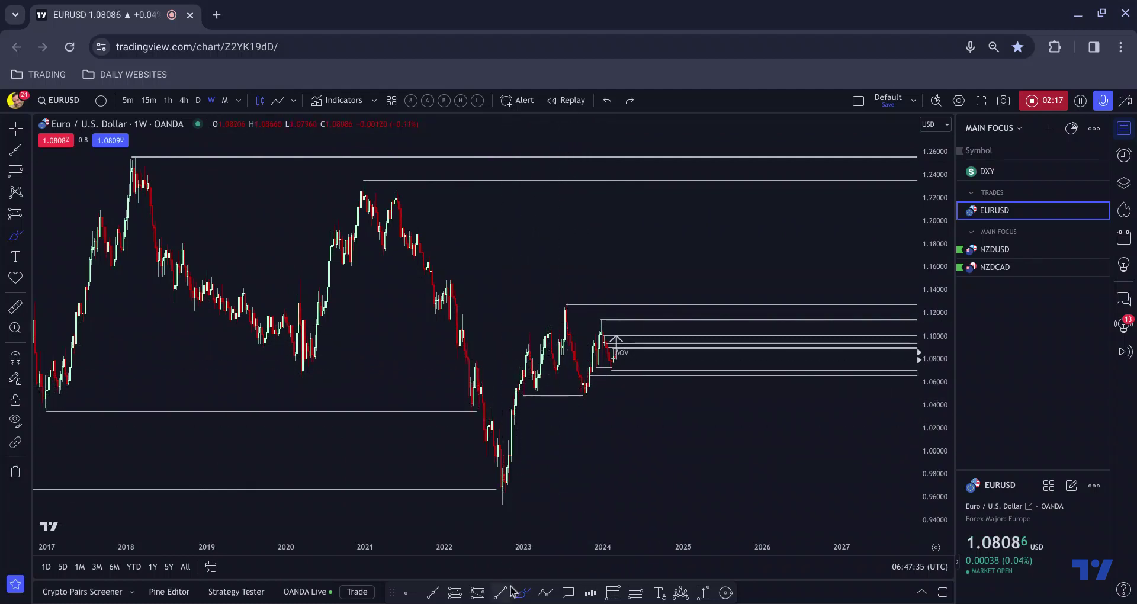
Step: Brush a projected path from the 2022 low to about 1.247 in August 2024, mark the 2021 high, and undo both
{"action": "mouse_move", "coordinate": [508, 498]}
{"action": "left_mouse_down"}
{"action": "mouse_move", "coordinate": [526, 347]}
{"action": "mouse_move", "coordinate": [612, 359]}
{"action": "mouse_move", "coordinate": [651, 168]}
{"action": "left_mouse_up"}
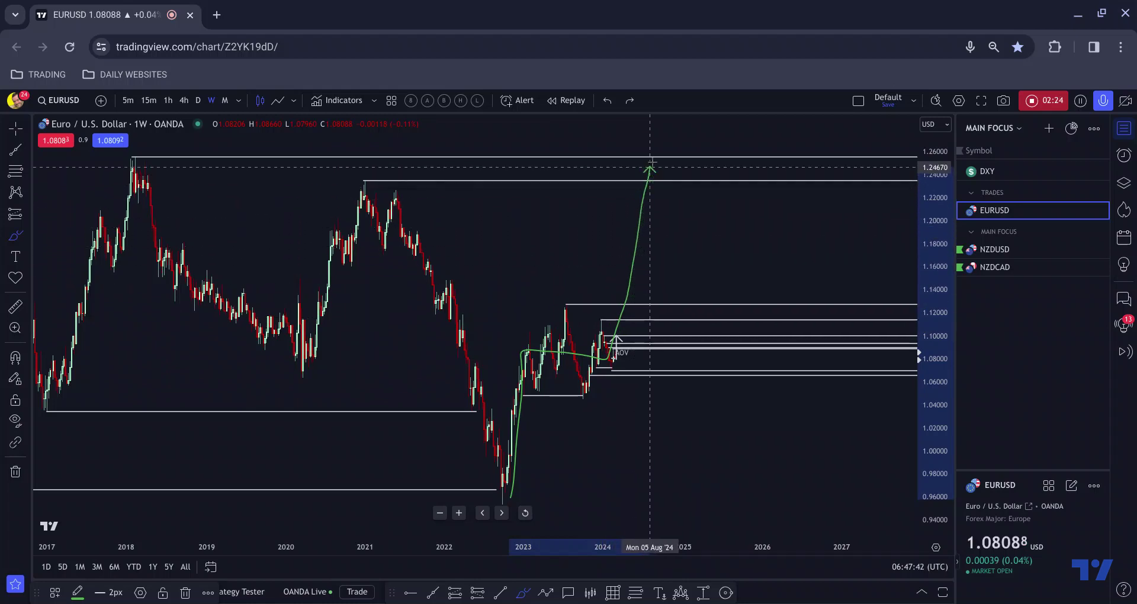
{"action": "left_click", "coordinate": [350, 185]}
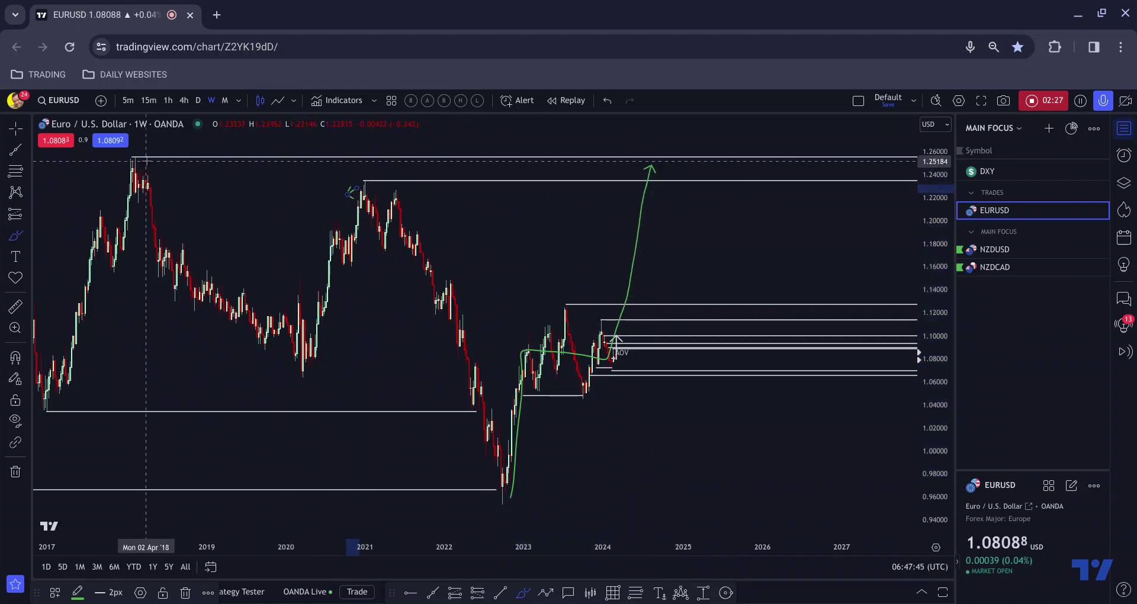
{"action": "key", "text": "ctrl+z"}
{"action": "key", "text": "ctrl+z"}
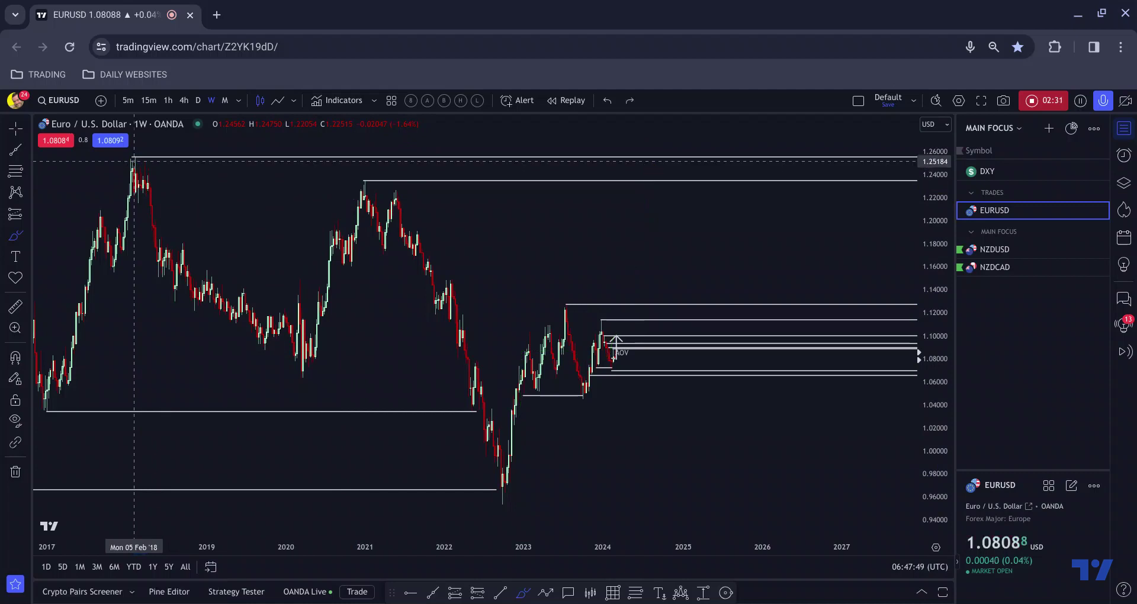
Step: Switch the EURUSD chart to the daily timeframe and bring price action from 2023 onward into view
{"action": "left_click", "coordinate": [198, 101]}
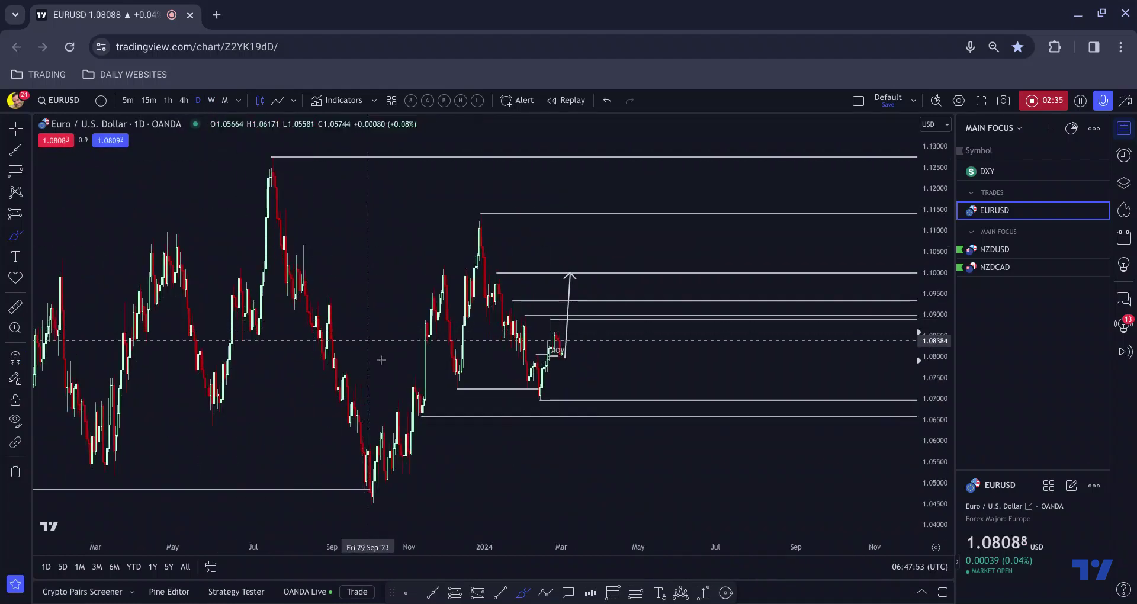
{"action": "key", "text": "Escape"}
{"action": "left_click_drag", "start_coordinate": [511, 454], "coordinate": [586, 459]}
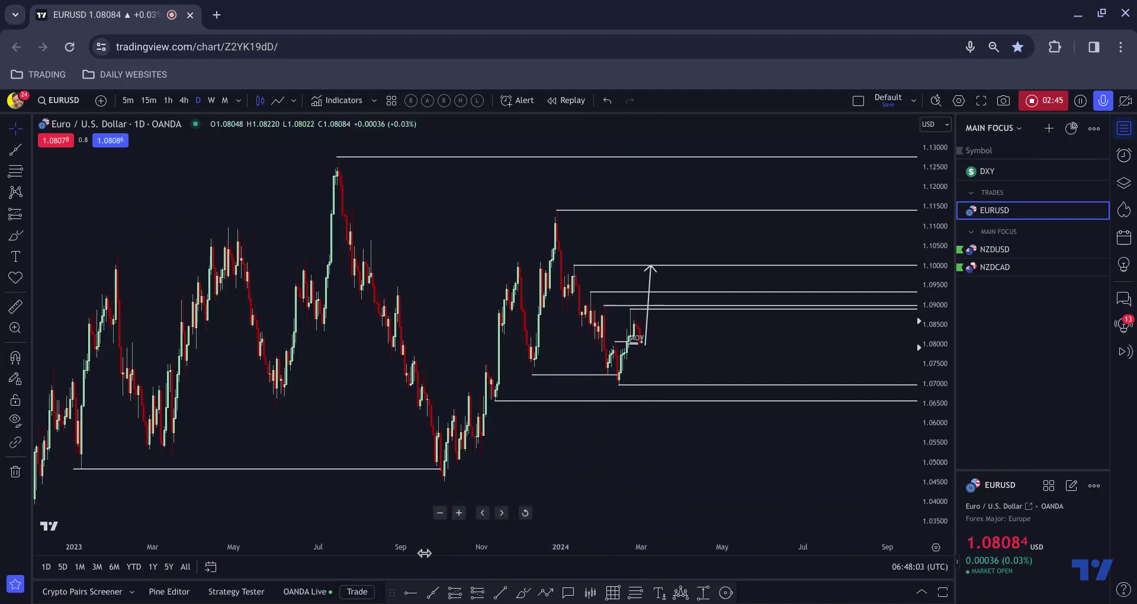
Step: Brush-mark the mid-2023 pullback, the late-2023 swings and the early-2024 decline on the daily chart, and undo all marks
{"action": "left_click", "coordinate": [524, 594]}
{"action": "mouse_move", "coordinate": [352, 249]}
{"action": "left_mouse_down"}
{"action": "mouse_move", "coordinate": [371, 244]}
{"action": "mouse_move", "coordinate": [382, 275]}
{"action": "mouse_move", "coordinate": [372, 295]}
{"action": "mouse_move", "coordinate": [350, 264]}
{"action": "mouse_move", "coordinate": [372, 271]}
{"action": "mouse_move", "coordinate": [365, 254]}
{"action": "mouse_move", "coordinate": [386, 338]}
{"action": "left_mouse_up"}
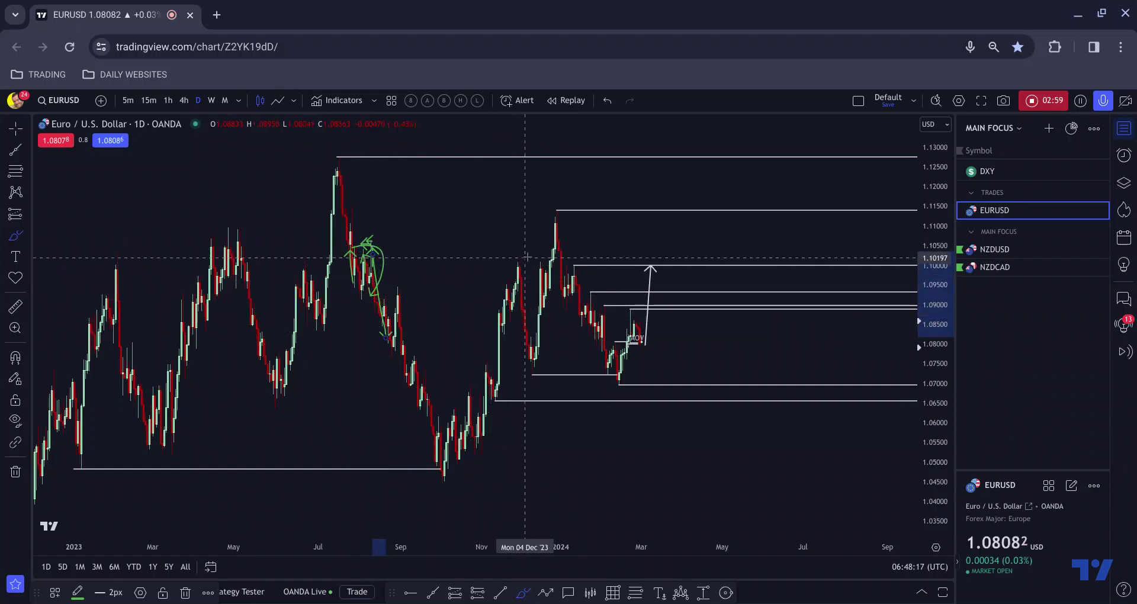
{"action": "left_click_drag", "start_coordinate": [531, 257], "coordinate": [513, 256]}
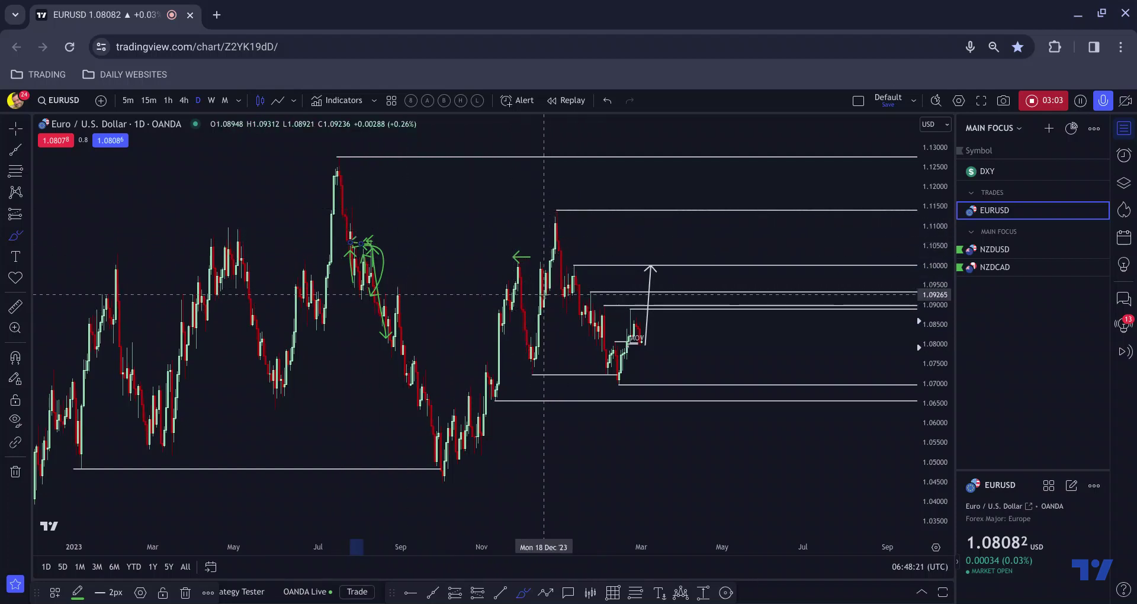
{"action": "mouse_move", "coordinate": [558, 277]}
{"action": "left_mouse_down"}
{"action": "mouse_move", "coordinate": [582, 279]}
{"action": "mouse_move", "coordinate": [556, 296]}
{"action": "left_mouse_up"}
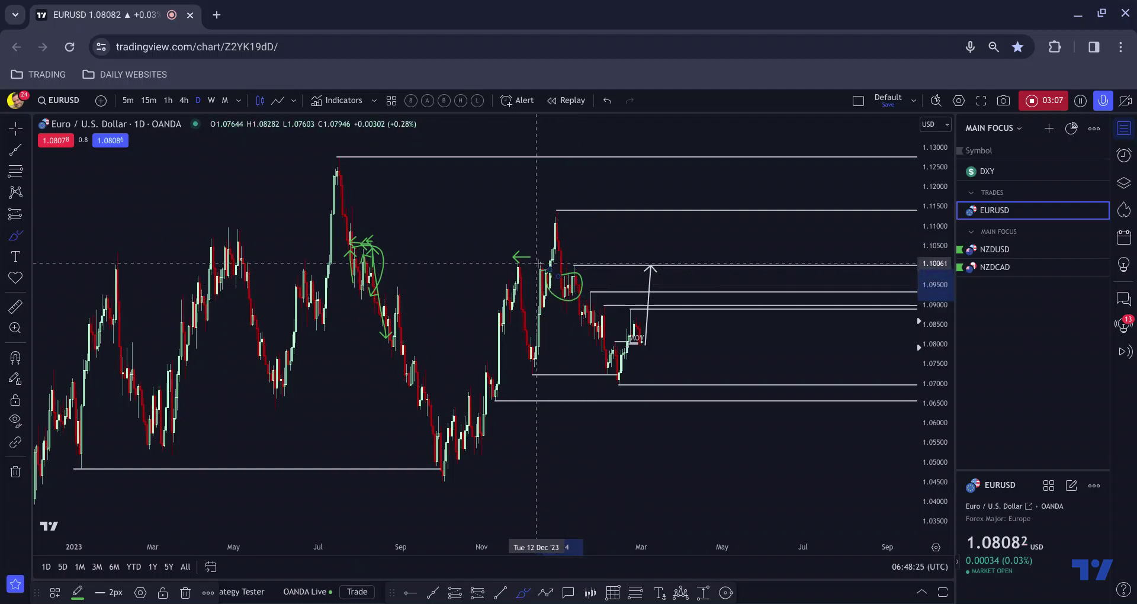
{"action": "mouse_move", "coordinate": [563, 219]}
{"action": "left_mouse_down"}
{"action": "mouse_move", "coordinate": [563, 279]}
{"action": "mouse_move", "coordinate": [579, 277]}
{"action": "mouse_move", "coordinate": [601, 355]}
{"action": "left_mouse_up"}
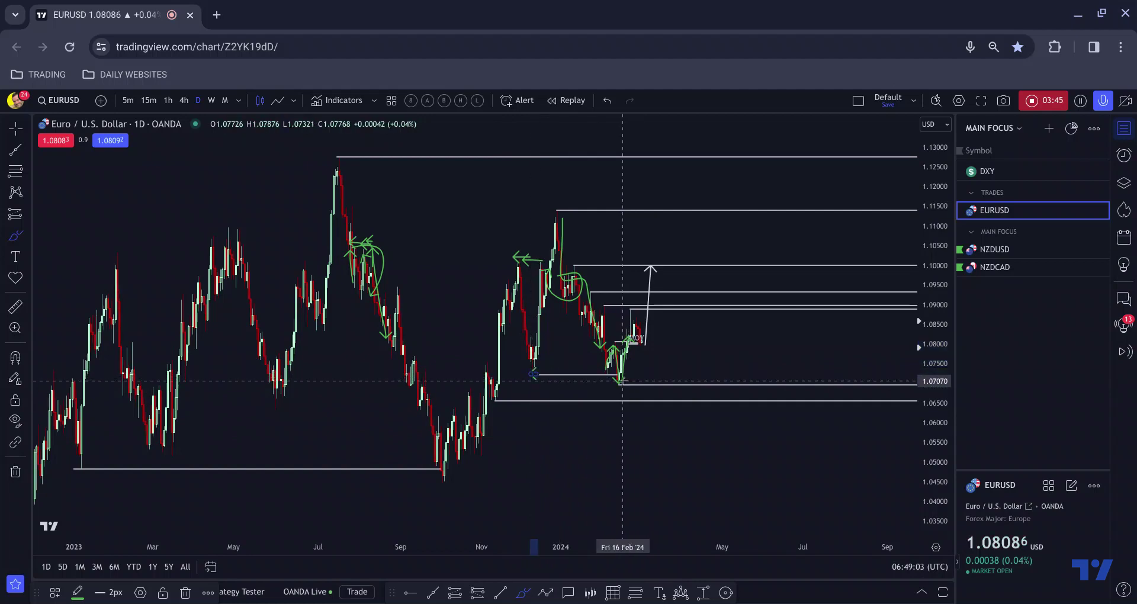
{"action": "left_click_drag", "start_coordinate": [502, 398], "coordinate": [495, 402]}
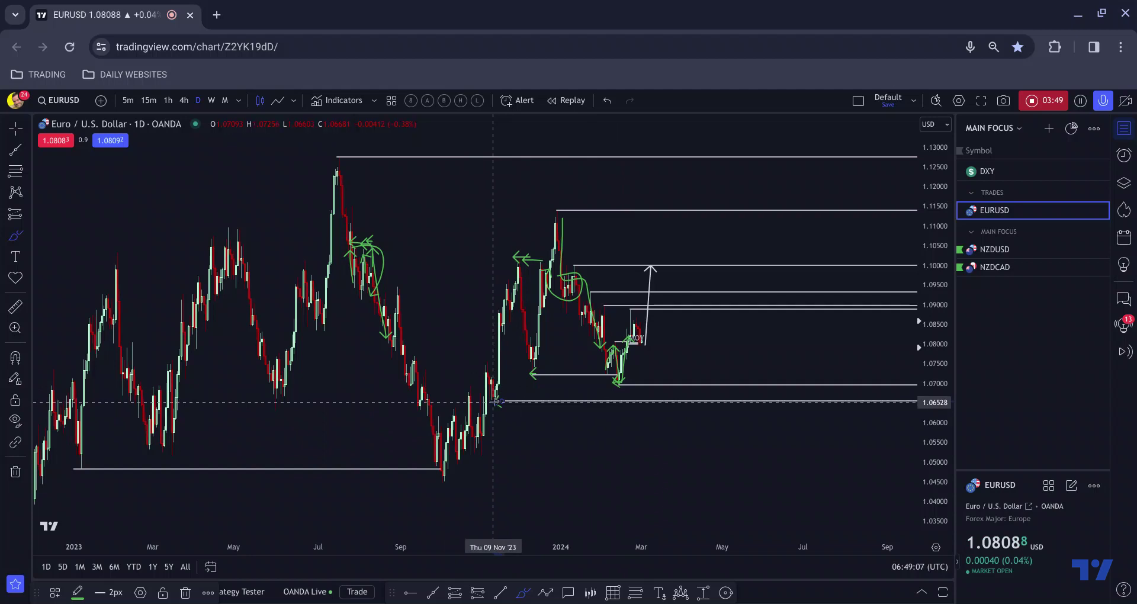
{"action": "key", "text": "ctrl+z"}
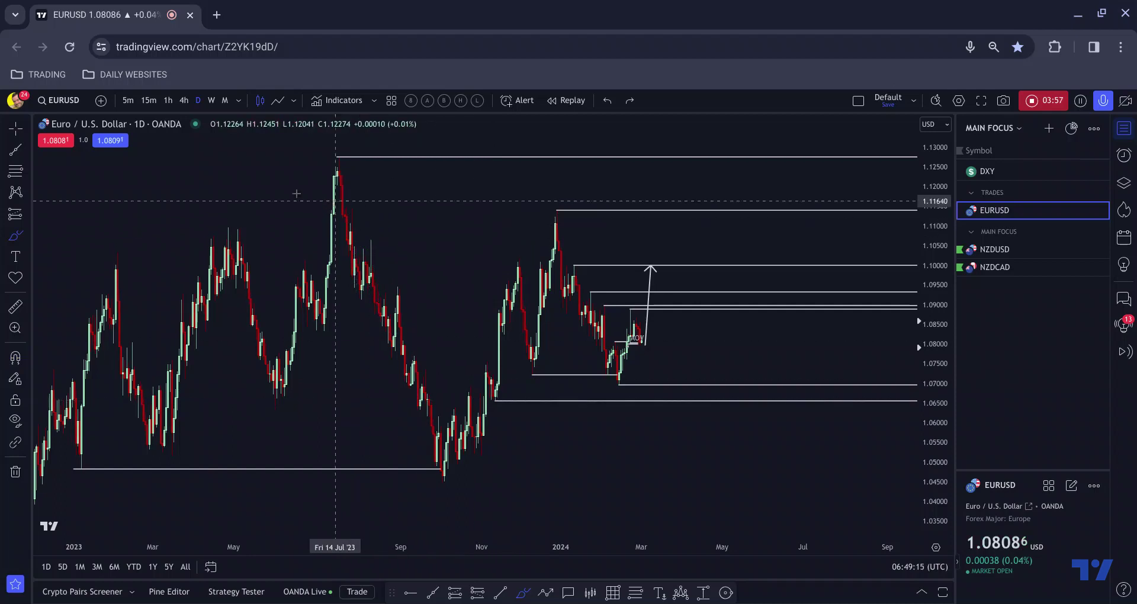
Step: Switch the chart to the 4-hour timeframe and stretch the price scale around the recent price action
{"action": "scroll", "coordinate": [243, 190], "scroll_direction": "up", "scroll_amount": 1}
{"action": "left_click", "coordinate": [183, 100]}
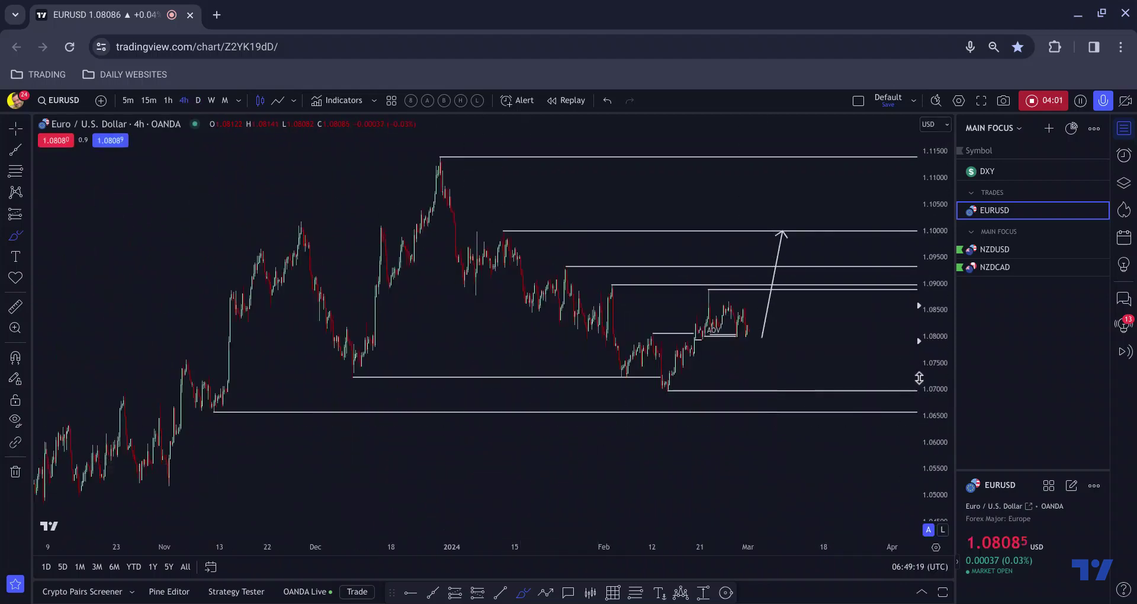
{"action": "left_click_drag", "start_coordinate": [919, 377], "coordinate": [919, 346]}
{"action": "left_click_drag", "start_coordinate": [790, 358], "coordinate": [772, 353]}
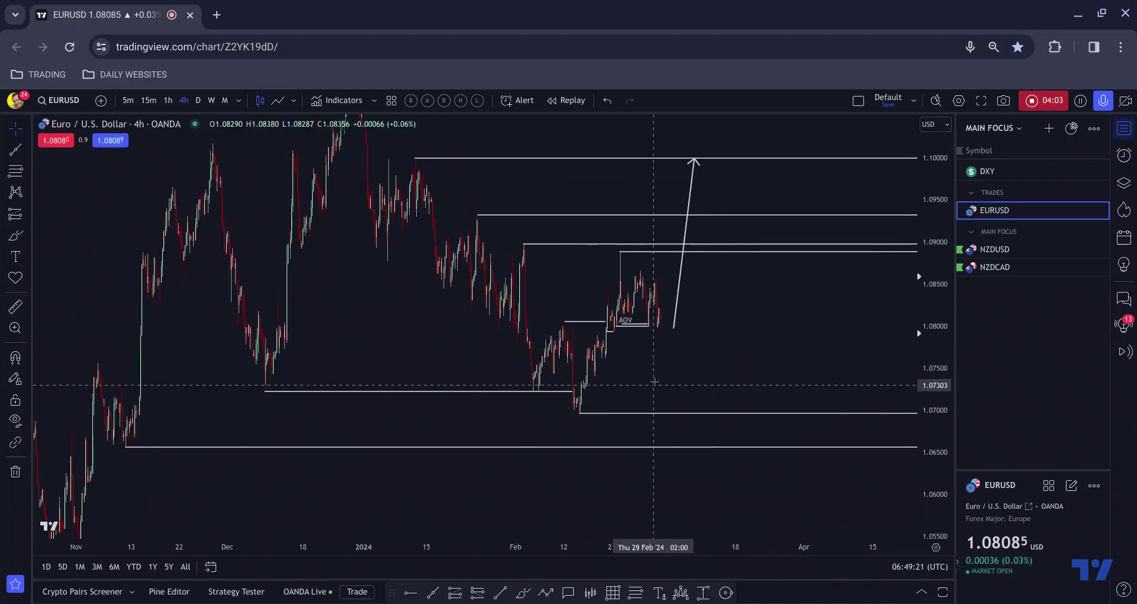
{"action": "left_click_drag", "start_coordinate": [655, 385], "coordinate": [641, 397]}
{"action": "left_click", "coordinate": [630, 592]}
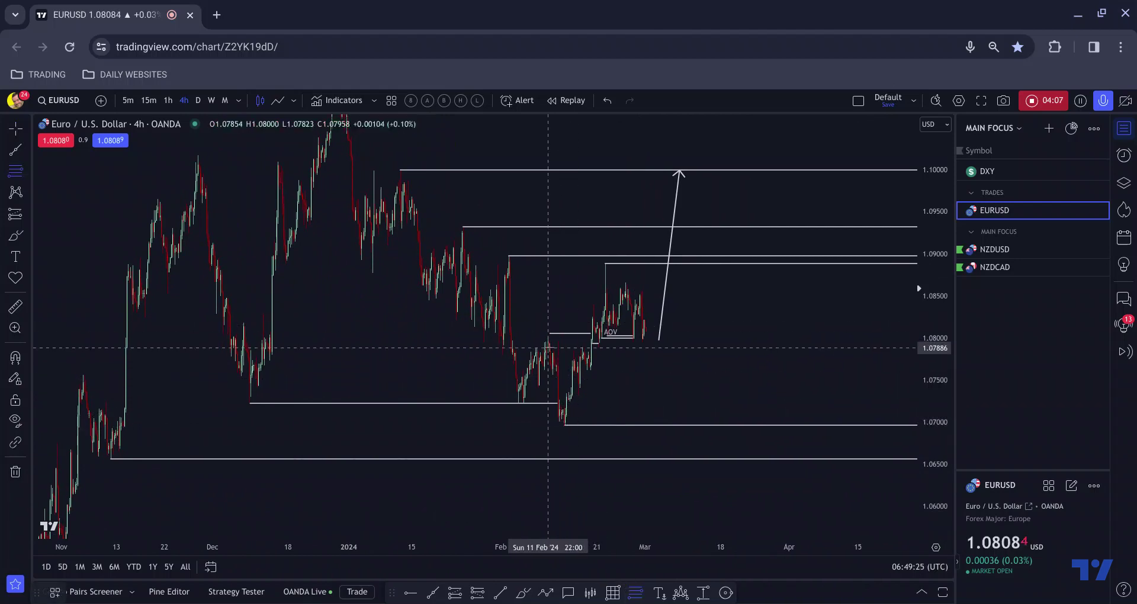
{"action": "scroll", "coordinate": [562, 333], "scroll_direction": "up", "scroll_amount": 4}
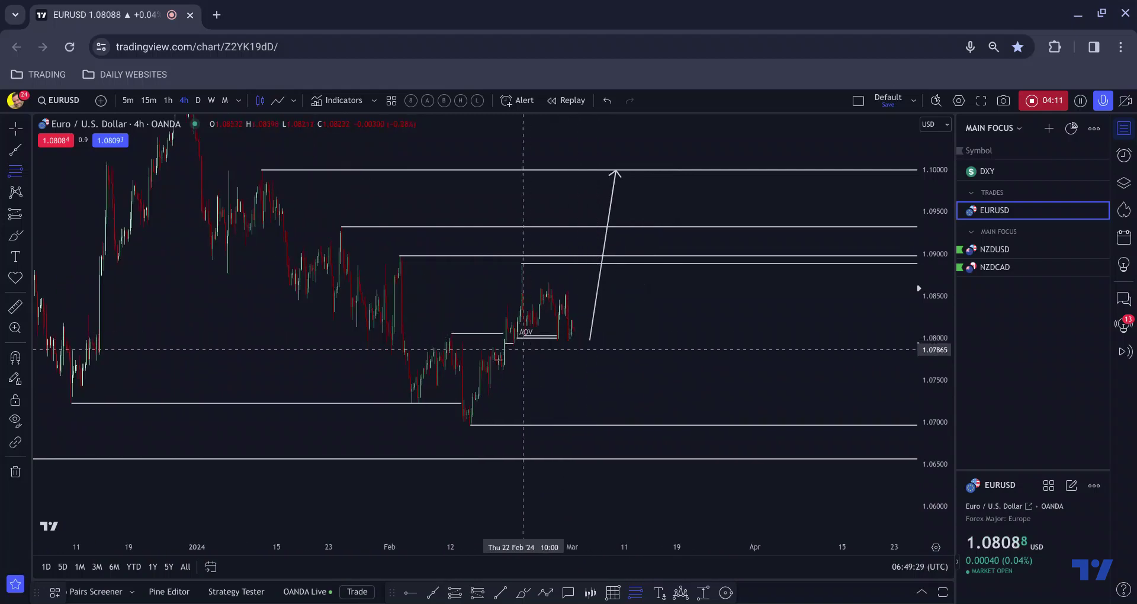
{"action": "left_click", "coordinate": [477, 410]}
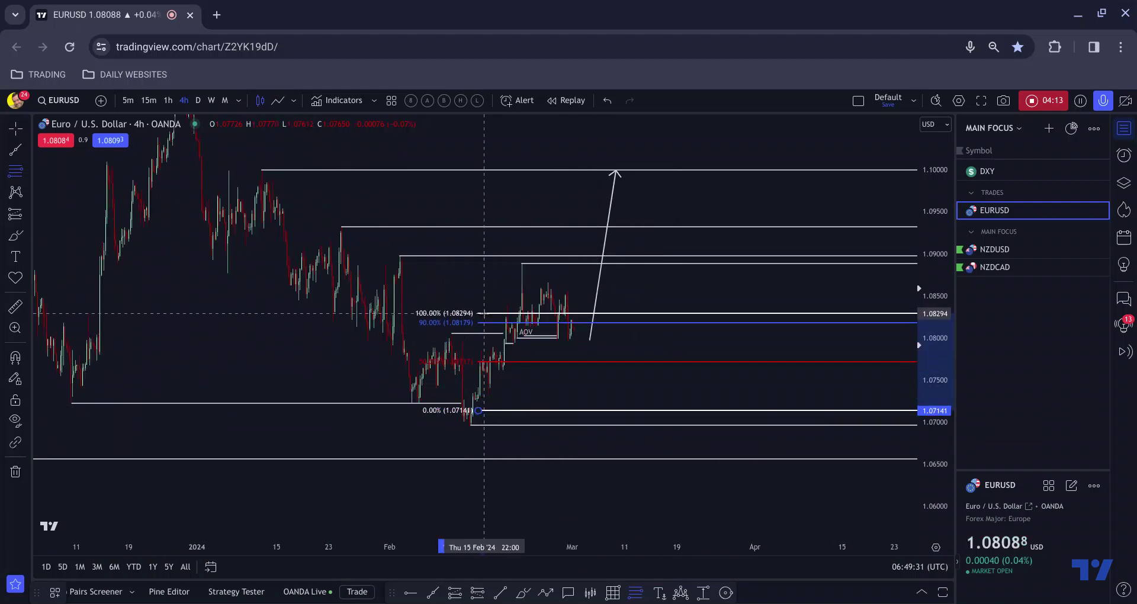
{"action": "key", "text": "Escape"}
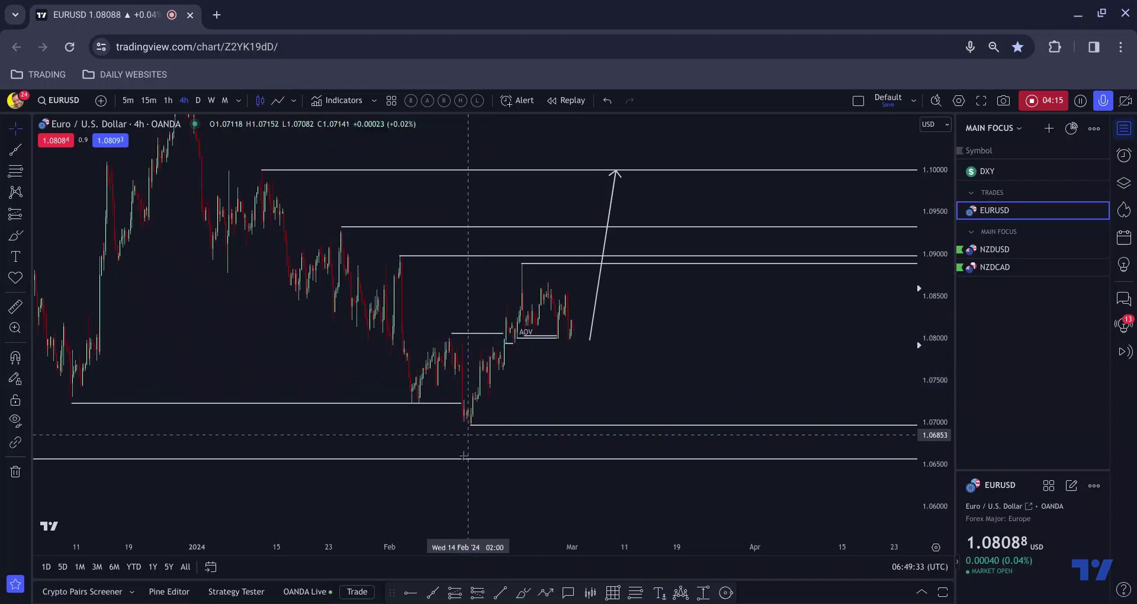
Step: Brush a path from the mid-February low to about 1.10, mark the 22 February, 2 February and late-January highs, and undo all marks
{"action": "left_click", "coordinate": [522, 596]}
{"action": "mouse_move", "coordinate": [475, 415]}
{"action": "left_mouse_down"}
{"action": "mouse_move", "coordinate": [481, 300]}
{"action": "mouse_move", "coordinate": [577, 325]}
{"action": "mouse_move", "coordinate": [603, 172]}
{"action": "left_mouse_up"}
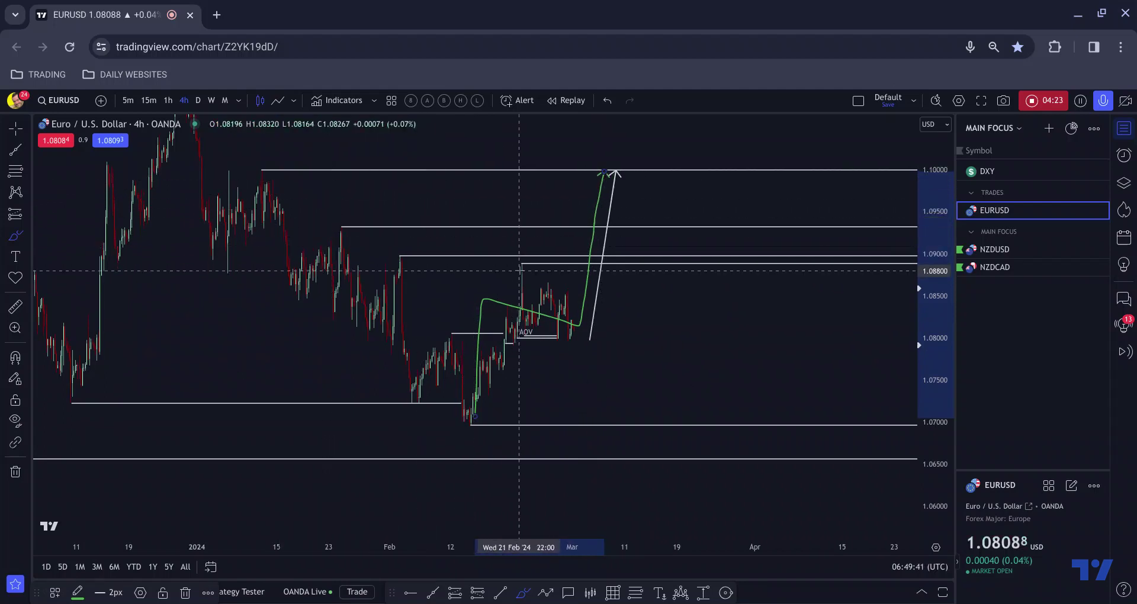
{"action": "left_click", "coordinate": [528, 263]}
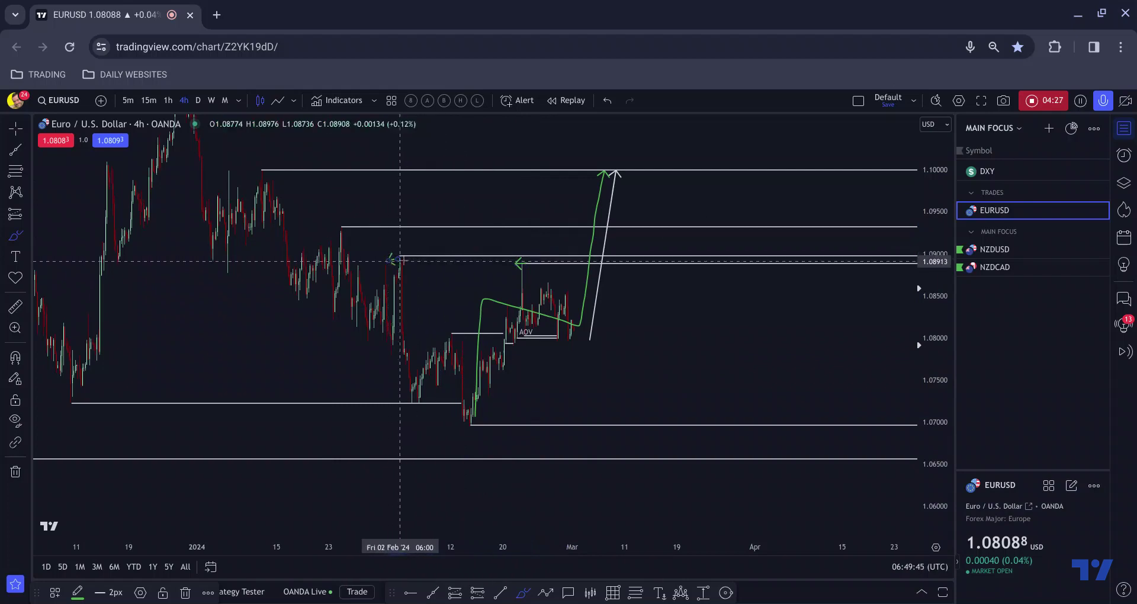
{"action": "mouse_move", "coordinate": [332, 244]}
{"action": "left_mouse_down"}
{"action": "mouse_move", "coordinate": [341, 277]}
{"action": "mouse_move", "coordinate": [313, 271]}
{"action": "mouse_move", "coordinate": [320, 244]}
{"action": "left_mouse_up"}
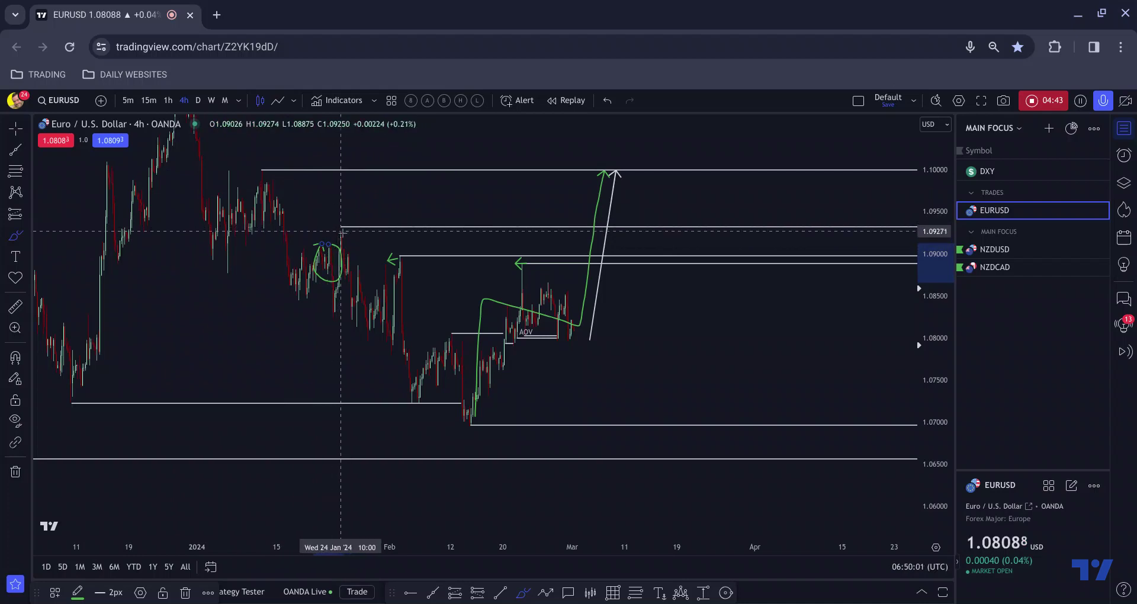
{"action": "key", "text": "ctrl+z"}
{"action": "key", "text": "ctrl+z"}
{"action": "key", "text": "ctrl+z"}
Step: Switch the chart to the daily timeframe and examine price action from November 2023 to March 2024 against the horizontal levels
{"action": "scroll", "coordinate": [222, 140], "scroll_direction": "down", "scroll_amount": 1}
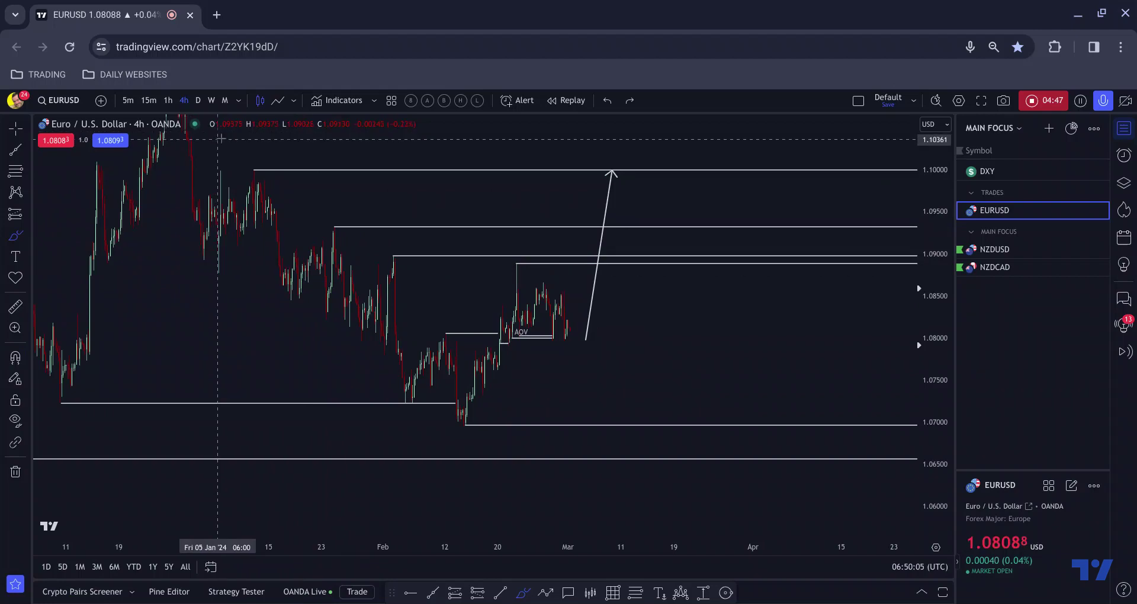
{"action": "left_click", "coordinate": [200, 105]}
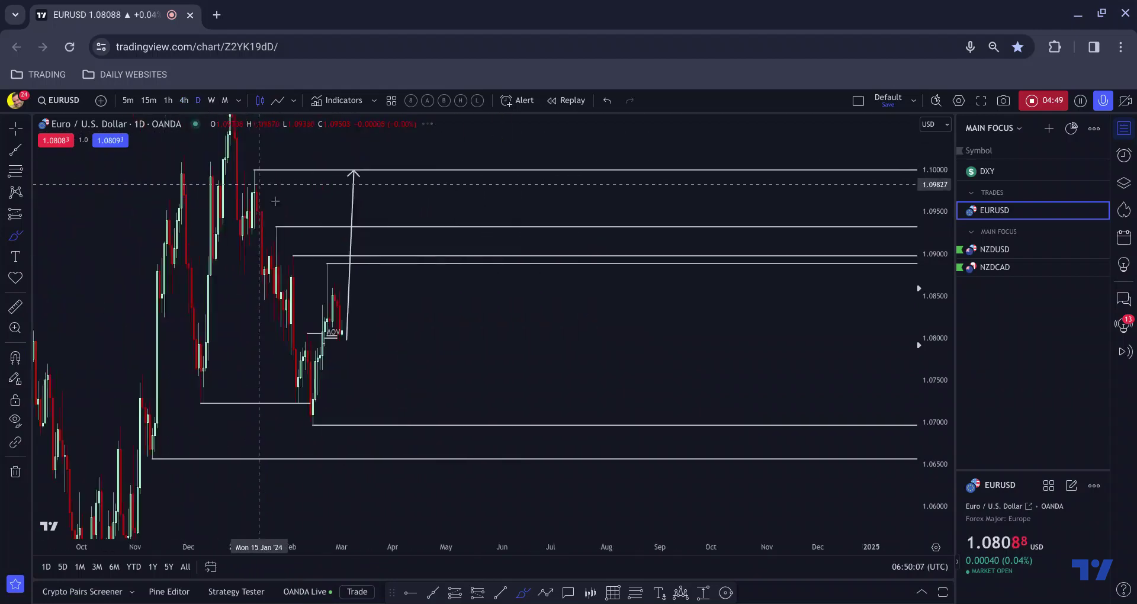
{"action": "left_click_drag", "start_coordinate": [510, 339], "coordinate": [695, 332]}
{"action": "scroll", "coordinate": [699, 349], "scroll_direction": "up", "scroll_amount": 4}
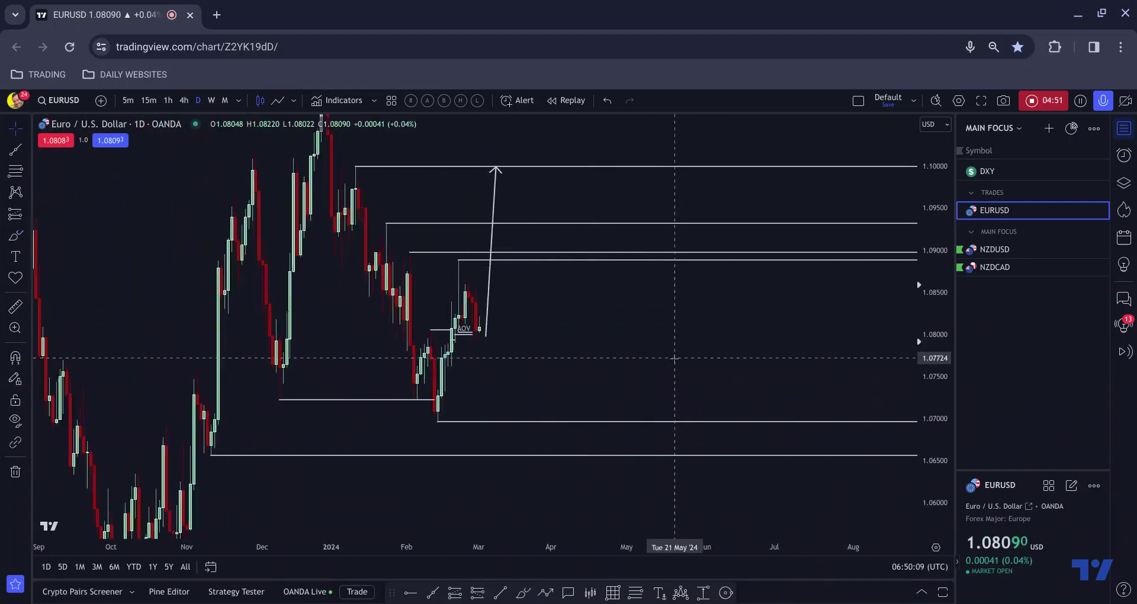
{"action": "scroll", "coordinate": [503, 337], "scroll_direction": "left", "scroll_amount": 2}
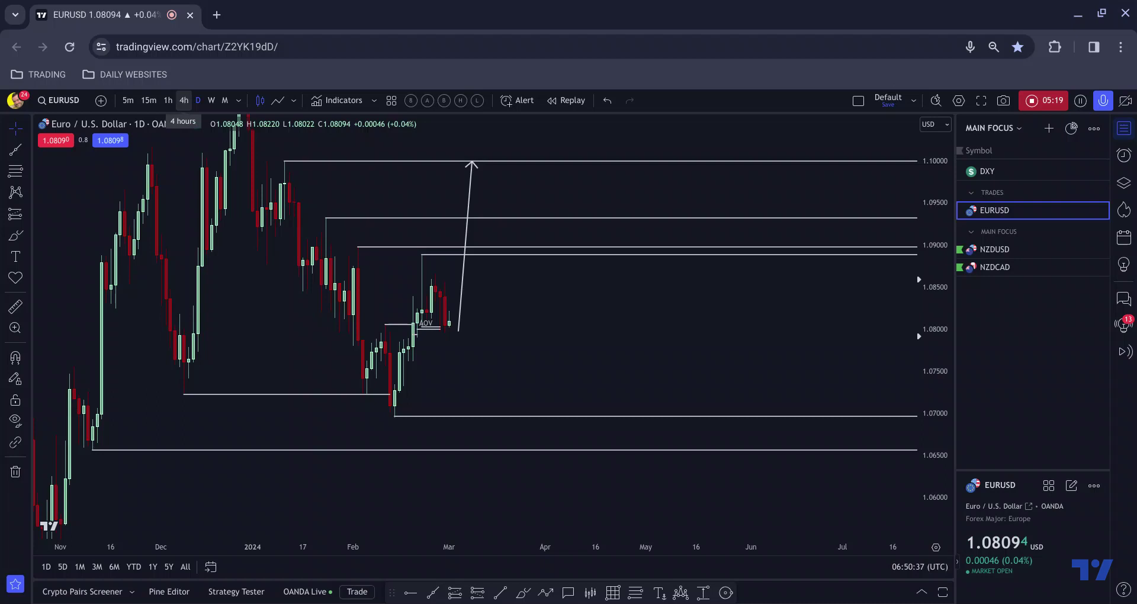
Step: Return the chart to the 4-hour timeframe and auto-fit the price scale to the price action since late January
{"action": "left_click", "coordinate": [185, 101]}
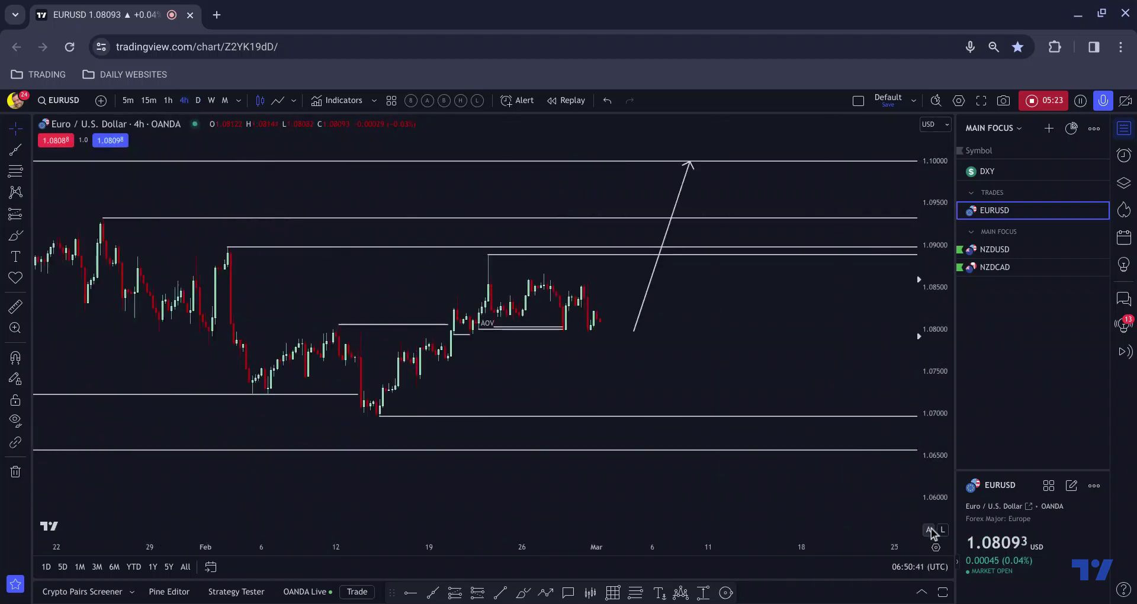
{"action": "left_click", "coordinate": [927, 529]}
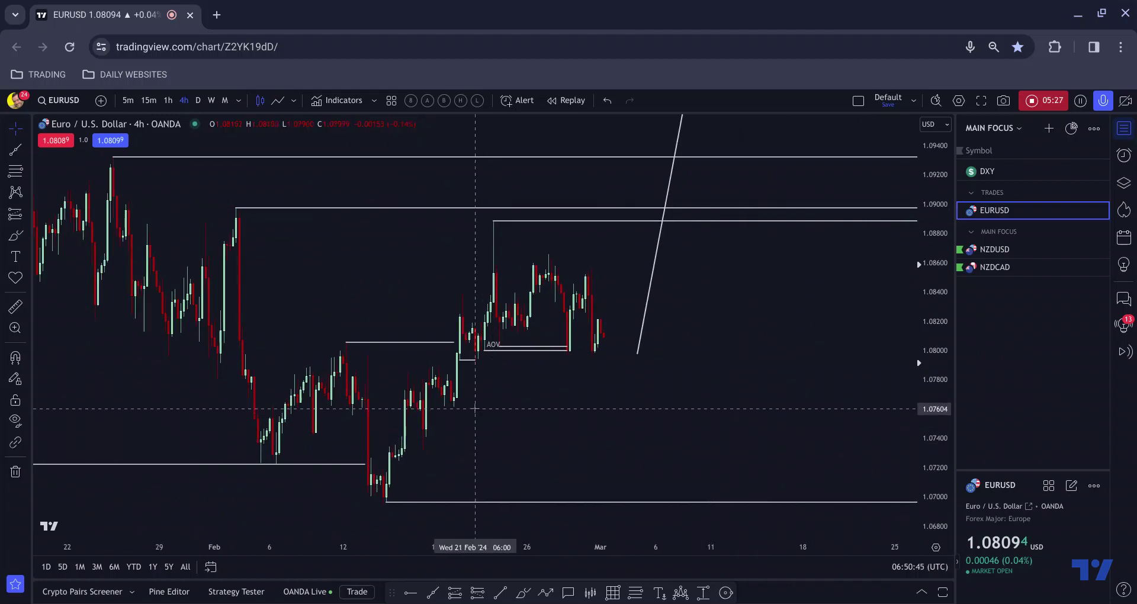
{"action": "scroll", "coordinate": [464, 468], "scroll_direction": "down", "scroll_amount": 1}
{"action": "scroll", "coordinate": [465, 474], "scroll_direction": "up", "scroll_amount": 1}
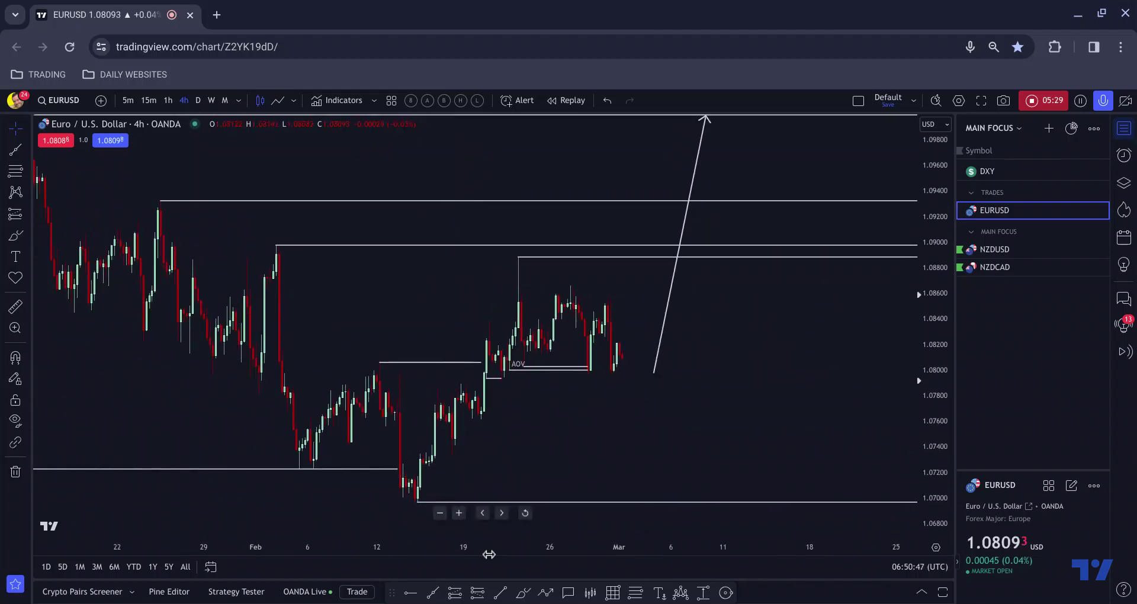
Step: Switch the chart to the 1-hour timeframe and bring the price action since mid-February into view
{"action": "left_click", "coordinate": [523, 590]}
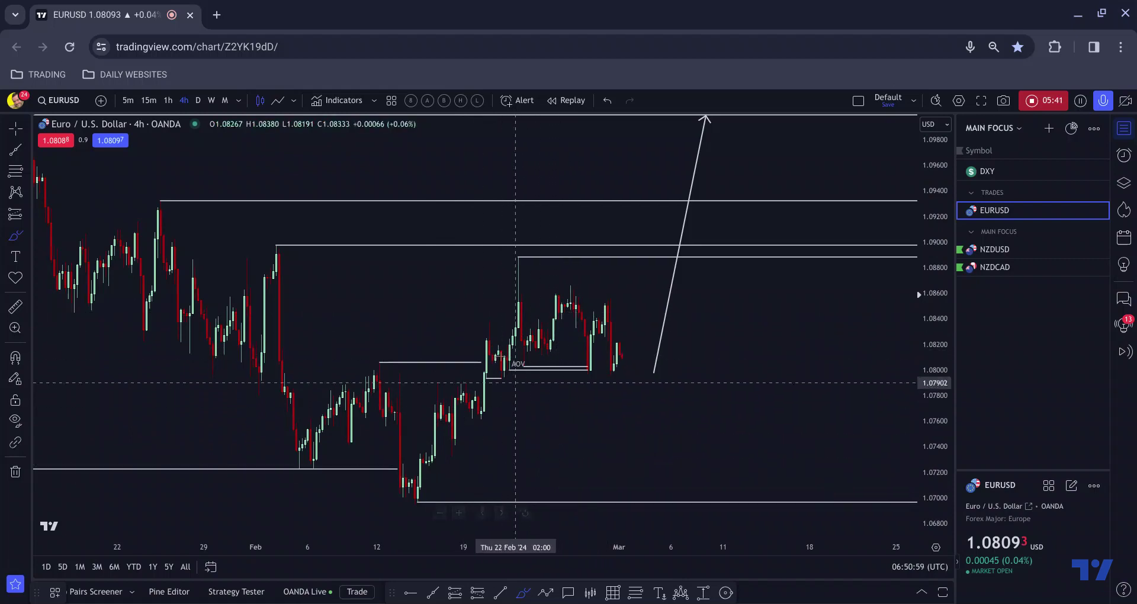
{"action": "scroll", "coordinate": [237, 272], "scroll_direction": "up", "scroll_amount": 1}
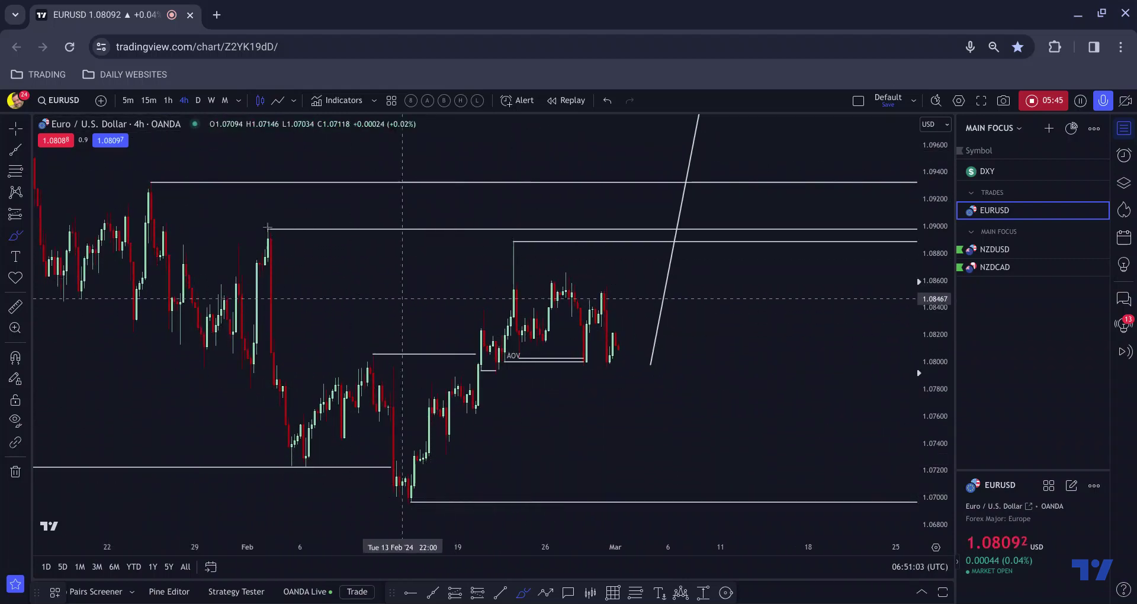
{"action": "left_click", "coordinate": [166, 102]}
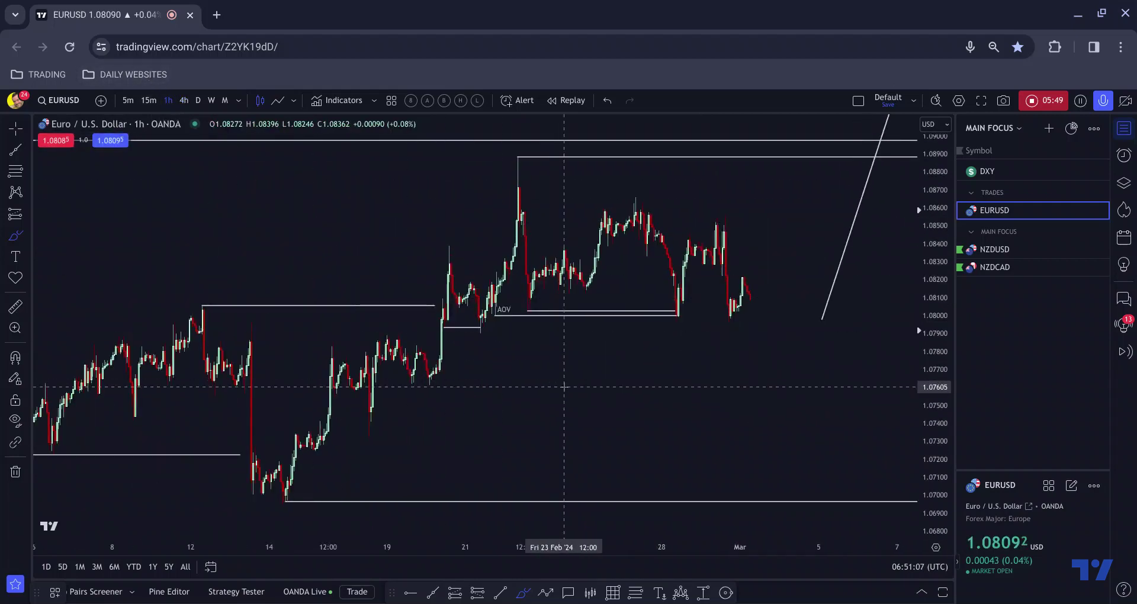
{"action": "scroll", "coordinate": [437, 401], "scroll_direction": "down", "scroll_amount": 4}
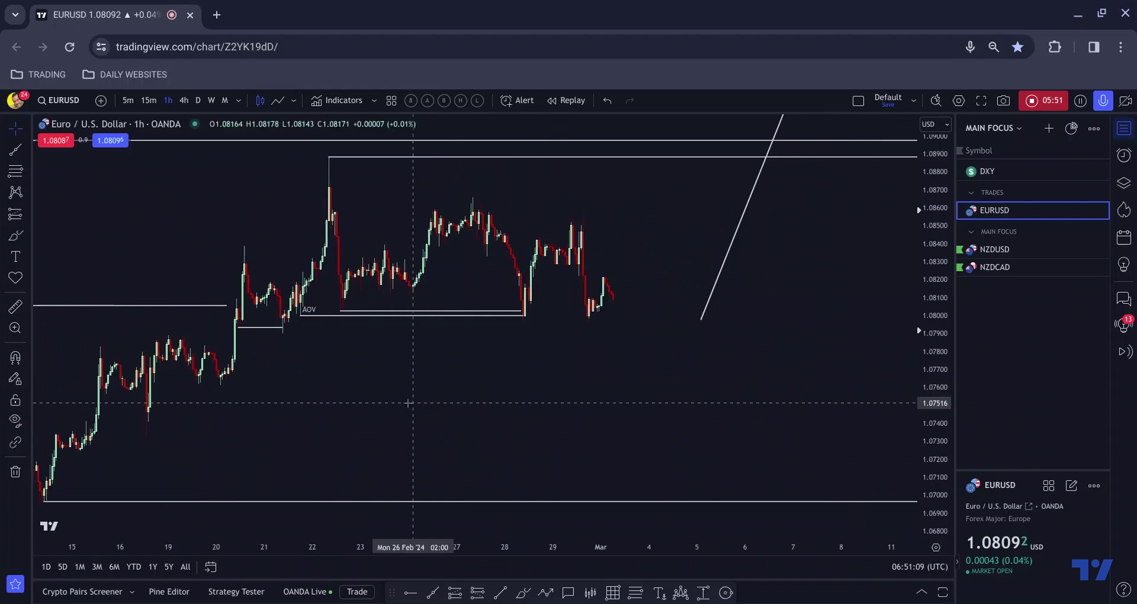
Step: Brush-mark the pullbacks and consolidations of the upward move between 14 and 20 February on the 1-hour chart
{"action": "left_click", "coordinate": [523, 589]}
{"action": "mouse_move", "coordinate": [332, 426]}
{"action": "left_mouse_down"}
{"action": "mouse_move", "coordinate": [314, 436]}
{"action": "mouse_move", "coordinate": [330, 445]}
{"action": "left_mouse_up"}
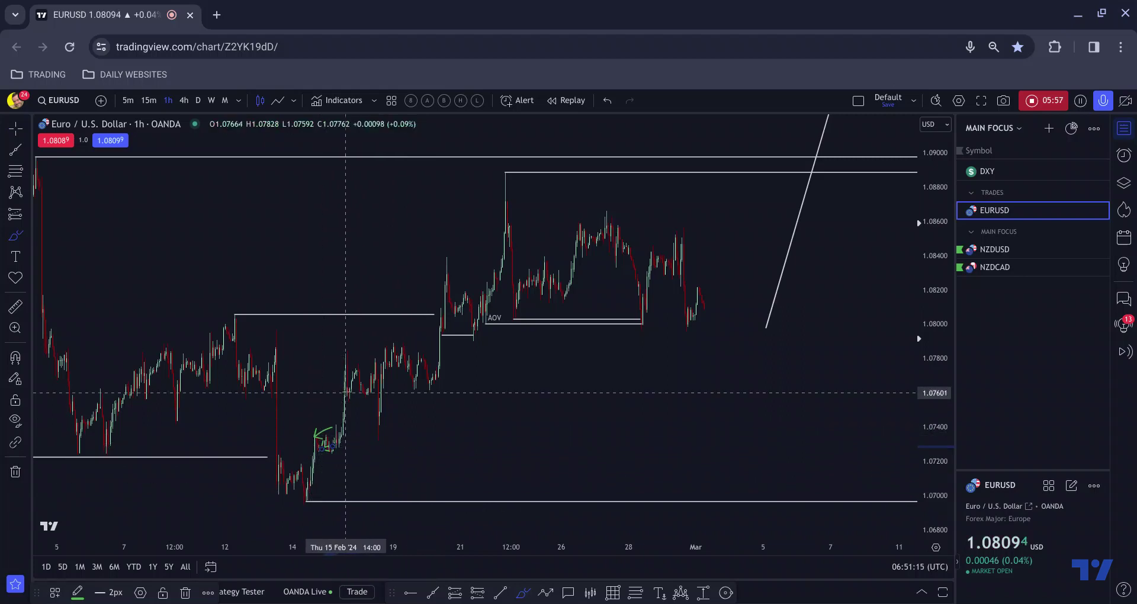
{"action": "mouse_move", "coordinate": [375, 395]}
{"action": "left_mouse_down"}
{"action": "mouse_move", "coordinate": [352, 401]}
{"action": "mouse_move", "coordinate": [371, 438]}
{"action": "left_mouse_up"}
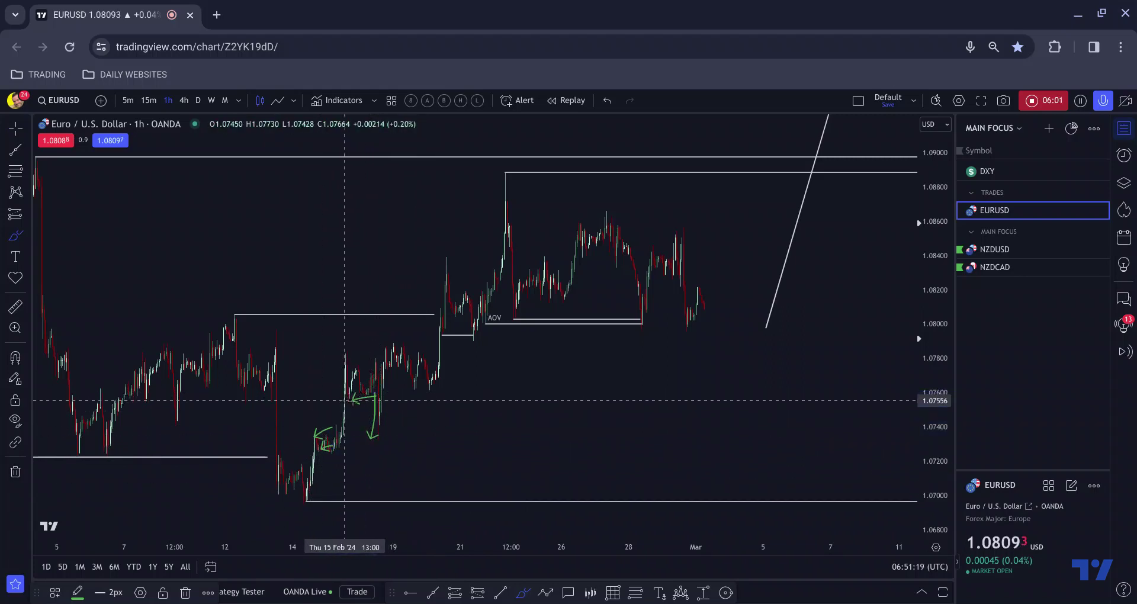
{"action": "left_click_drag", "start_coordinate": [349, 427], "coordinate": [329, 429]}
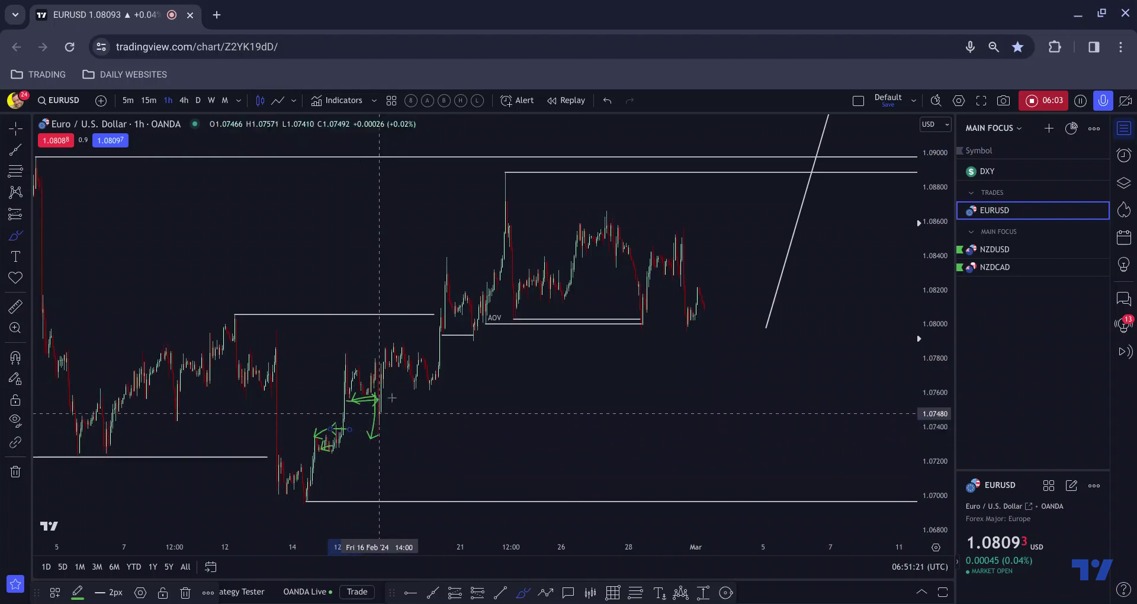
{"action": "left_click_drag", "start_coordinate": [384, 386], "coordinate": [441, 386]}
{"action": "left_click_drag", "start_coordinate": [392, 349], "coordinate": [423, 350]}
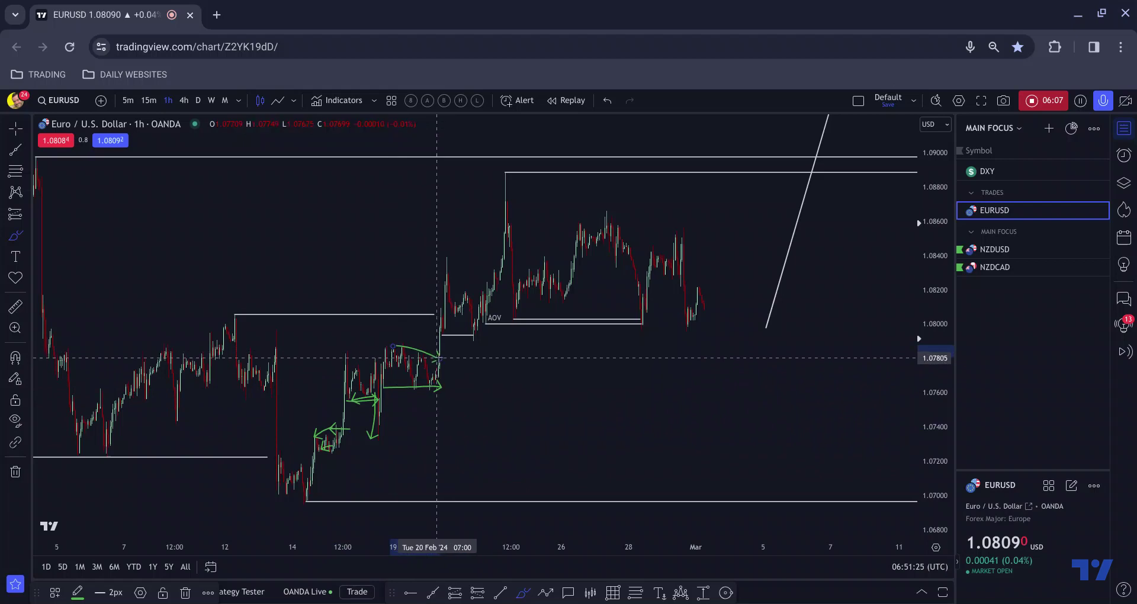
Step: Brush the 20–21 February swings down to the short horizontal level near 1.0794 and the following rise to about 1.083
{"action": "scroll", "coordinate": [402, 350], "scroll_direction": "up", "scroll_amount": 3}
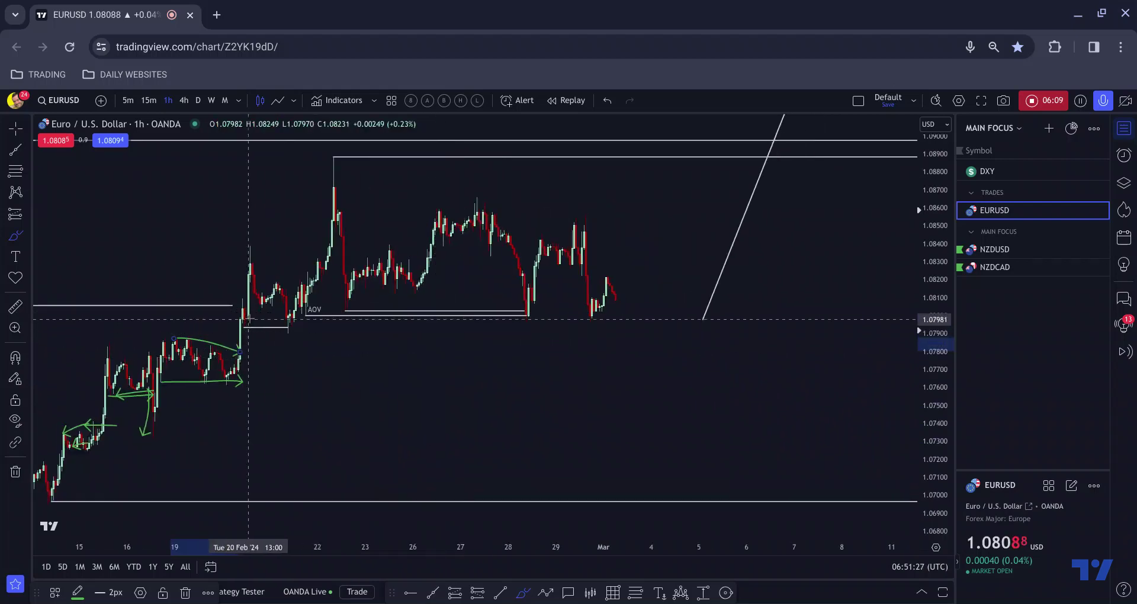
{"action": "mouse_move", "coordinate": [241, 326]}
{"action": "left_mouse_down"}
{"action": "mouse_move", "coordinate": [247, 278]}
{"action": "mouse_move", "coordinate": [266, 305]}
{"action": "left_mouse_up"}
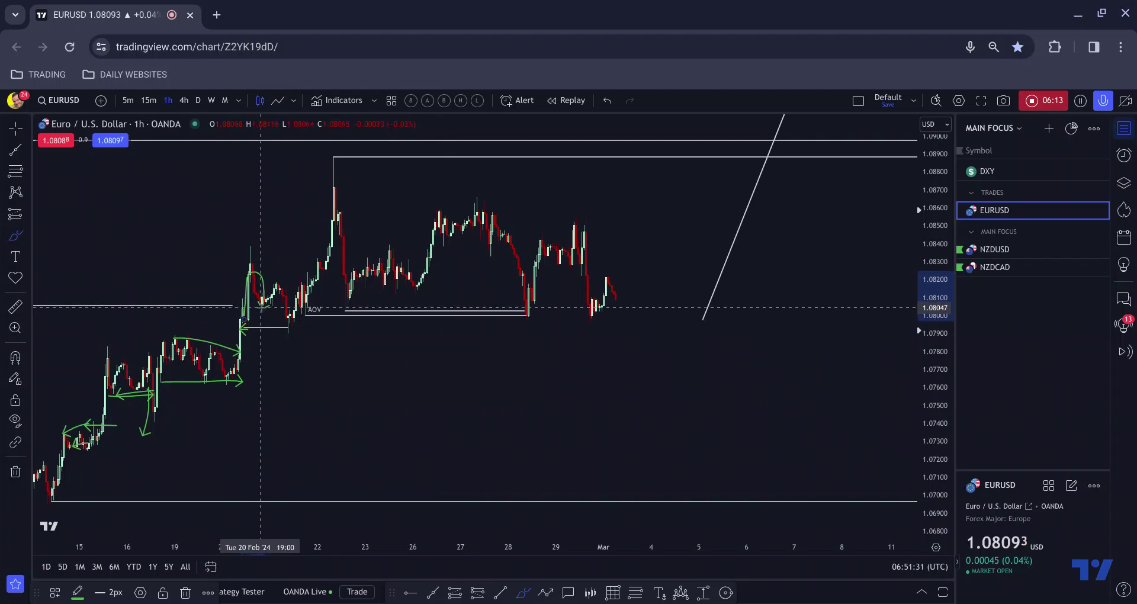
{"action": "mouse_move", "coordinate": [262, 302]}
{"action": "left_mouse_down"}
{"action": "mouse_move", "coordinate": [276, 284]}
{"action": "mouse_move", "coordinate": [284, 320]}
{"action": "left_mouse_up"}
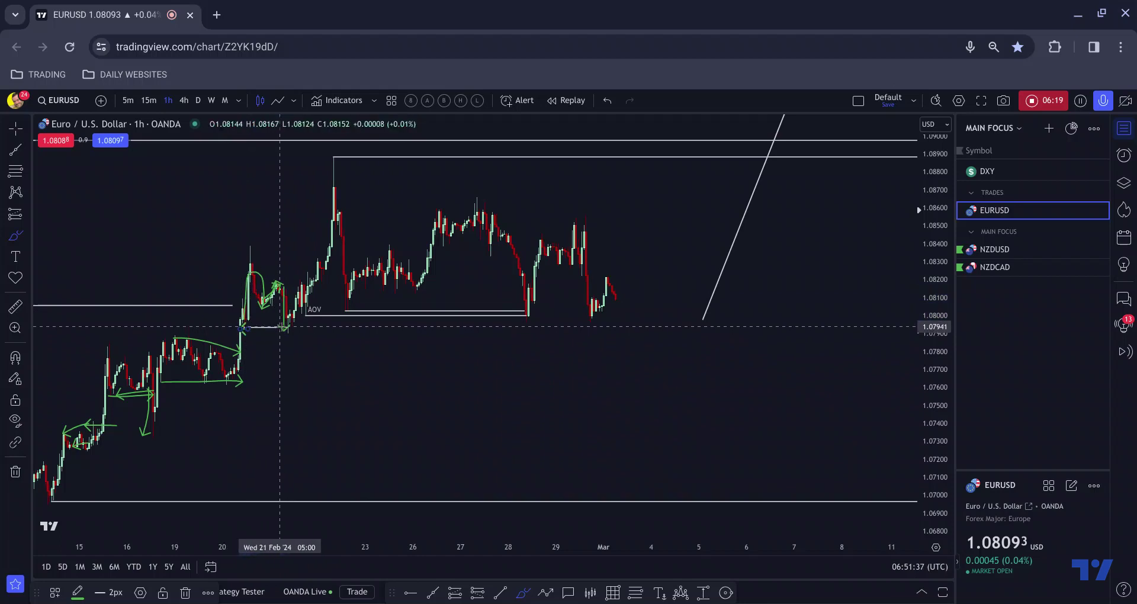
{"action": "left_click_drag", "start_coordinate": [286, 331], "coordinate": [318, 256]}
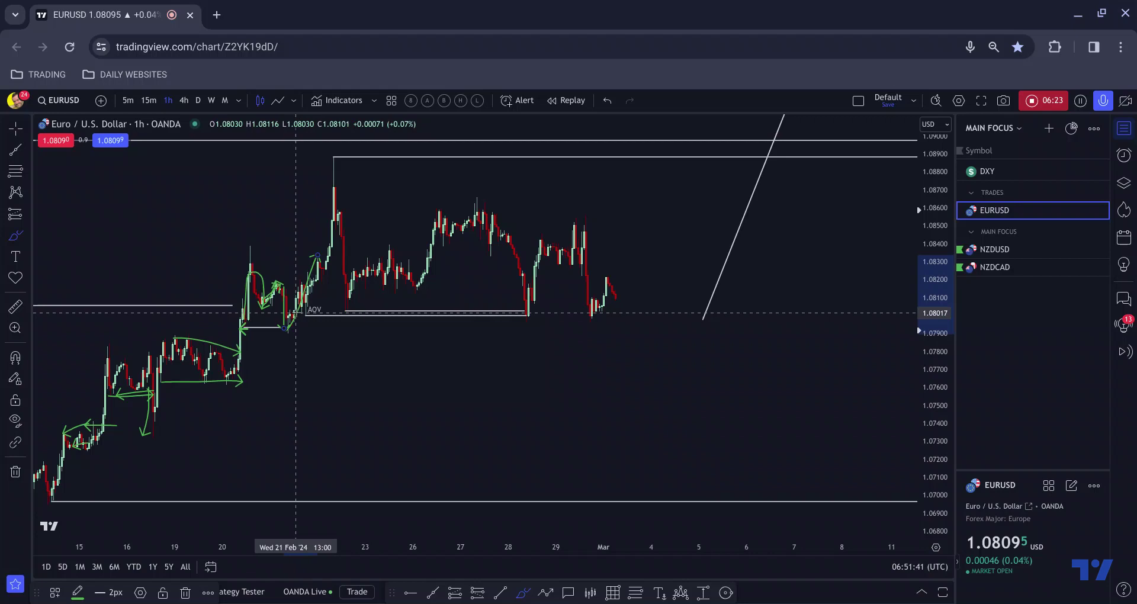
Step: Undo all the brush marks on the February price action of the 1-hour chart
{"action": "key", "text": "ctrl+z"}
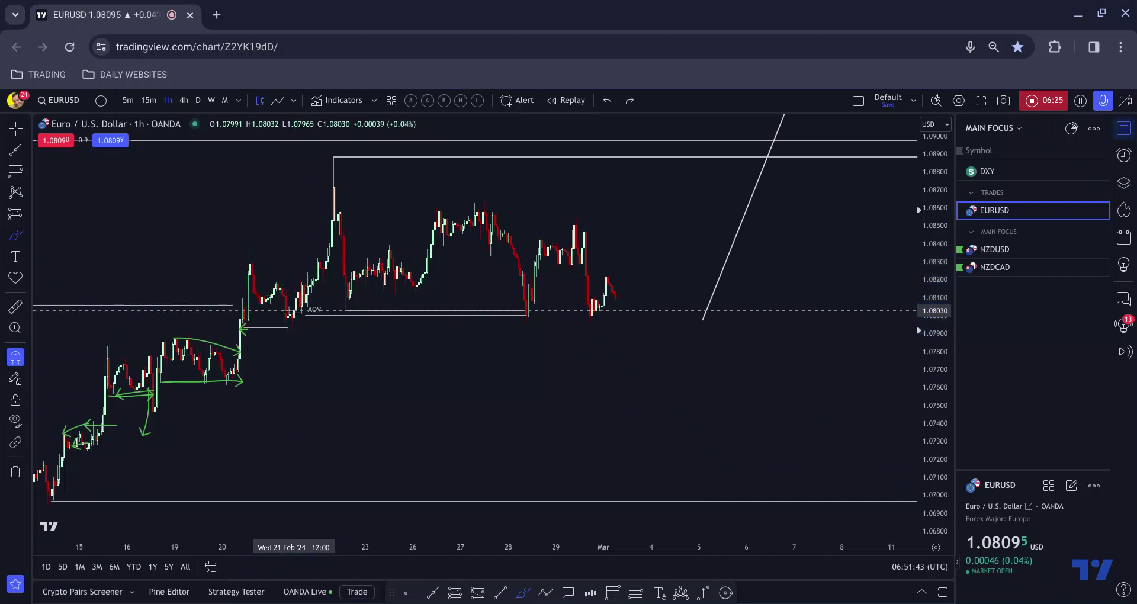
{"action": "key", "text": "ctrl+z"}
{"action": "key", "text": "ctrl+z"}
{"action": "key", "text": "ctrl+z"}
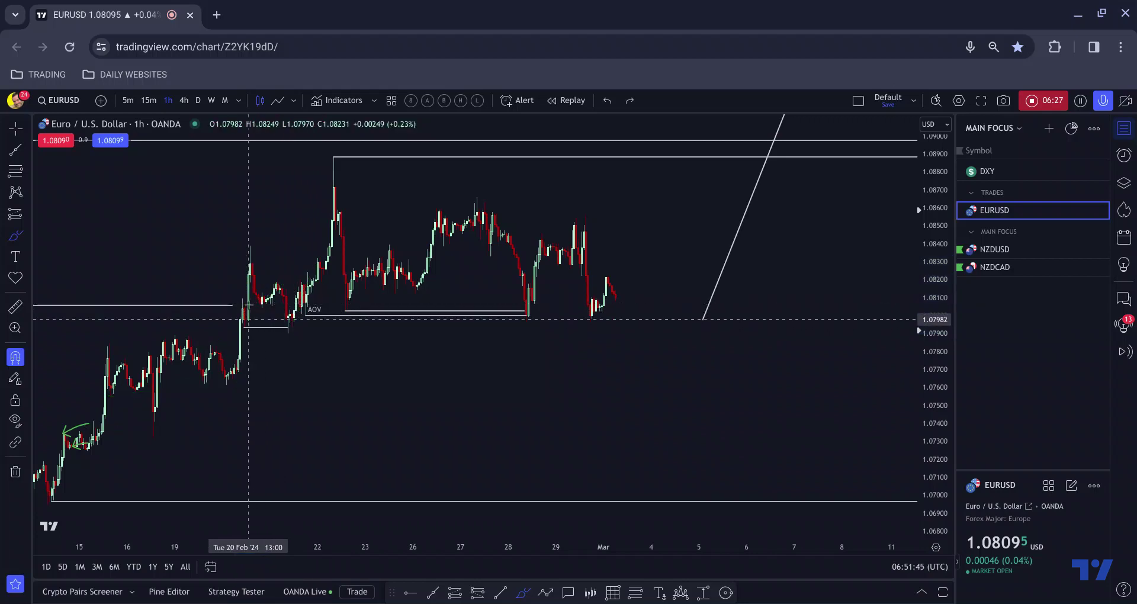
{"action": "key", "text": "ctrl+z"}
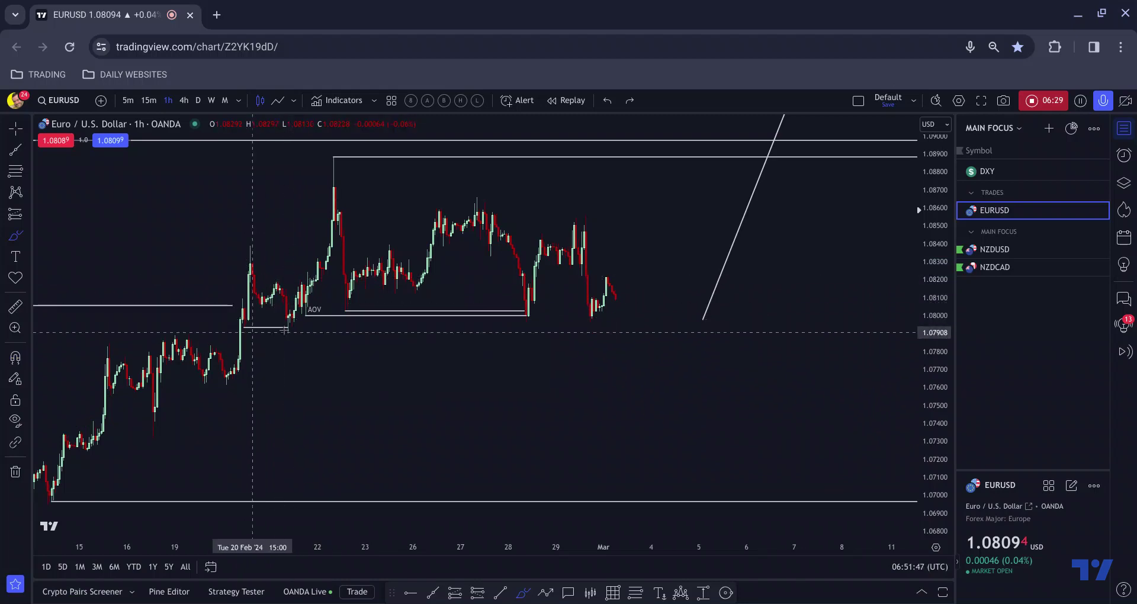
Step: Brush a circle and rising arrow by the AOV line's start on 21 February, view them on 15 minutes, and undo everything
{"action": "scroll", "coordinate": [254, 349], "scroll_direction": "up", "scroll_amount": 2}
{"action": "scroll", "coordinate": [257, 354], "scroll_direction": "down", "scroll_amount": 1}
{"action": "mouse_move", "coordinate": [152, 388]}
{"action": "left_mouse_down"}
{"action": "mouse_move", "coordinate": [147, 355]}
{"action": "mouse_move", "coordinate": [152, 384]}
{"action": "mouse_move", "coordinate": [172, 332]}
{"action": "left_mouse_up"}
{"action": "left_click", "coordinate": [149, 100]}
{"action": "scroll", "coordinate": [235, 237], "scroll_direction": "down", "scroll_amount": 5}
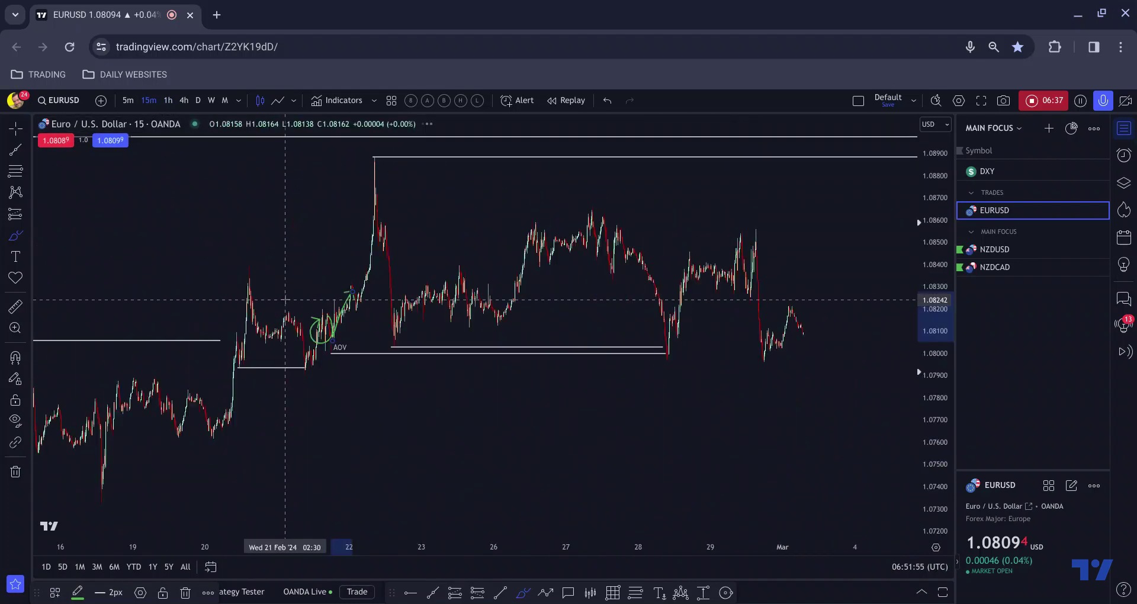
{"action": "key", "text": "ctrl+z"}
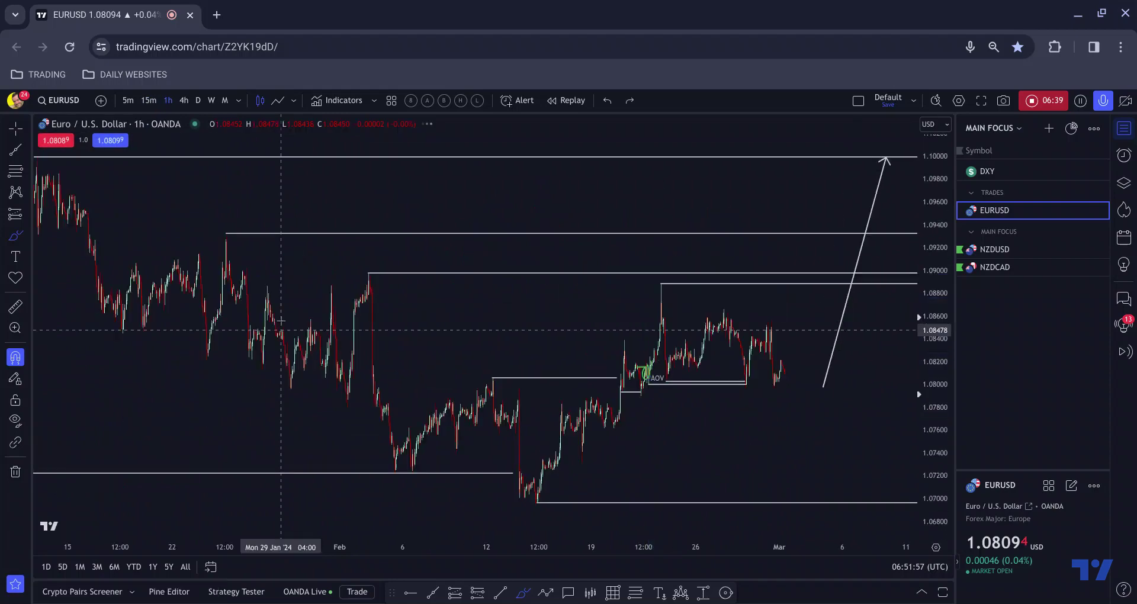
{"action": "scroll", "coordinate": [286, 320], "scroll_direction": "up", "scroll_amount": 3}
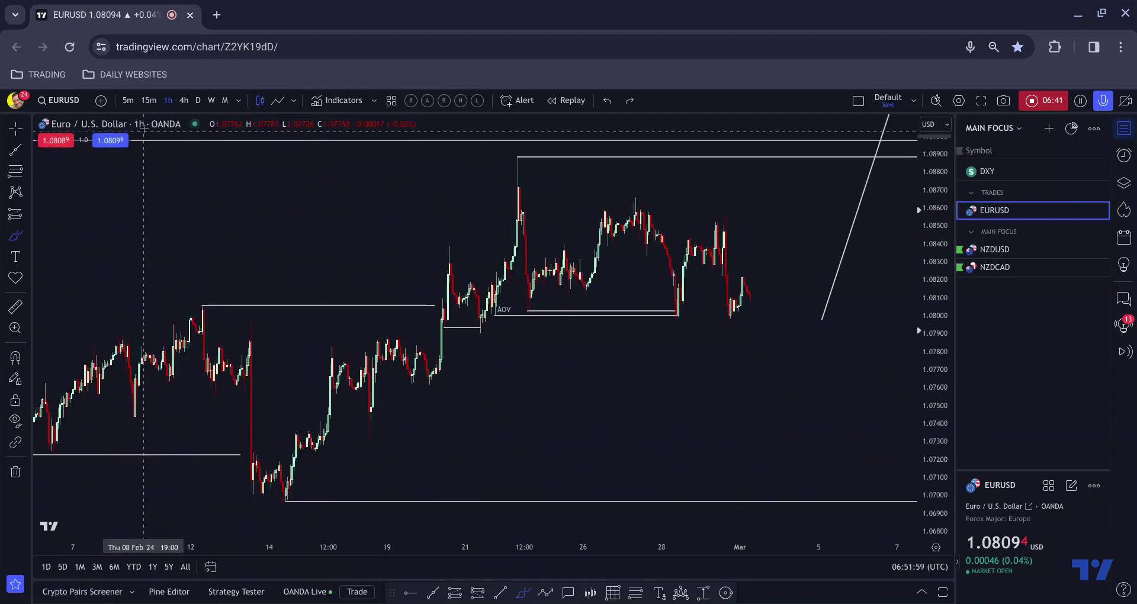
Step: Switch the chart to the 15-minute timeframe and brush-mark the 21 February swing at the start of the AOV line
{"action": "left_click", "coordinate": [145, 106]}
{"action": "scroll", "coordinate": [310, 320], "scroll_direction": "down", "scroll_amount": 5}
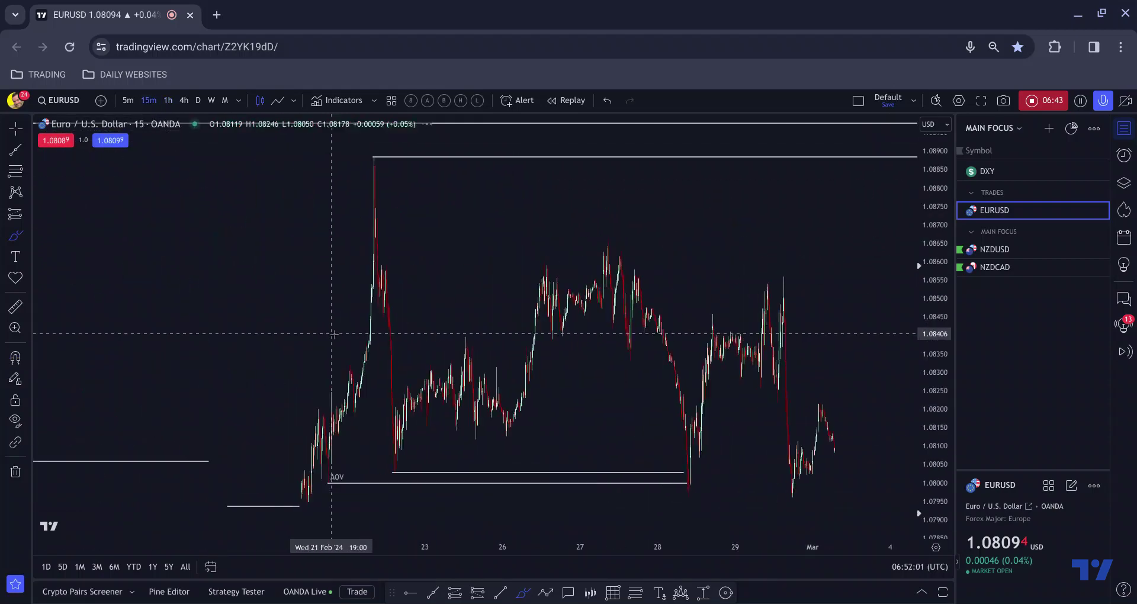
{"action": "scroll", "coordinate": [332, 337], "scroll_direction": "up", "scroll_amount": 2}
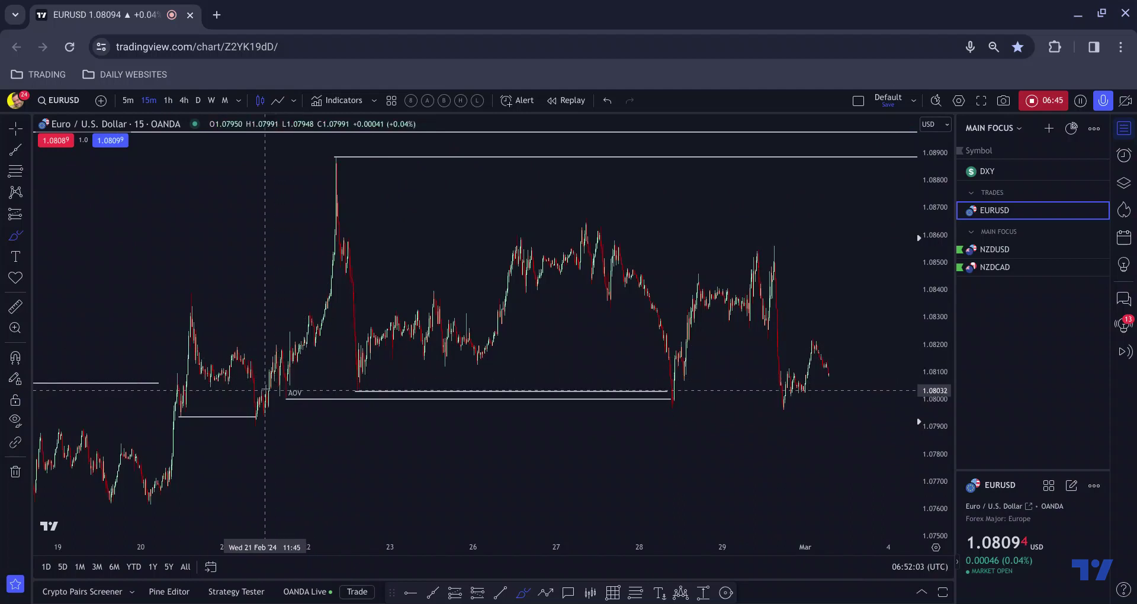
{"action": "left_click_drag", "start_coordinate": [277, 393], "coordinate": [287, 396]}
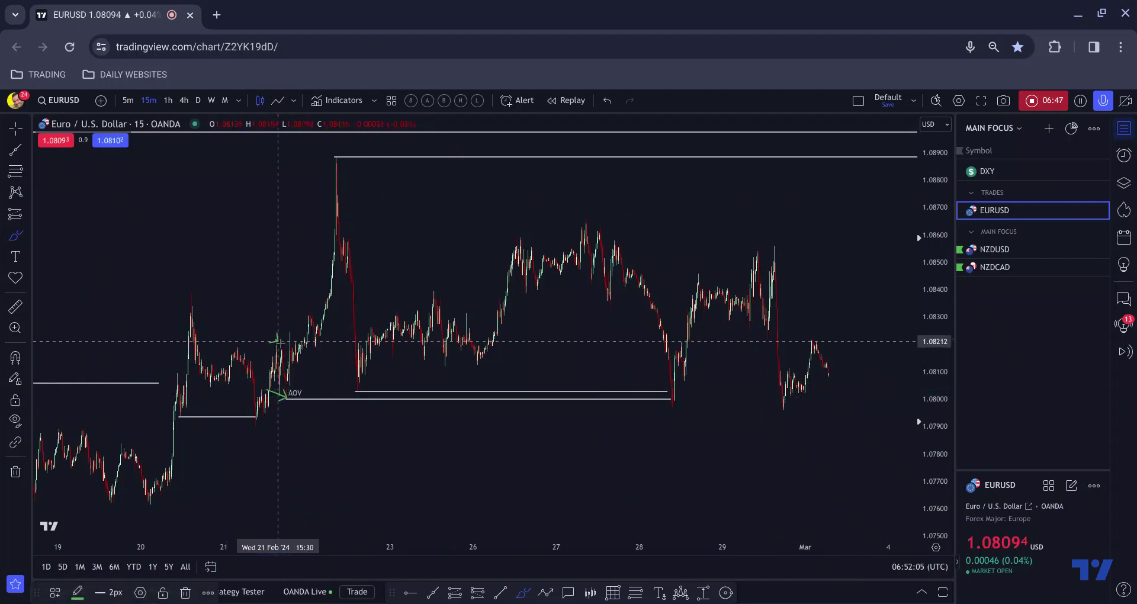
Step: Brush-trace the swings from the AOV line up to the 22 February high, down to the double lines, up to 27 February and down again
{"action": "scroll", "coordinate": [261, 379], "scroll_direction": "up", "scroll_amount": 2}
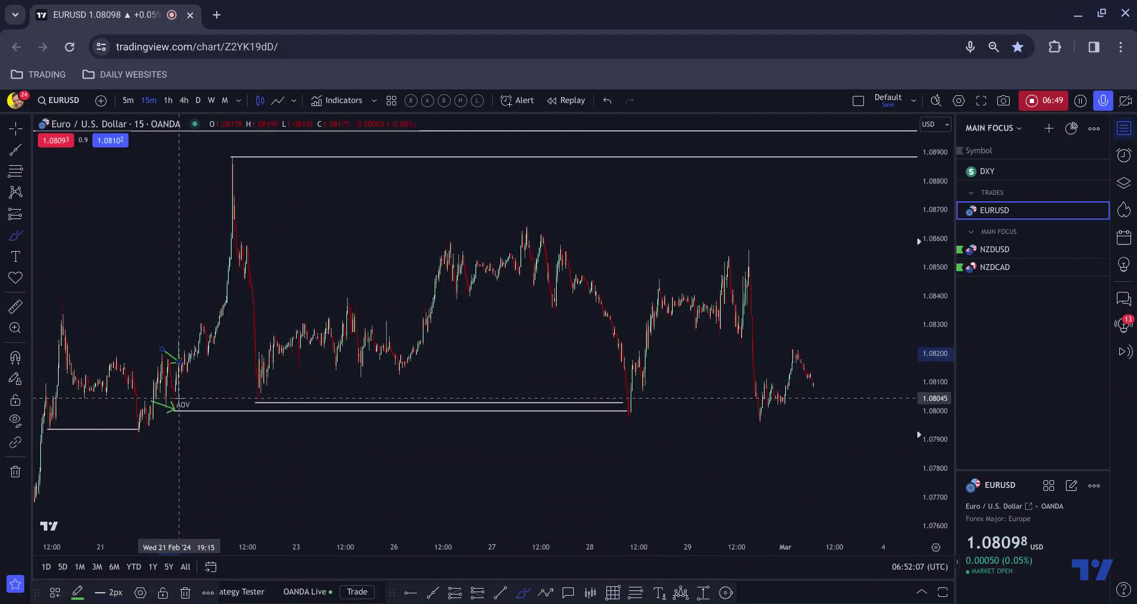
{"action": "left_click_drag", "start_coordinate": [179, 400], "coordinate": [247, 157]}
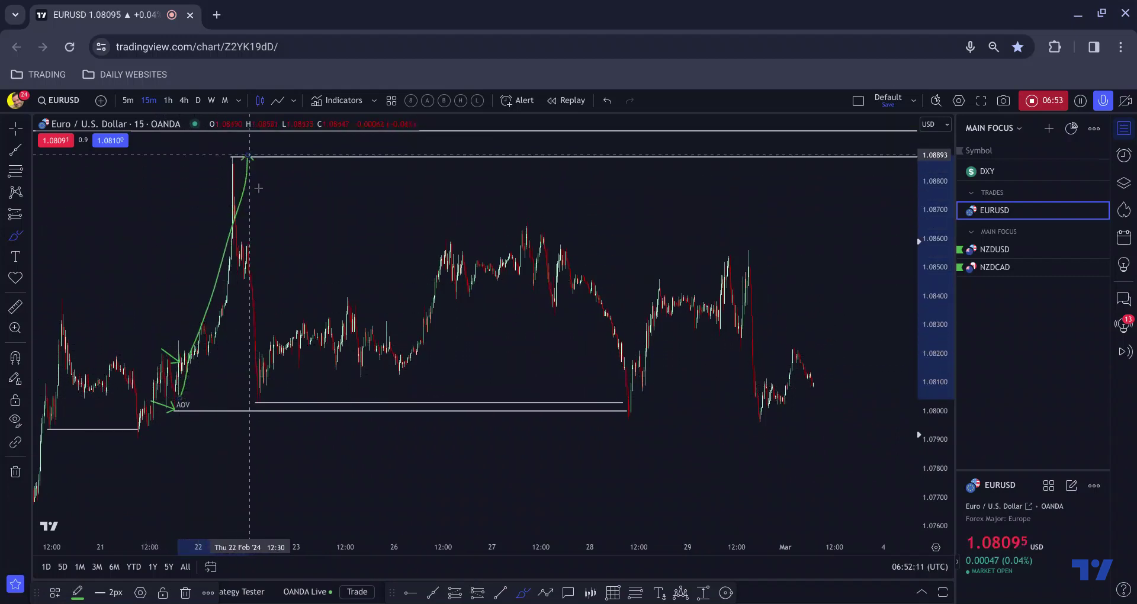
{"action": "left_click_drag", "start_coordinate": [247, 293], "coordinate": [254, 405]}
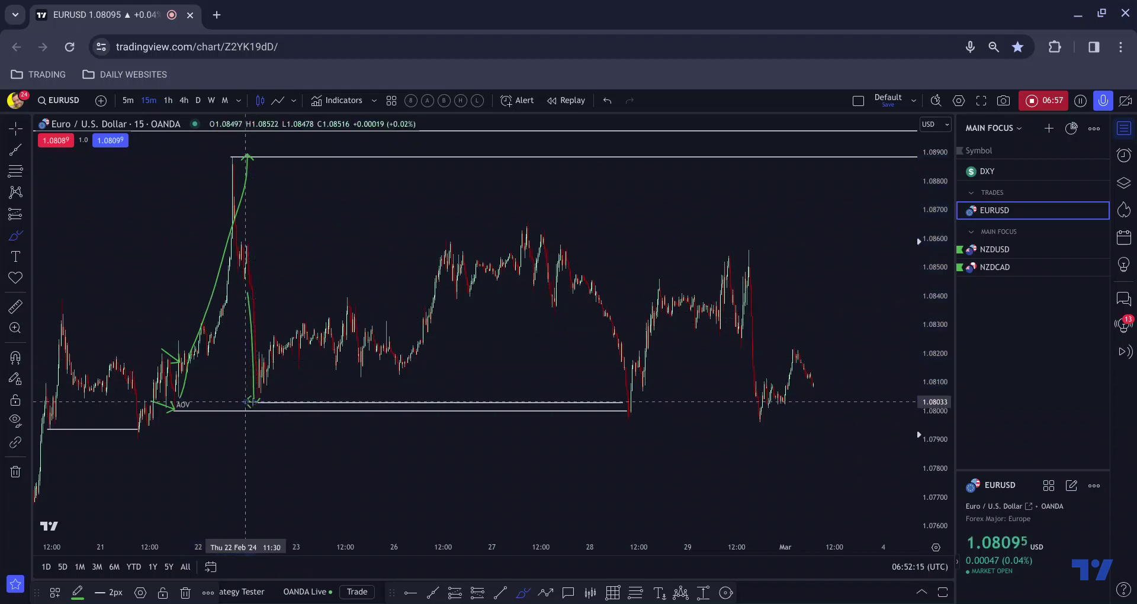
{"action": "mouse_move", "coordinate": [266, 354]}
{"action": "left_mouse_down"}
{"action": "mouse_move", "coordinate": [534, 253]}
{"action": "mouse_move", "coordinate": [591, 312]}
{"action": "mouse_move", "coordinate": [602, 355]}
{"action": "left_mouse_up"}
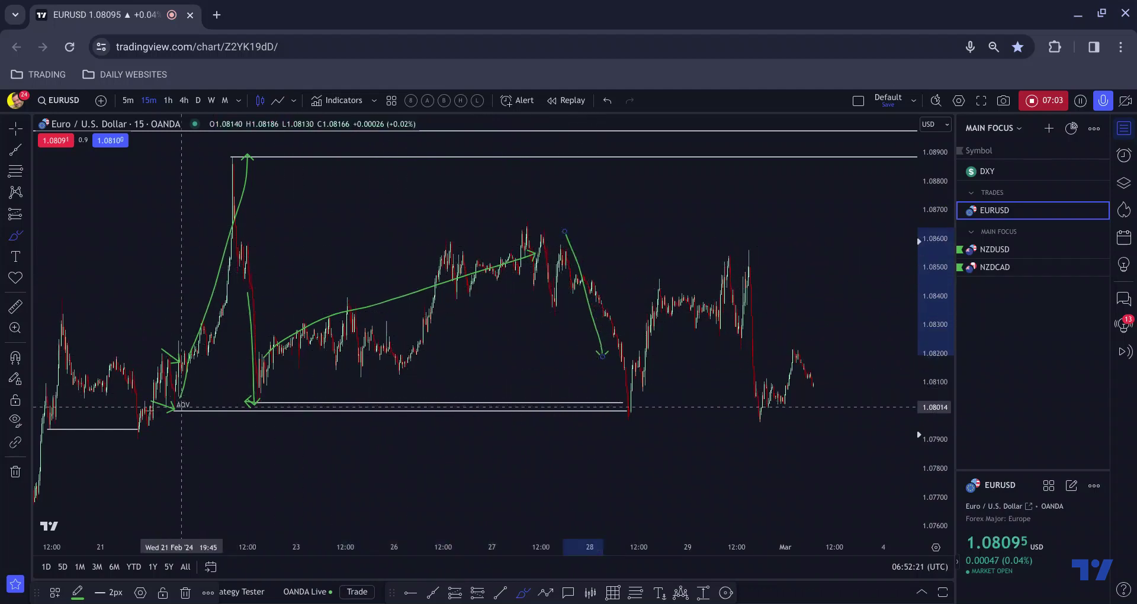
{"action": "left_click", "coordinate": [183, 410]}
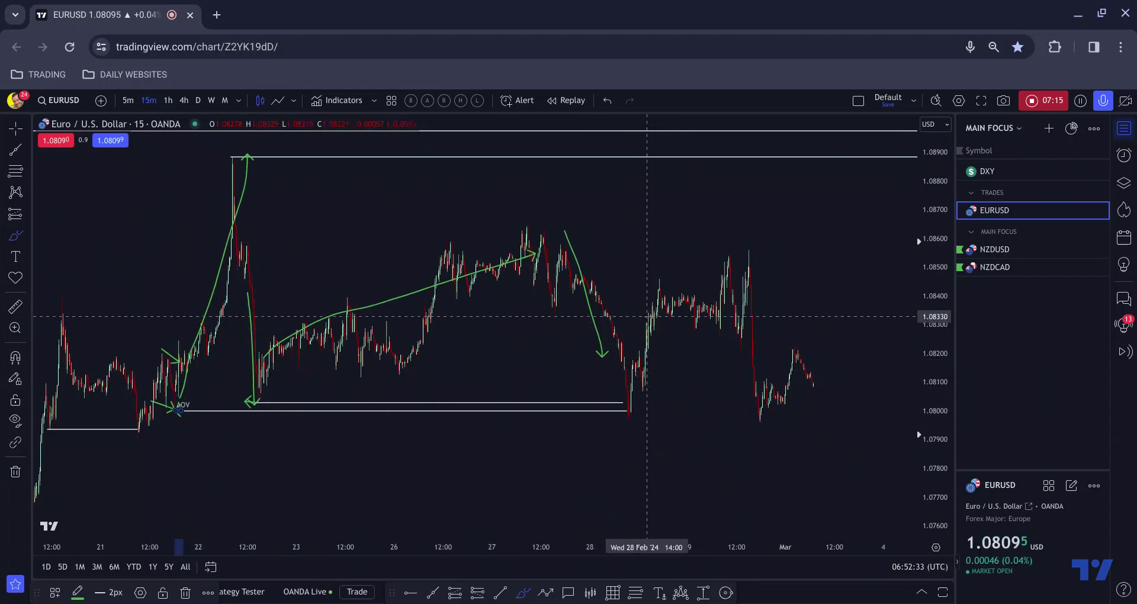
Step: Undo the brush strokes drawn on the 15-minute swings after the AOV line's start
{"action": "key", "text": "ctrl+z"}
{"action": "key", "text": "ctrl+z"}
{"action": "key", "text": "ctrl+z"}
{"action": "key", "text": "ctrl+z"}
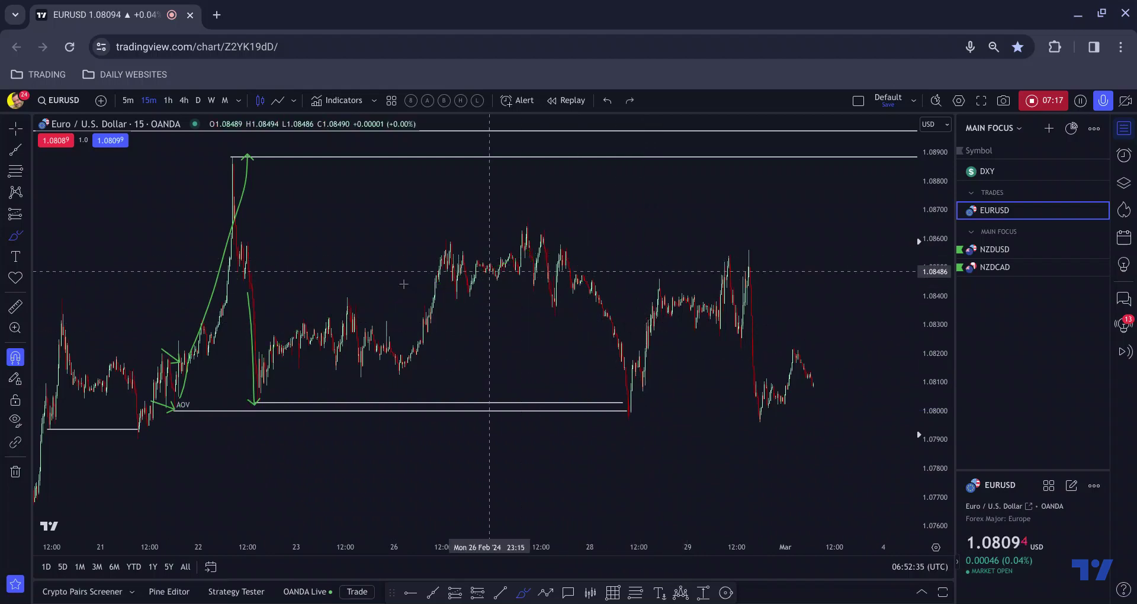
Step: Return to the 1-hour timeframe and delete the remaining brush arrows around the start of the AOV line
{"action": "left_click", "coordinate": [168, 100]}
{"action": "scroll", "coordinate": [272, 189], "scroll_direction": "up", "scroll_amount": 3}
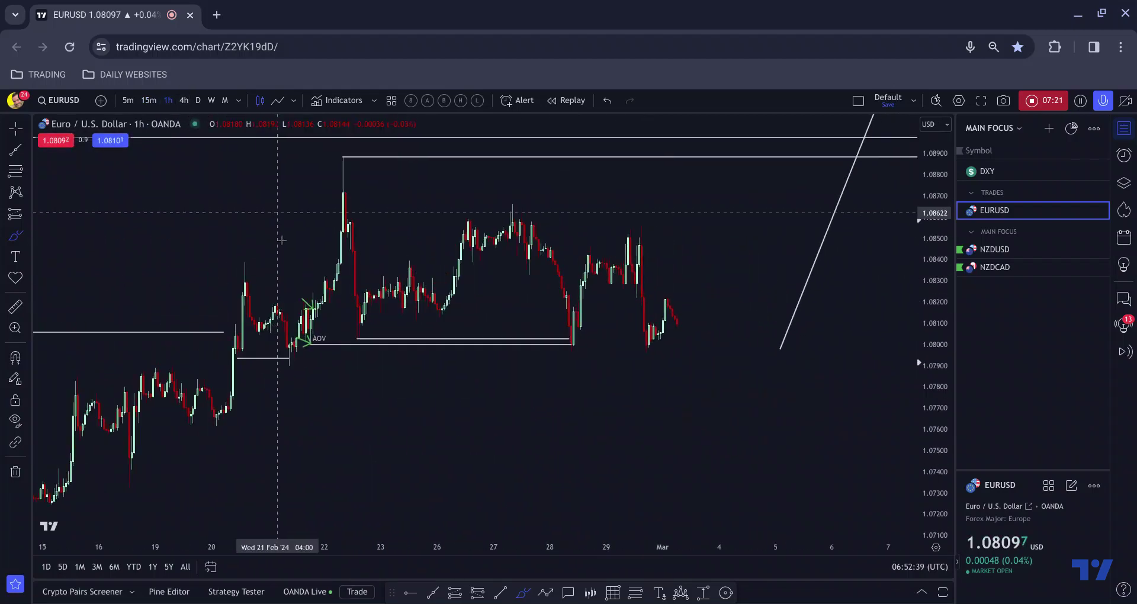
{"action": "left_click_drag", "start_coordinate": [281, 261], "coordinate": [329, 341]}
{"action": "key", "text": "Delete"}
{"action": "scroll", "coordinate": [259, 332], "scroll_direction": "up", "scroll_amount": 1}
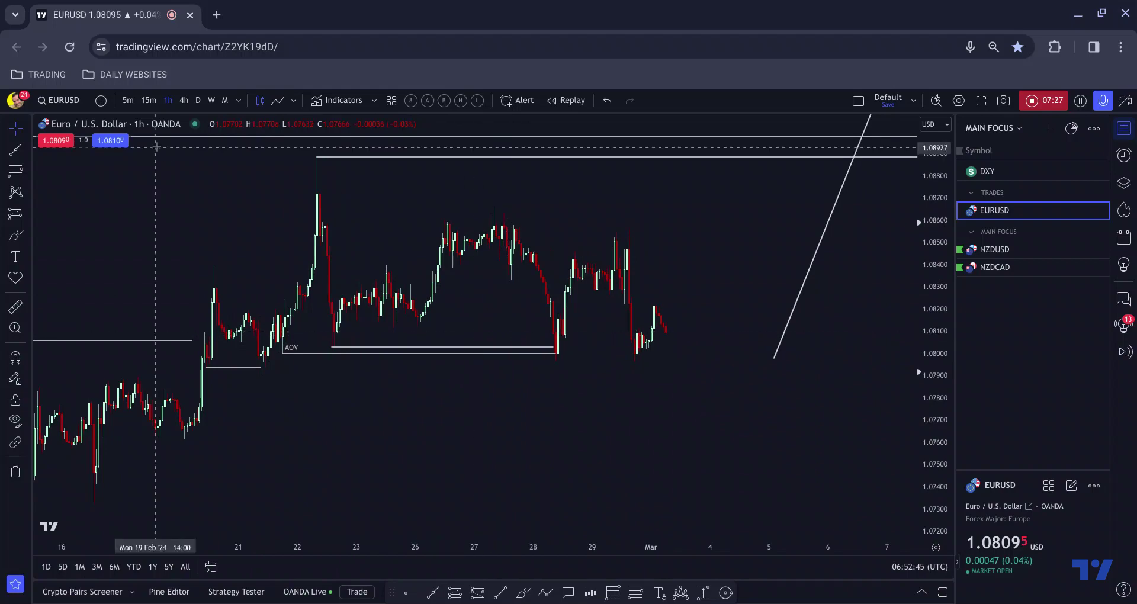
Step: Compare the latest price action on the 4-hour and 1-hour timeframes, examining the 28–29 February swings on the 1-hour chart
{"action": "left_click", "coordinate": [184, 101]}
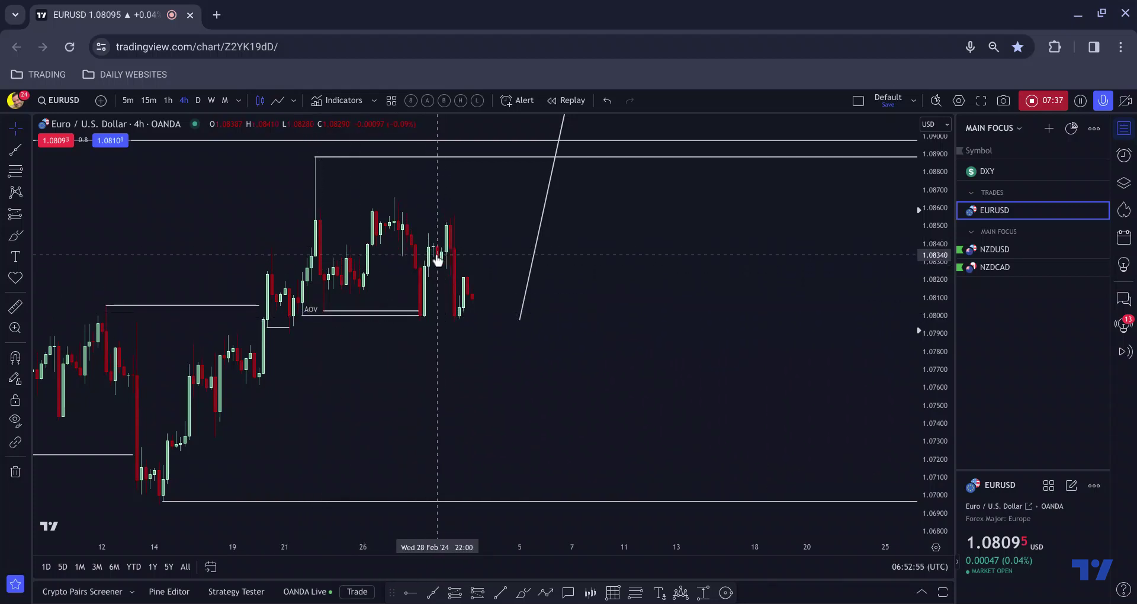
{"action": "left_click", "coordinate": [168, 101]}
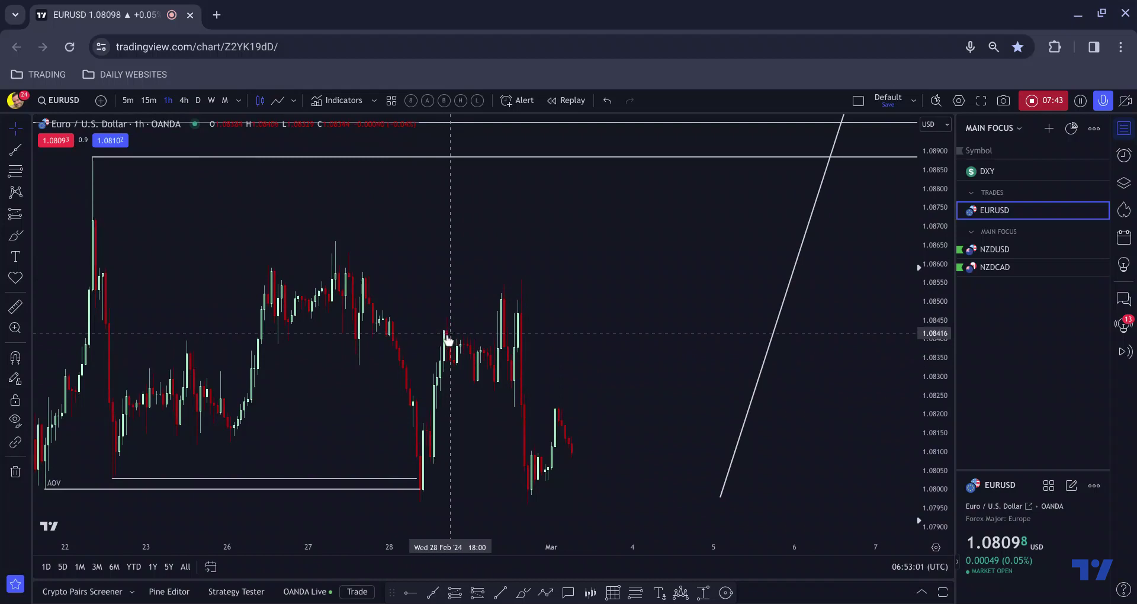
{"action": "scroll", "coordinate": [454, 355], "scroll_direction": "down", "scroll_amount": 1}
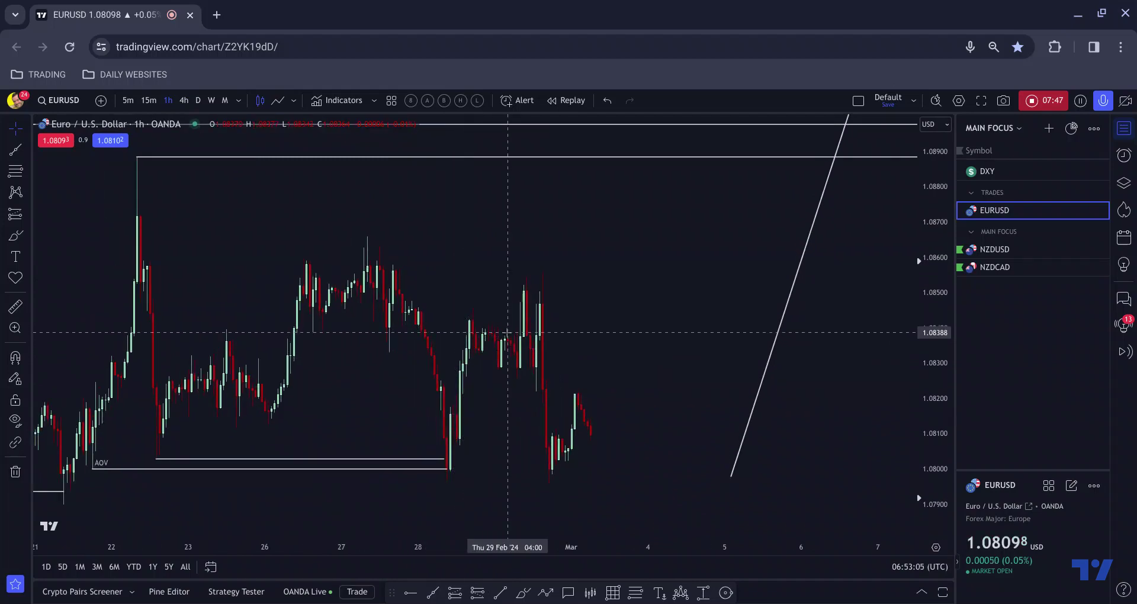
{"action": "scroll", "coordinate": [503, 333], "scroll_direction": "down", "scroll_amount": 1}
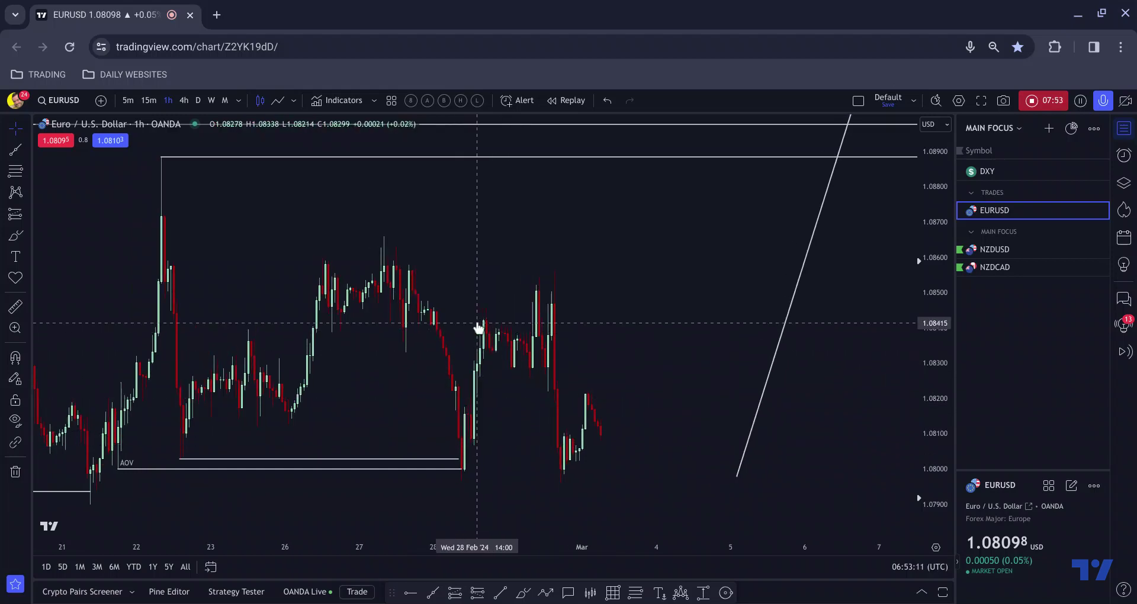
Step: Brush a continuation pattern from the 28 February low up to about 1.084, through a shallow pullback, and on to about 1.0868
{"action": "left_click", "coordinate": [522, 592]}
{"action": "mouse_move", "coordinate": [473, 480]}
{"action": "left_mouse_down"}
{"action": "mouse_move", "coordinate": [480, 326]}
{"action": "mouse_move", "coordinate": [524, 356]}
{"action": "mouse_move", "coordinate": [526, 231]}
{"action": "left_mouse_up"}
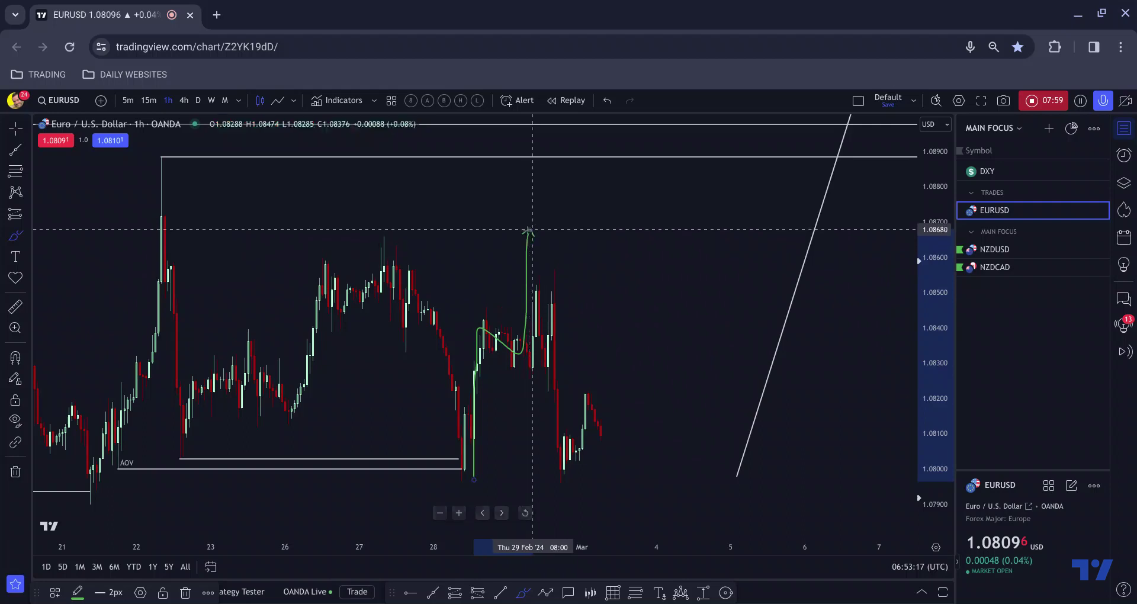
{"action": "scroll", "coordinate": [523, 248], "scroll_direction": "down", "scroll_amount": 1}
{"action": "scroll", "coordinate": [522, 249], "scroll_direction": "down", "scroll_amount": 1}
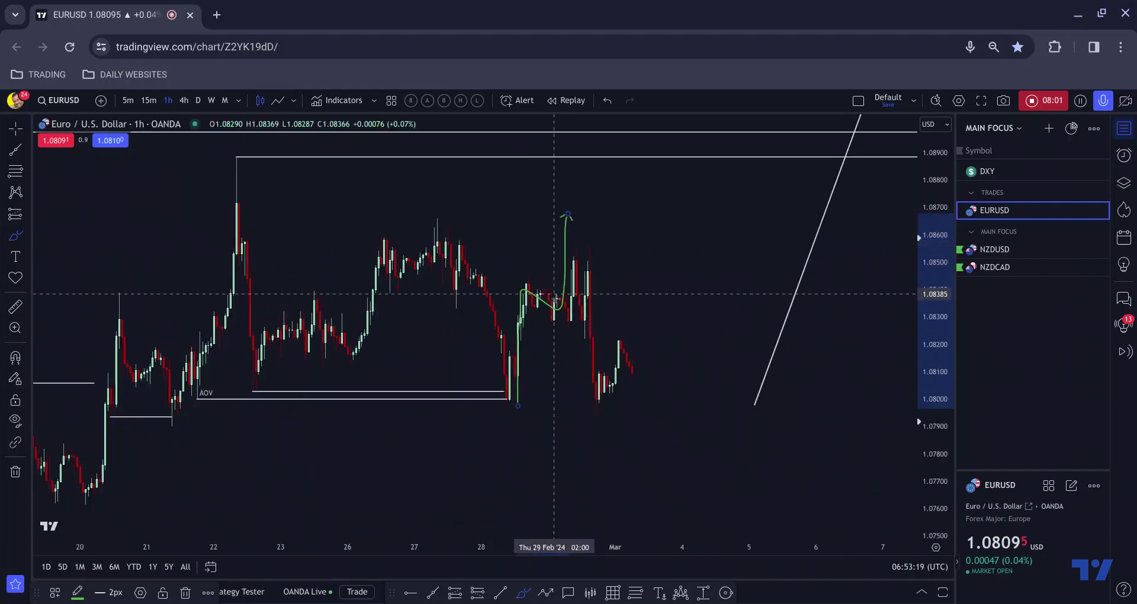
Step: Open the object tree and show the hidden Anchored Text with the positioning, sequence and entry checklist
{"action": "left_click", "coordinate": [1124, 184]}
{"action": "scroll", "coordinate": [1060, 435], "scroll_direction": "down", "scroll_amount": 1}
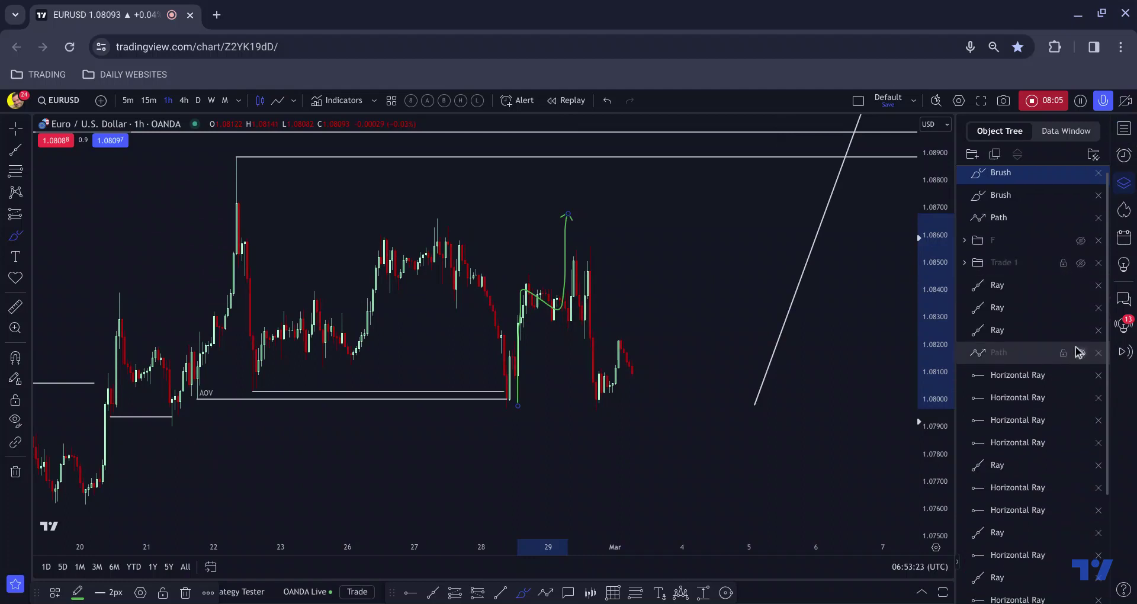
{"action": "scroll", "coordinate": [1053, 355], "scroll_direction": "down", "scroll_amount": 3}
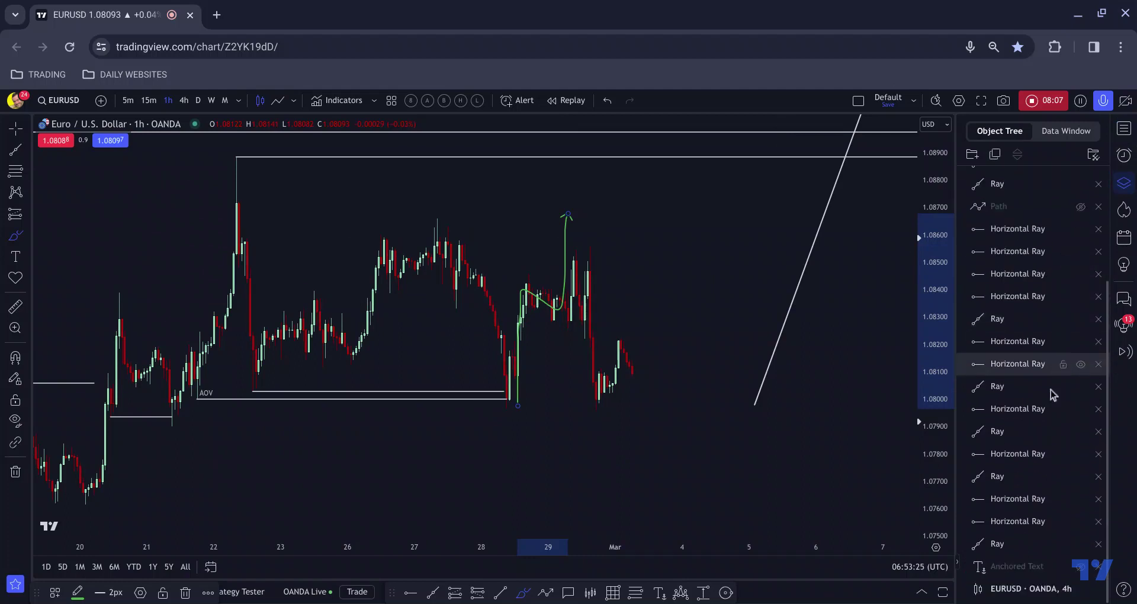
{"action": "left_click", "coordinate": [1079, 567]}
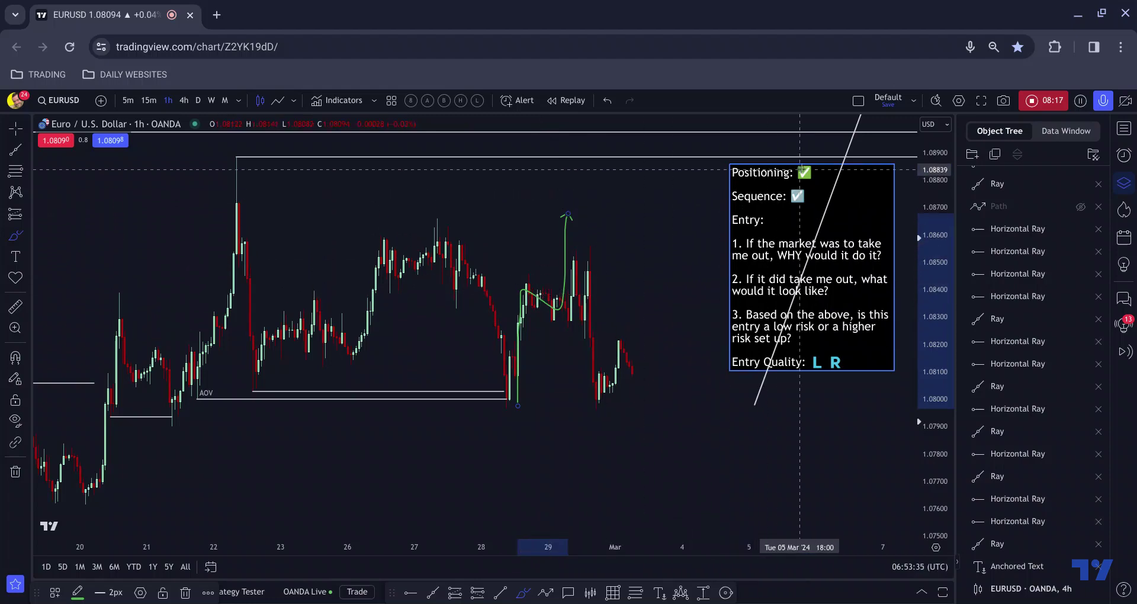
Step: Brush a downward arrow over the 29 February price action from about 1.0846 to about 1.0795, just past the AOV level
{"action": "scroll", "coordinate": [483, 403], "scroll_direction": "down", "scroll_amount": 4}
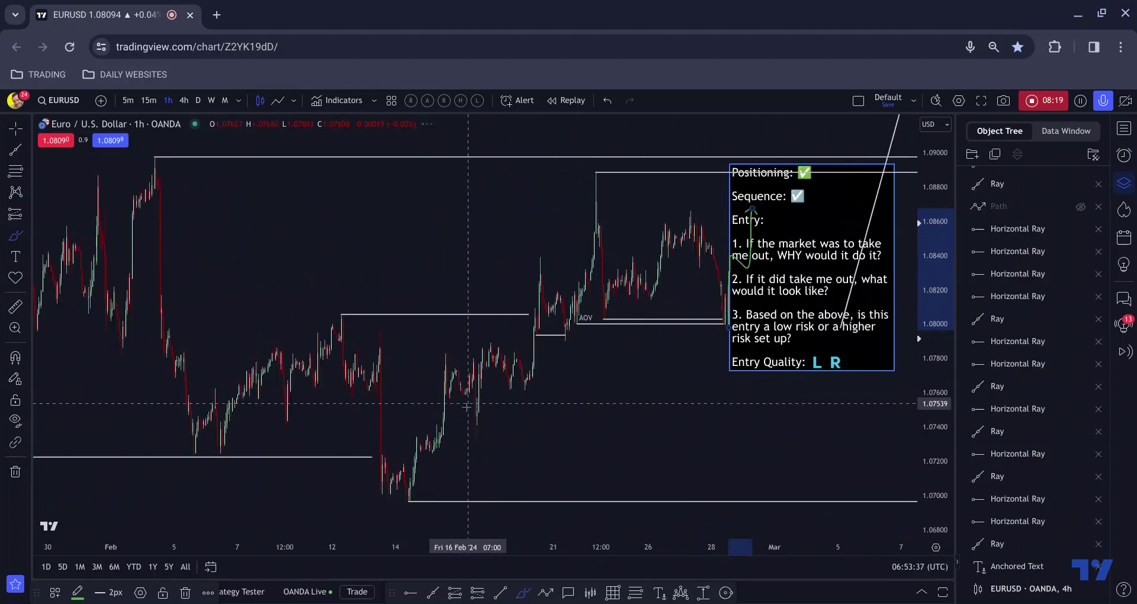
{"action": "scroll", "coordinate": [355, 367], "scroll_direction": "up", "scroll_amount": 2}
{"action": "scroll", "coordinate": [296, 319], "scroll_direction": "up", "scroll_amount": 2}
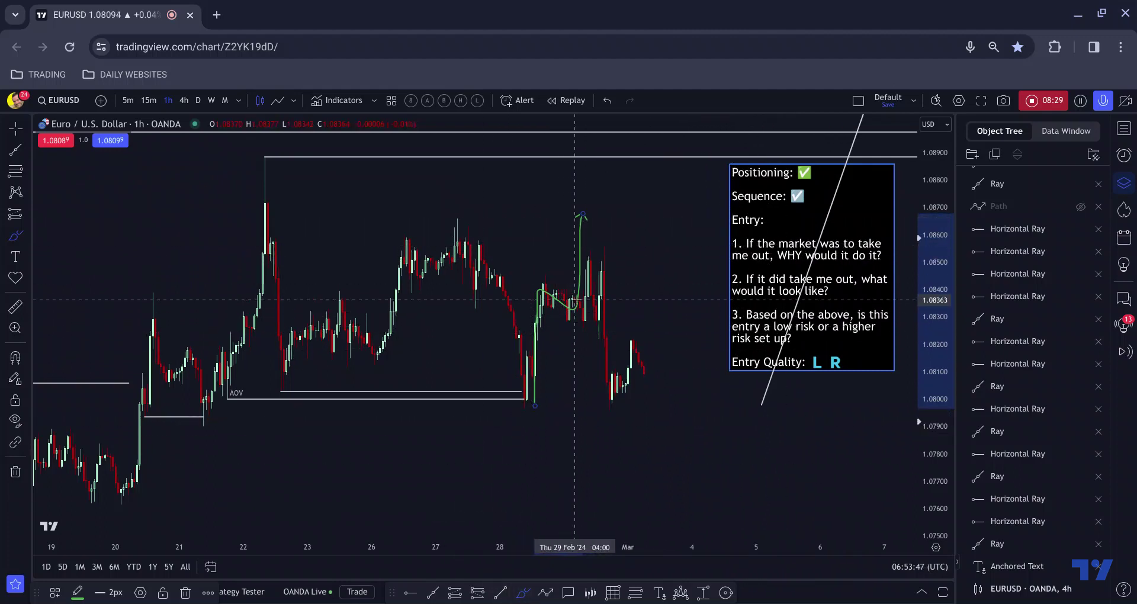
{"action": "left_click", "coordinate": [582, 273]}
{"action": "left_click_drag", "start_coordinate": [583, 273], "coordinate": [604, 413]}
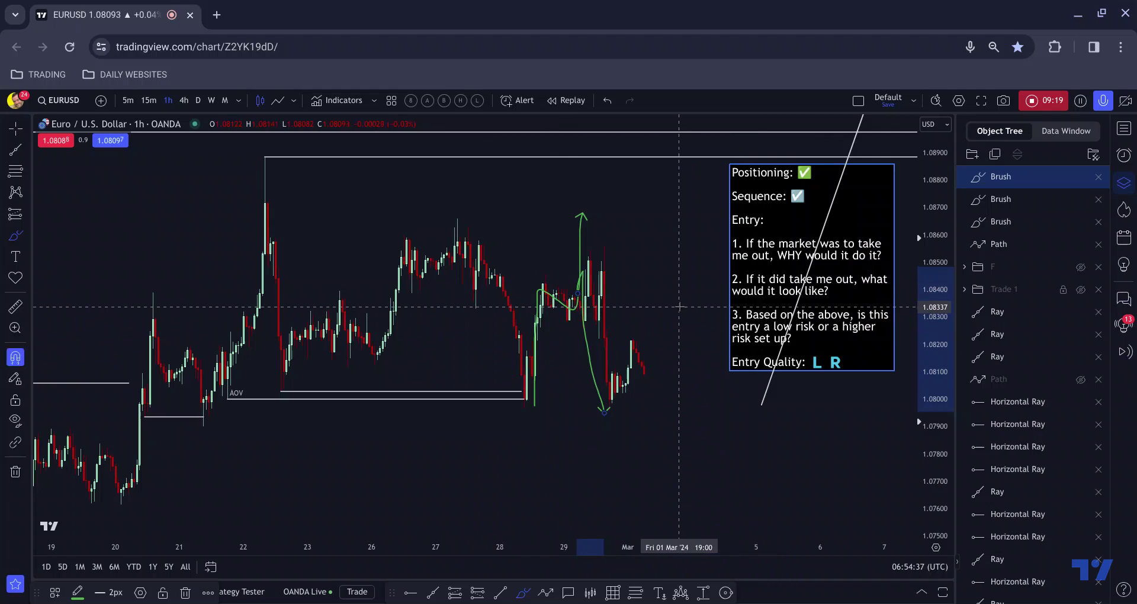
Step: Clear all brush marks from the 1-hour chart and show the F drawing group
{"action": "key", "text": "ctrl+z"}
{"action": "key", "text": "ctrl+z"}
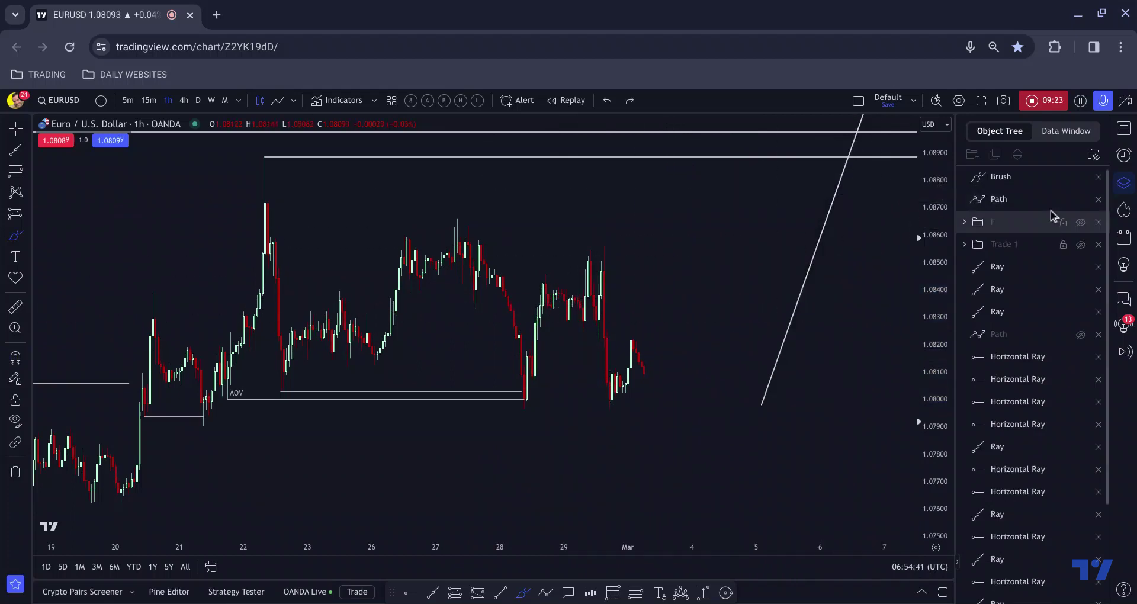
{"action": "left_click", "coordinate": [1098, 178]}
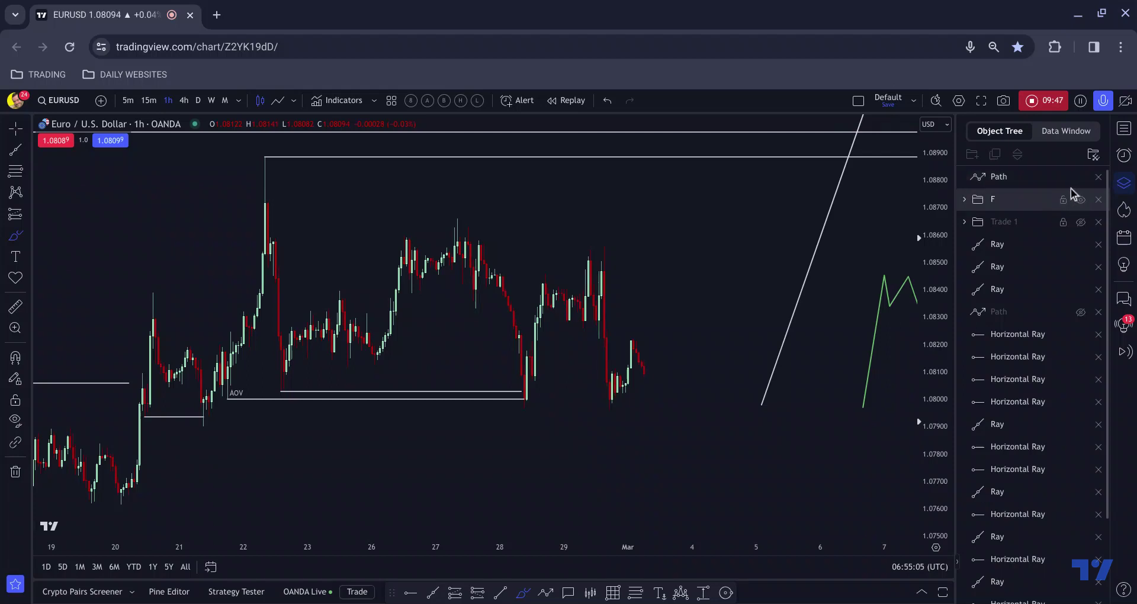
Step: Remove the stray brush stroke above the latest price and move the Minimum entry requirements callout up closer to the example position
{"action": "scroll", "coordinate": [859, 230], "scroll_direction": "down", "scroll_amount": 3}
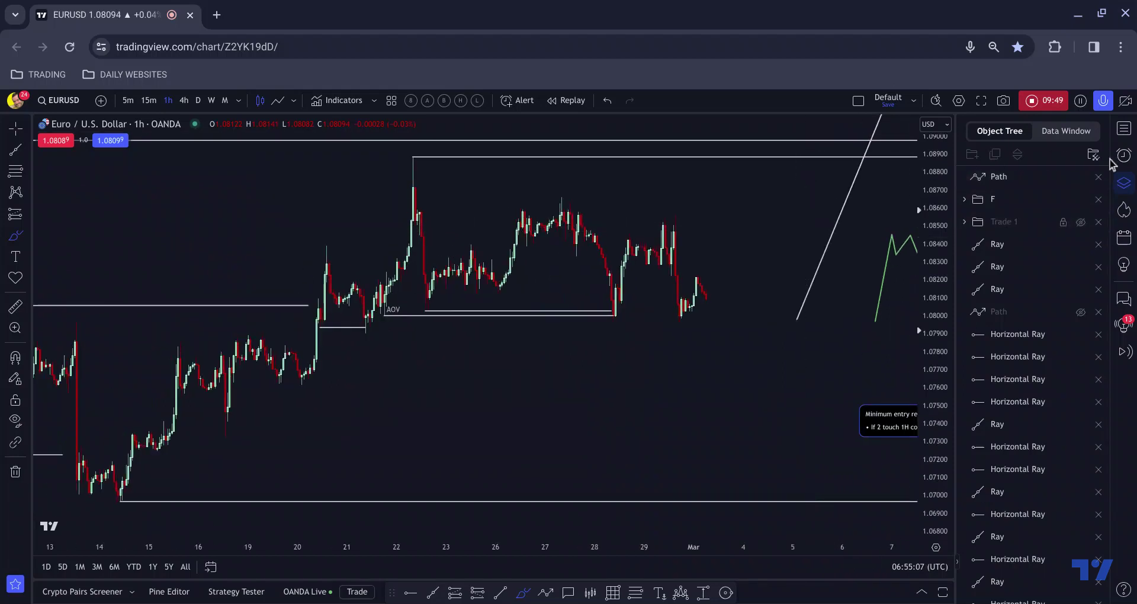
{"action": "left_click_drag", "start_coordinate": [785, 192], "coordinate": [632, 217]}
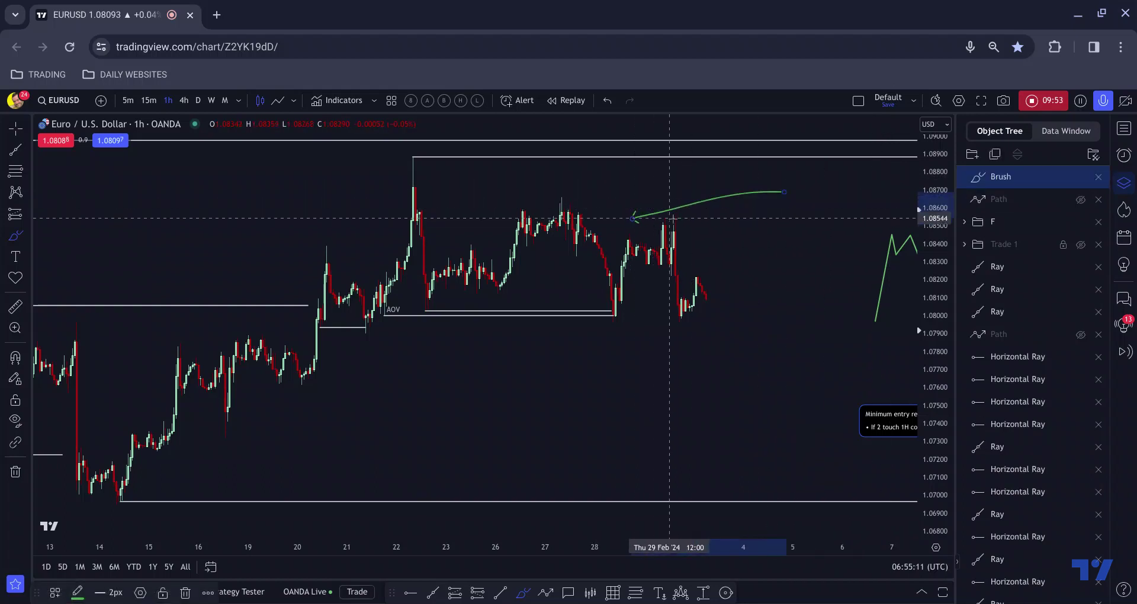
{"action": "key", "text": "Delete"}
{"action": "mouse_move", "coordinate": [718, 245]}
{"action": "left_mouse_down"}
{"action": "mouse_move", "coordinate": [566, 241]}
{"action": "mouse_move", "coordinate": [616, 247]}
{"action": "mouse_move", "coordinate": [594, 274]}
{"action": "mouse_move", "coordinate": [606, 264]}
{"action": "left_mouse_up"}
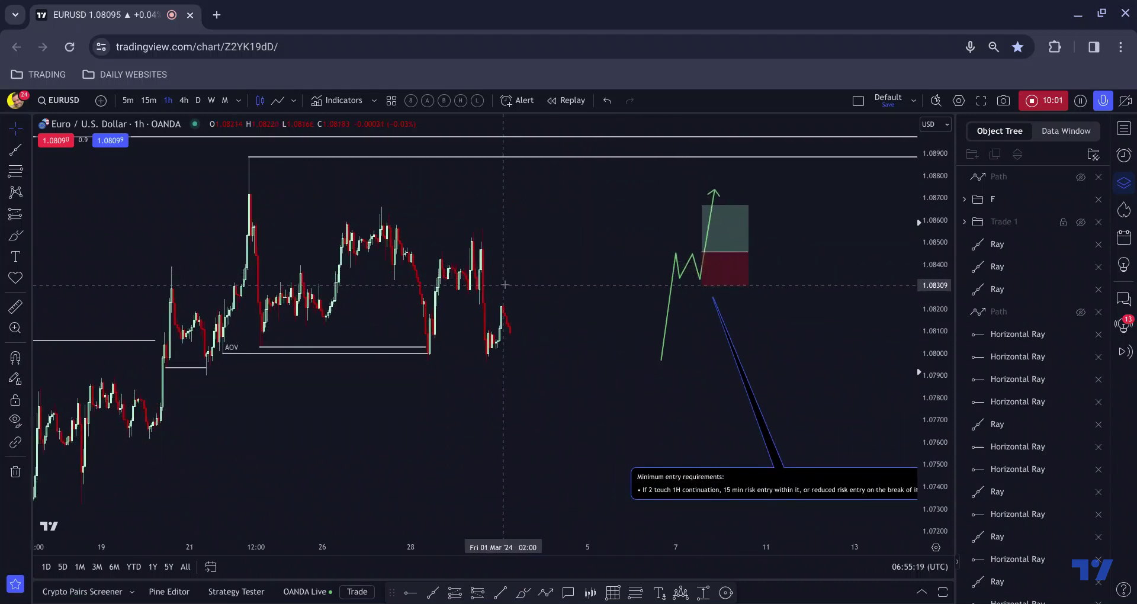
{"action": "scroll", "coordinate": [533, 276], "scroll_direction": "down", "scroll_amount": 1}
{"action": "left_click_drag", "start_coordinate": [587, 275], "coordinate": [563, 275]}
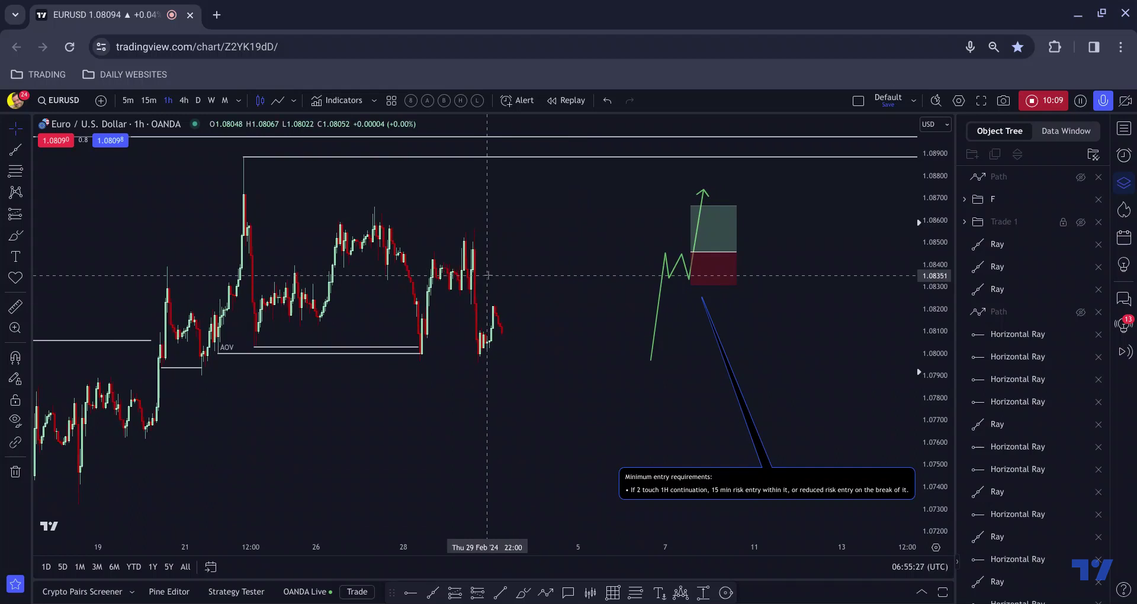
{"action": "mouse_move", "coordinate": [704, 475]}
{"action": "left_mouse_down"}
{"action": "mouse_move", "coordinate": [680, 385]}
{"action": "mouse_move", "coordinate": [678, 419]}
{"action": "left_mouse_up"}
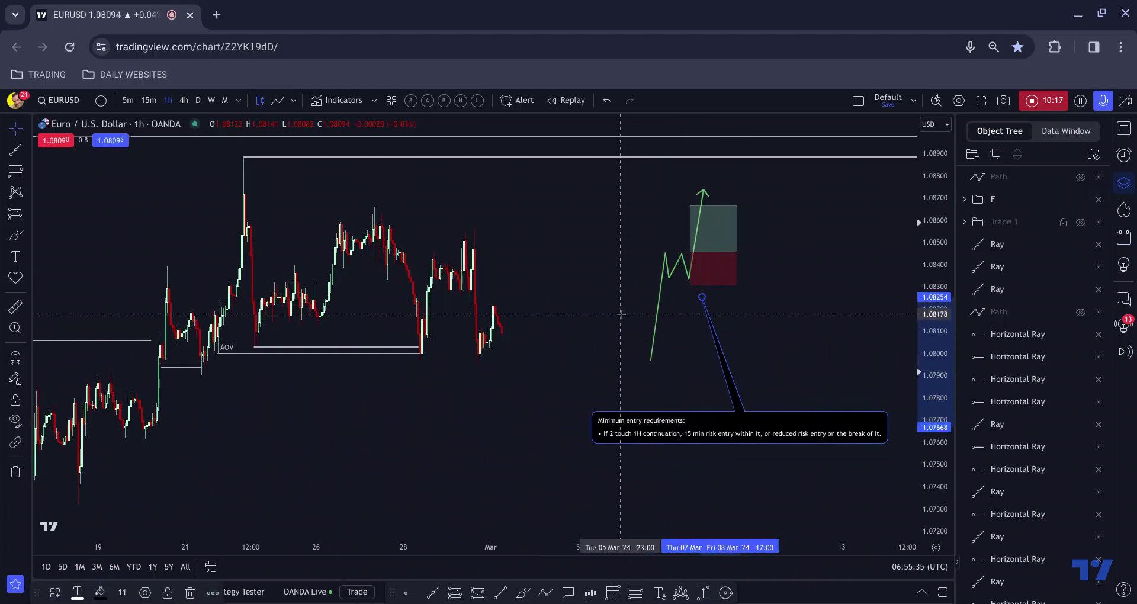
Step: Show the Trade 1 drawing group and examine its long position and entry trendline on the 29 February candles
{"action": "left_click", "coordinate": [1080, 223]}
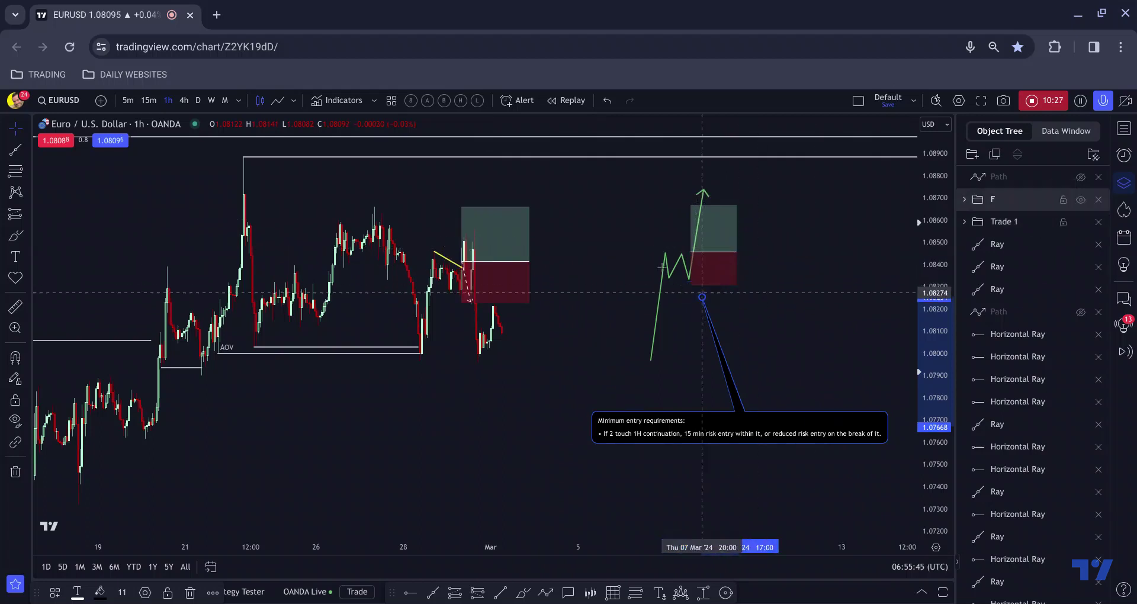
{"action": "scroll", "coordinate": [367, 343], "scroll_direction": "up", "scroll_amount": 5}
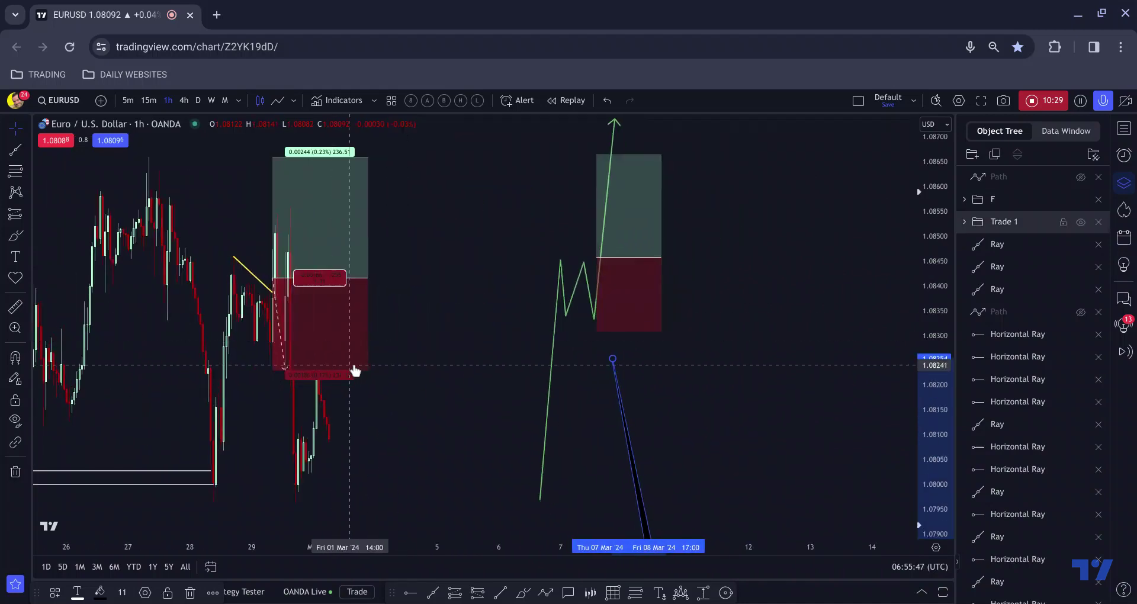
{"action": "scroll", "coordinate": [596, 352], "scroll_direction": "down", "scroll_amount": 4}
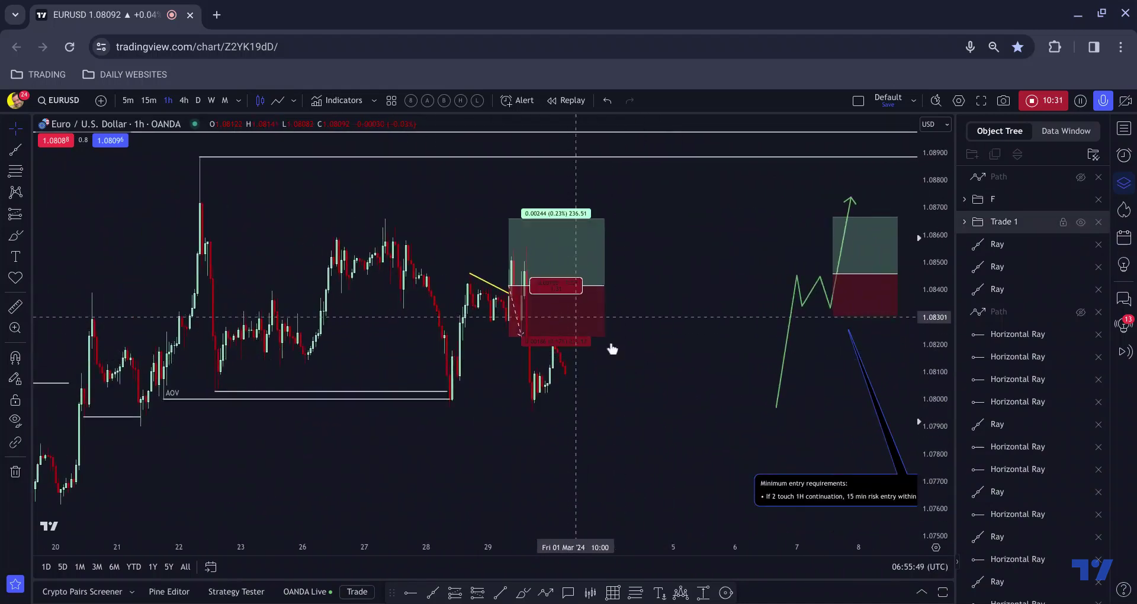
{"action": "scroll", "coordinate": [427, 359], "scroll_direction": "up", "scroll_amount": 3}
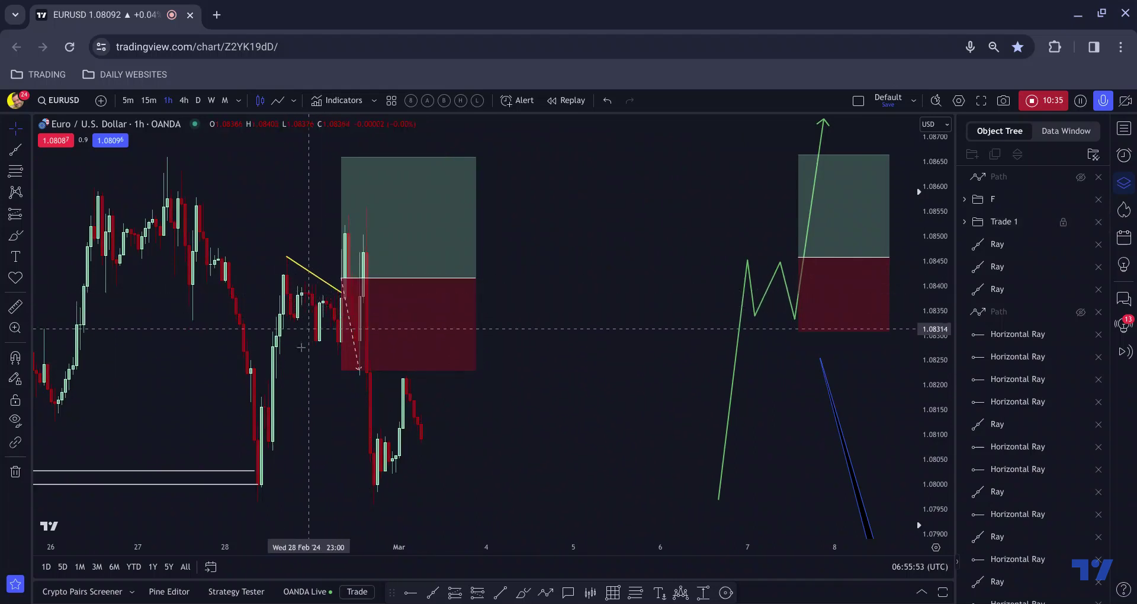
{"action": "left_click", "coordinate": [343, 331]}
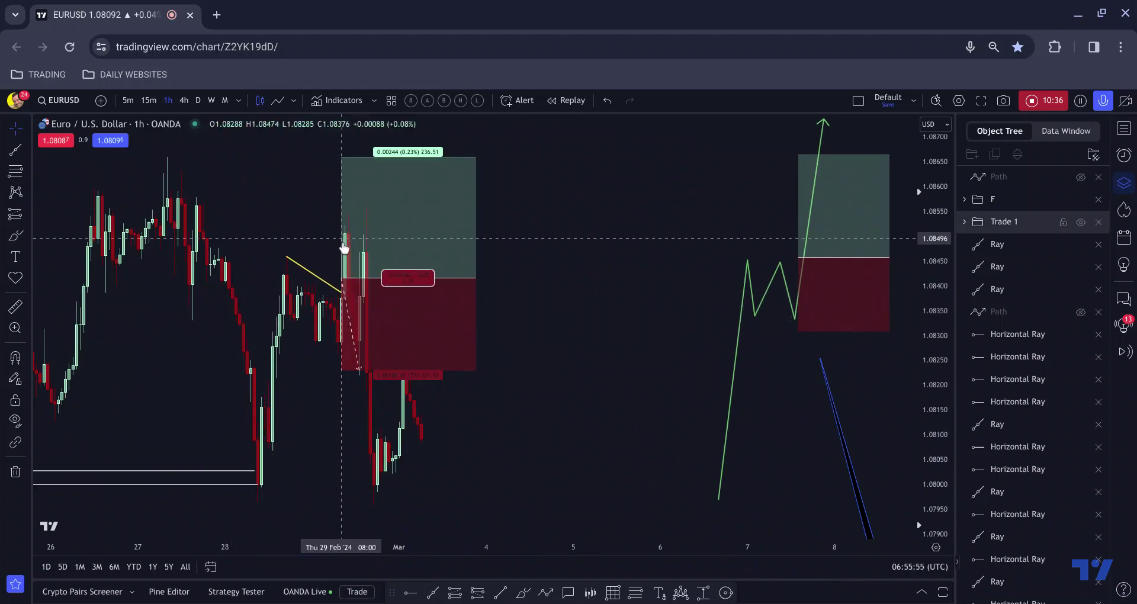
{"action": "left_click", "coordinate": [338, 274]}
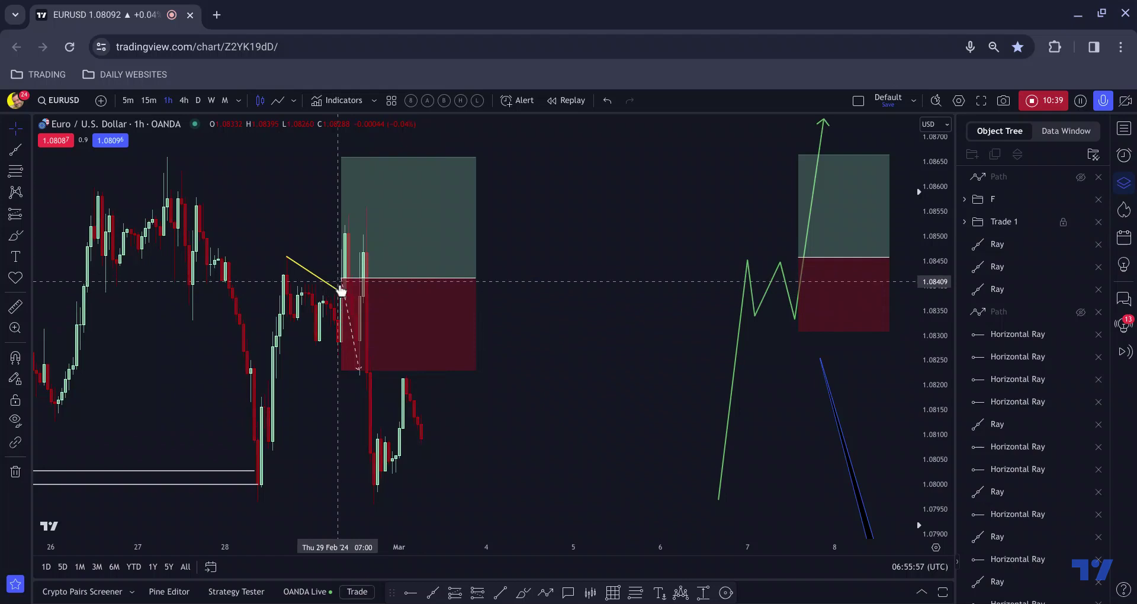
{"action": "left_click", "coordinate": [341, 290]}
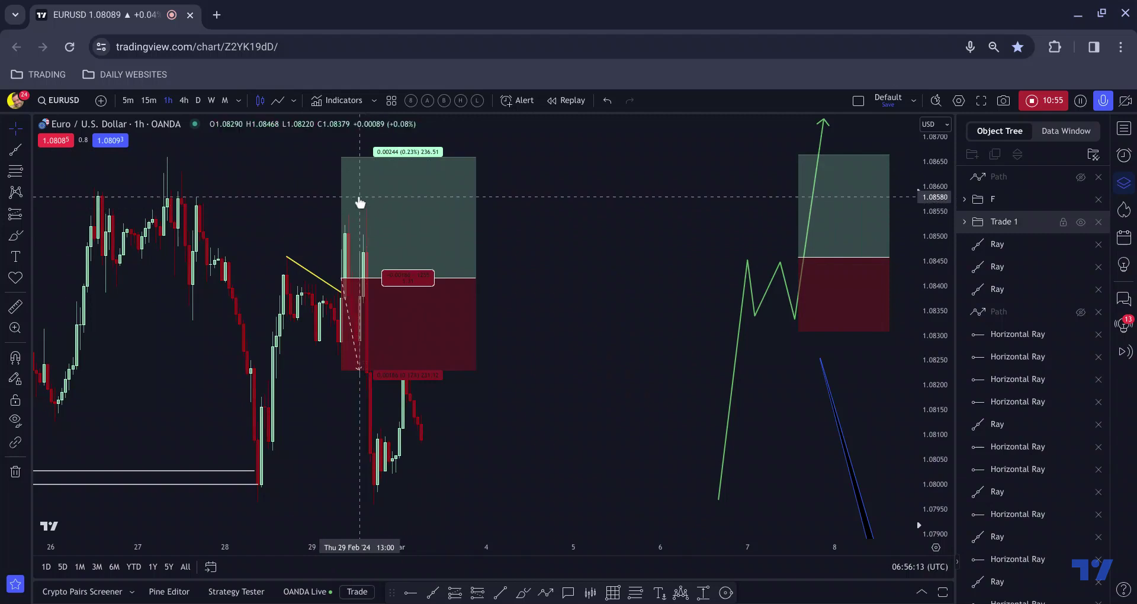
{"action": "scroll", "coordinate": [357, 219], "scroll_direction": "down", "scroll_amount": 1}
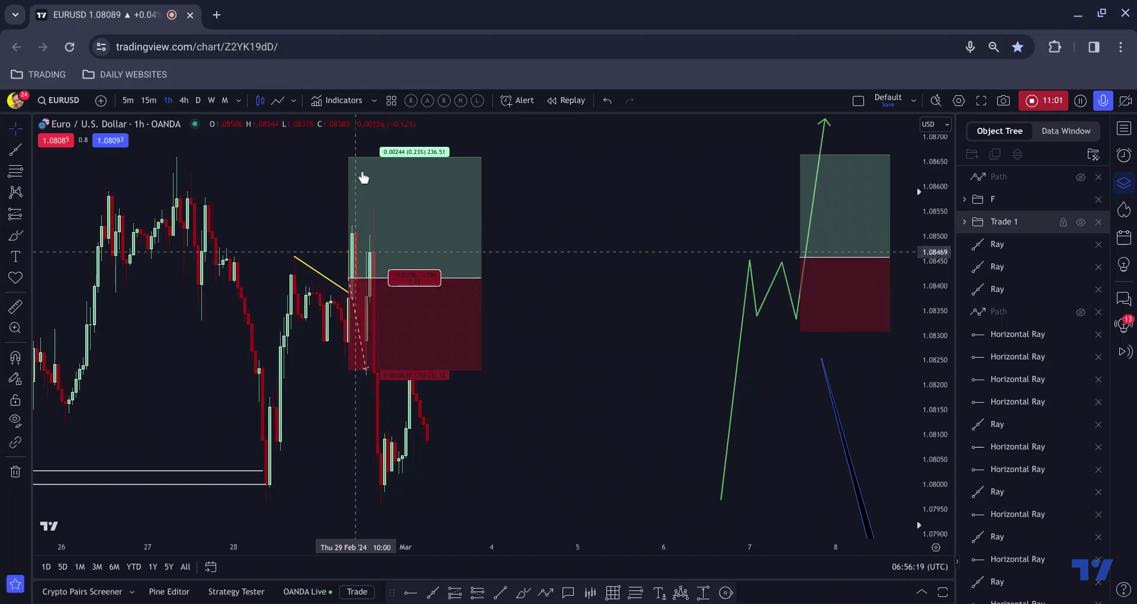
Step: Examine the Trade 1 long's entry, stop level and preceding swing on the 29 February EURUSD 1-hour candles
{"action": "scroll", "coordinate": [367, 183], "scroll_direction": "down", "scroll_amount": 3}
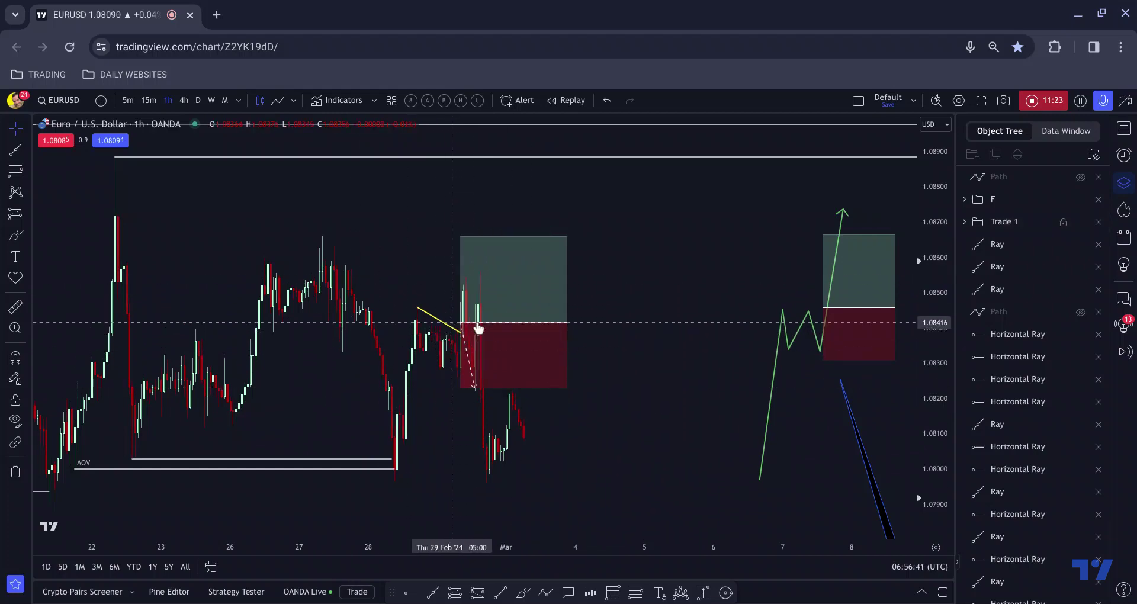
{"action": "scroll", "coordinate": [478, 328], "scroll_direction": "down", "scroll_amount": 2}
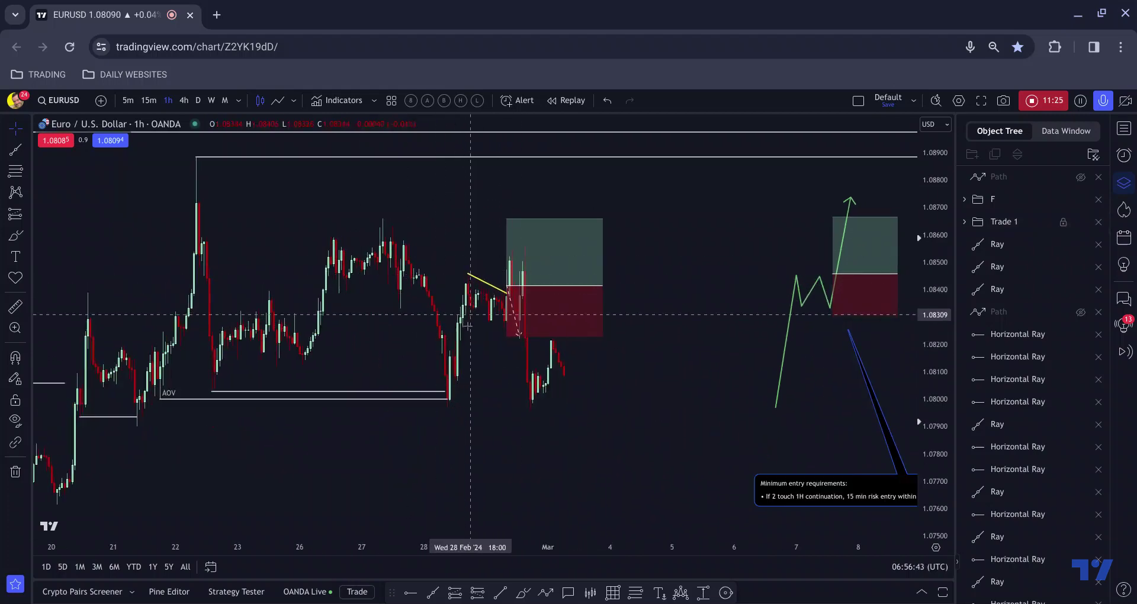
{"action": "scroll", "coordinate": [467, 326], "scroll_direction": "up", "scroll_amount": 3}
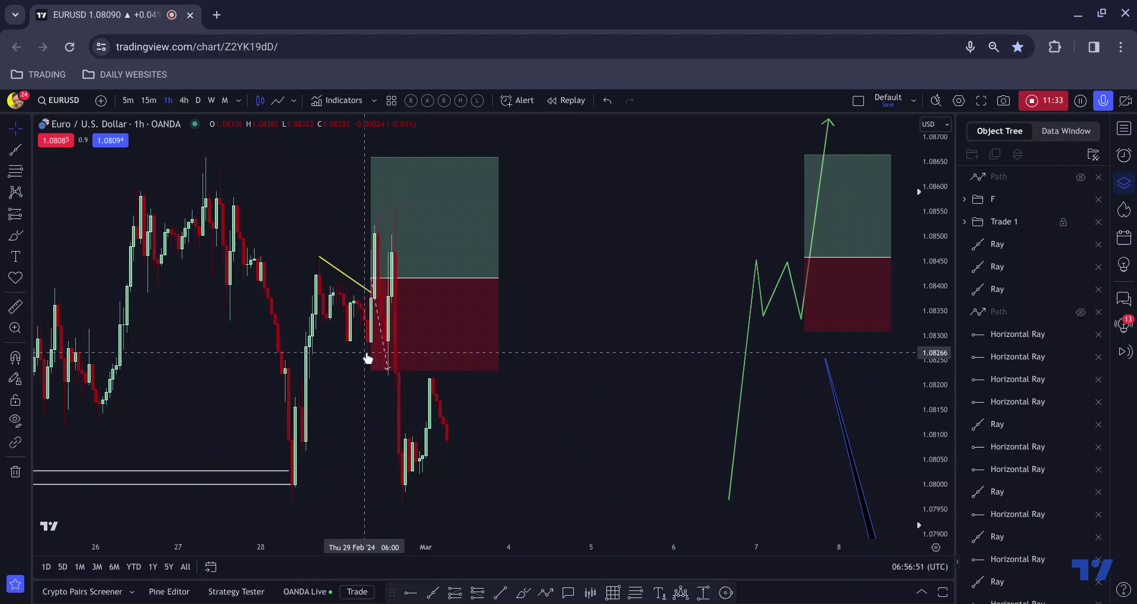
{"action": "left_click", "coordinate": [391, 377]}
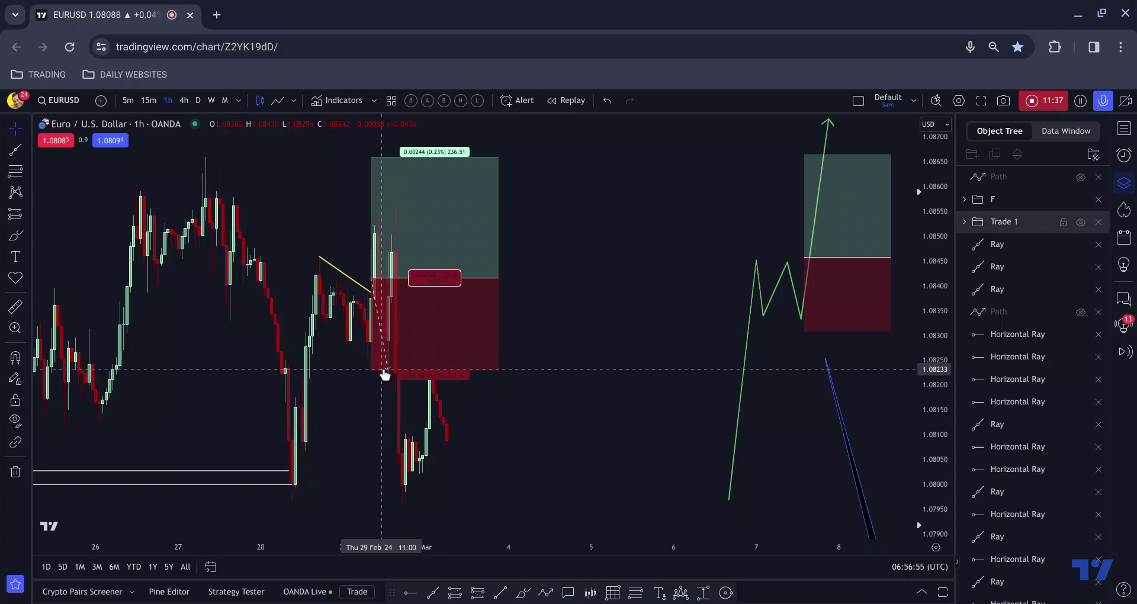
{"action": "left_click", "coordinate": [389, 377]}
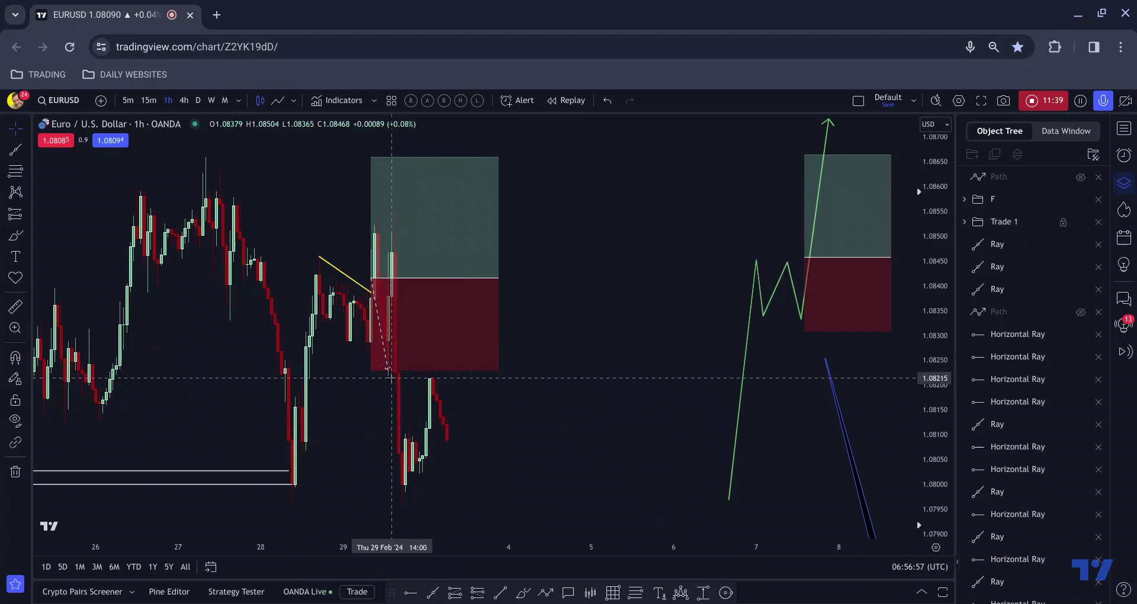
{"action": "left_click", "coordinate": [391, 372]}
{"action": "left_click", "coordinate": [391, 372]}
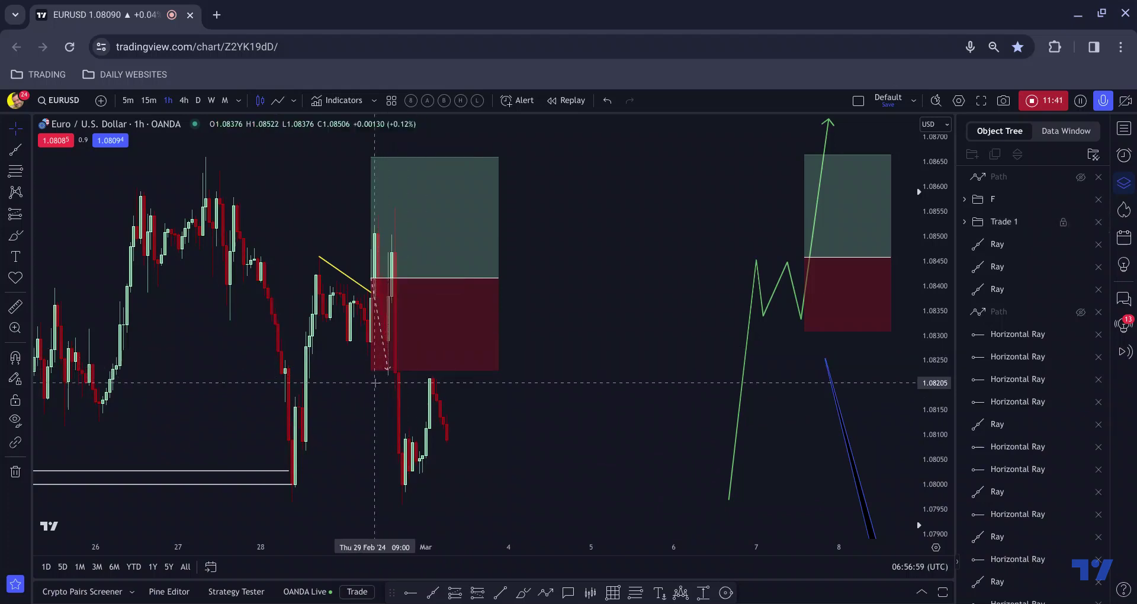
{"action": "left_click", "coordinate": [391, 373]}
{"action": "left_click", "coordinate": [391, 373]}
{"action": "scroll", "coordinate": [399, 350], "scroll_direction": "down", "scroll_amount": 3}
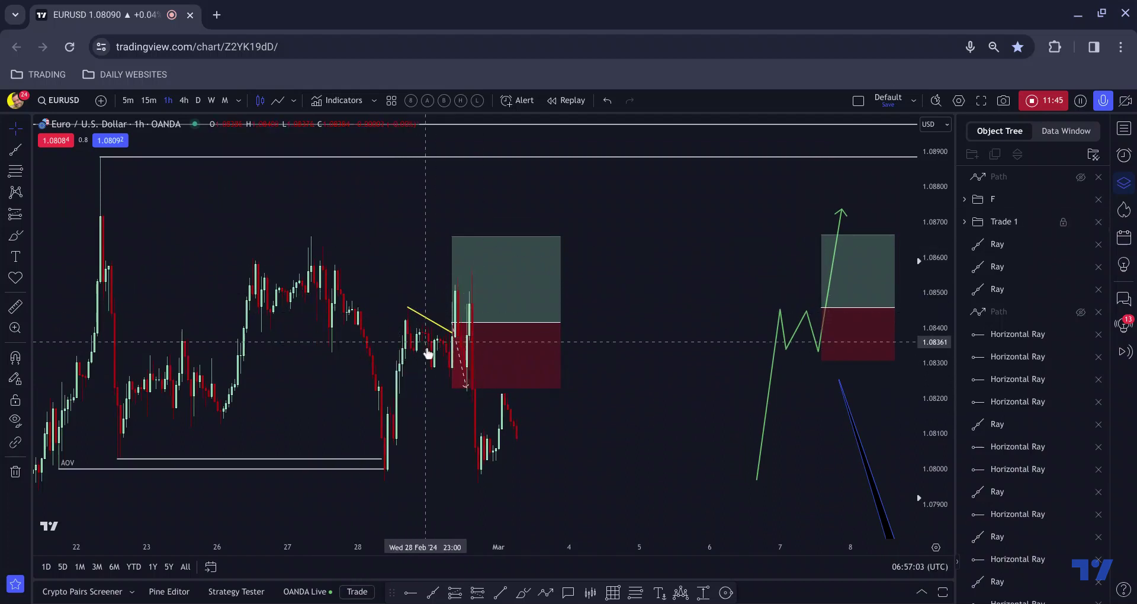
{"action": "left_click", "coordinate": [461, 371]}
{"action": "left_click", "coordinate": [452, 396]}
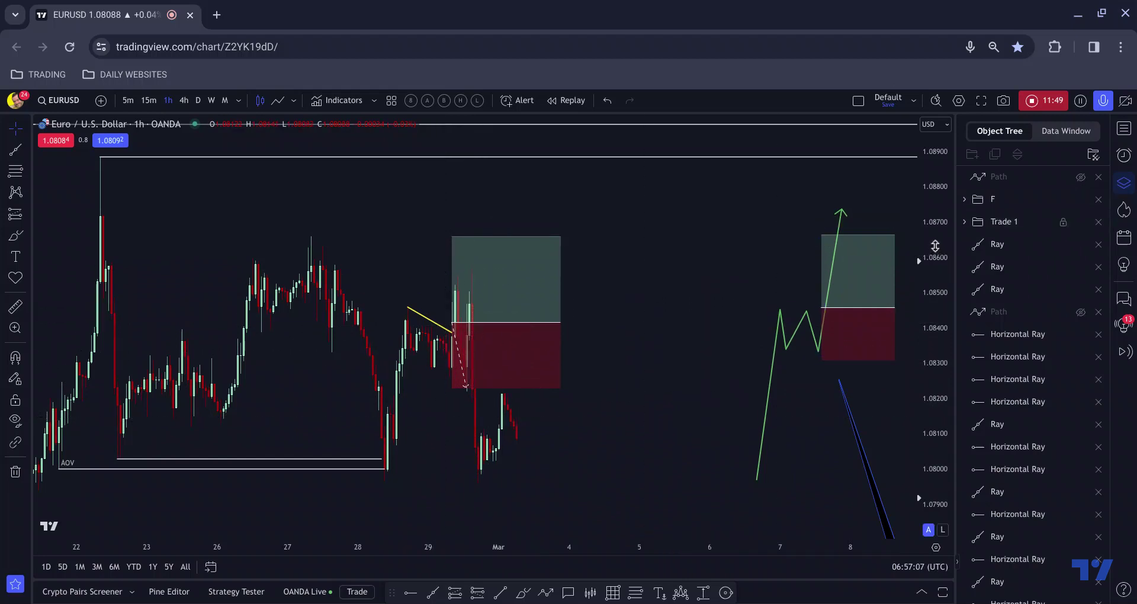
Step: Show the MAIN FOCUS watchlist and switch to the NZDUSD daily chart, with price history back to 2016 in view
{"action": "left_click", "coordinate": [1128, 134]}
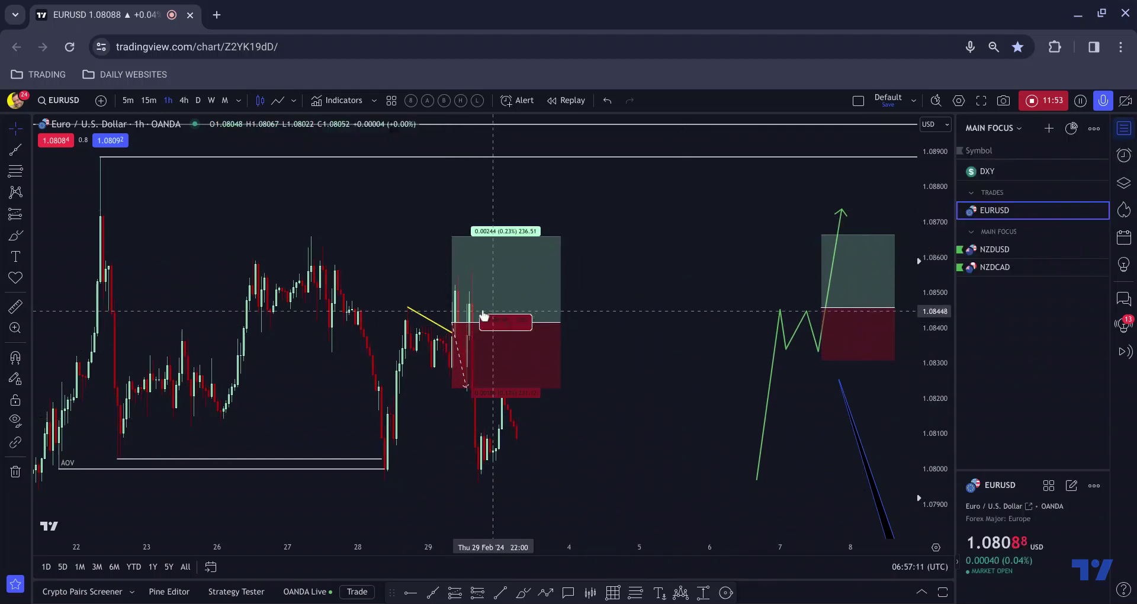
{"action": "scroll", "coordinate": [410, 274], "scroll_direction": "down", "scroll_amount": 3}
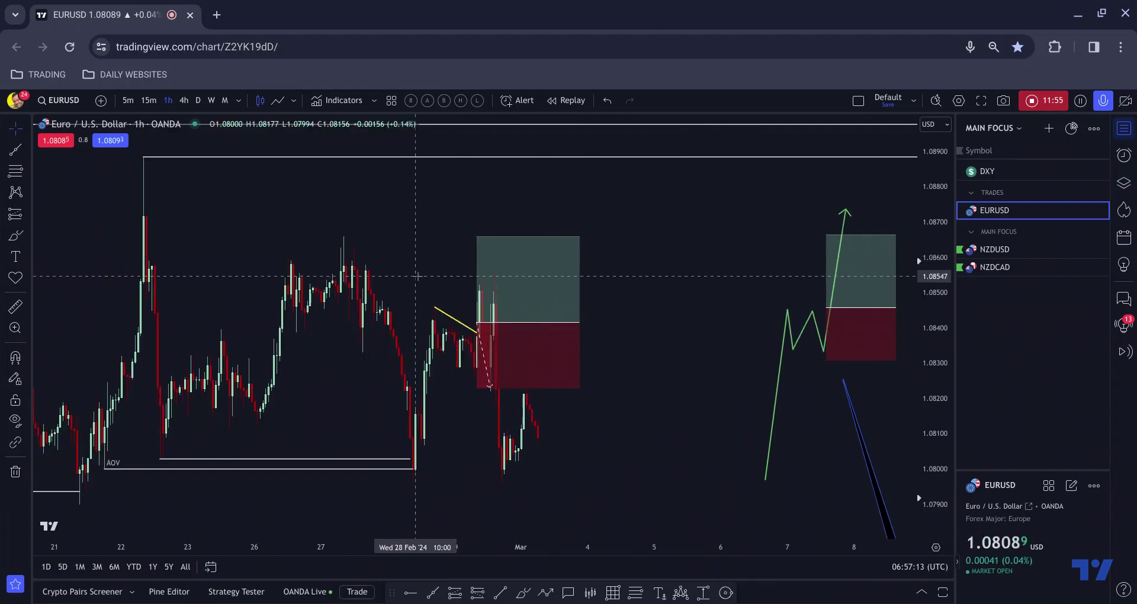
{"action": "scroll", "coordinate": [597, 268], "scroll_direction": "up", "scroll_amount": 1}
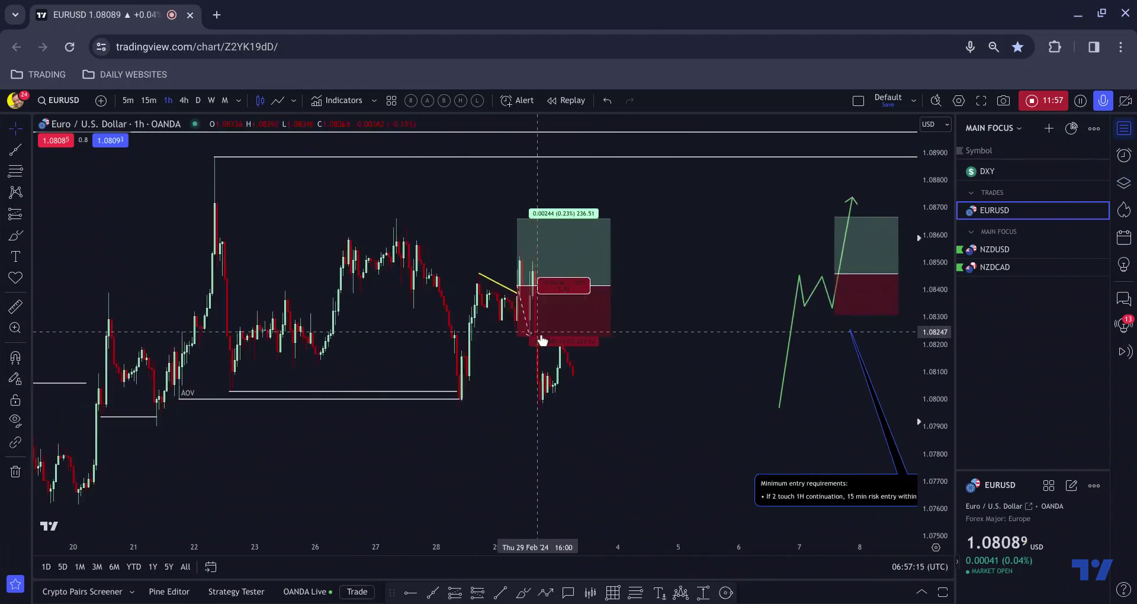
{"action": "scroll", "coordinate": [533, 332], "scroll_direction": "up", "scroll_amount": 2}
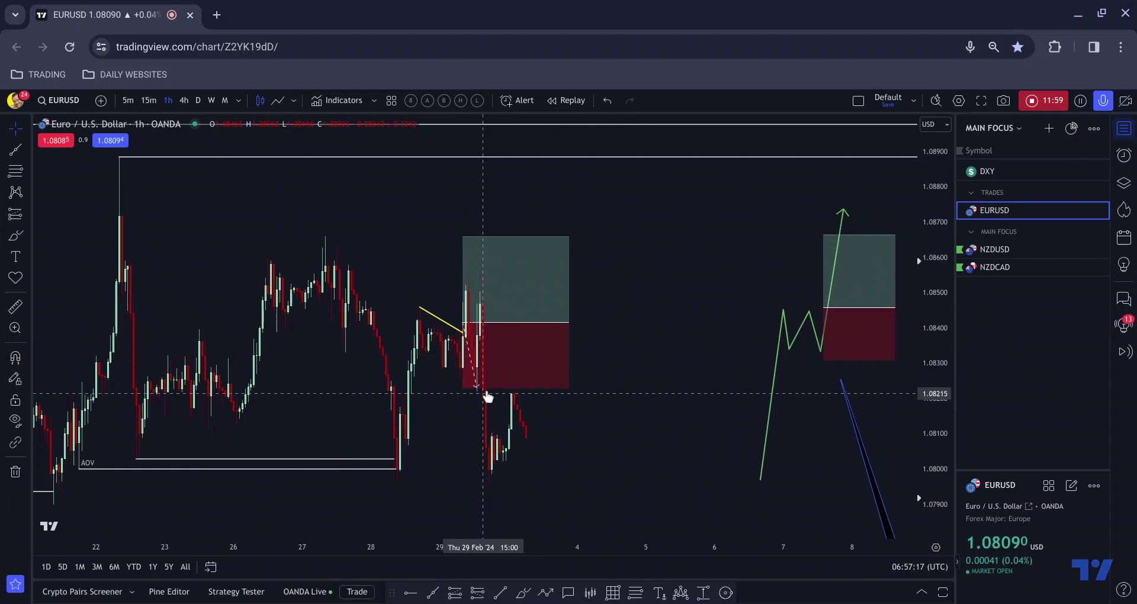
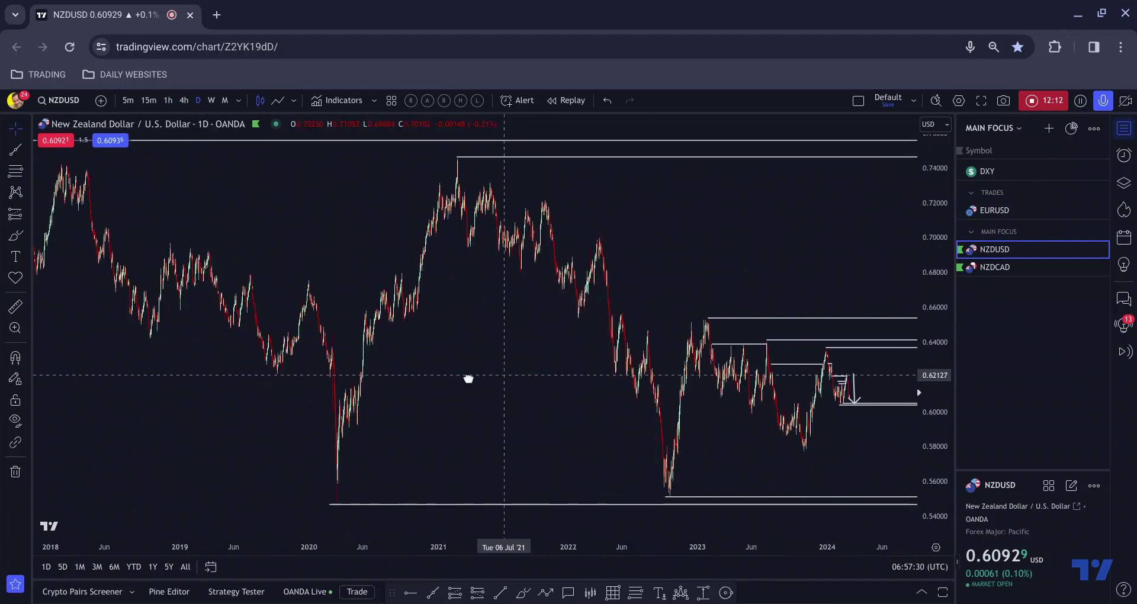
{"action": "scroll", "coordinate": [414, 391], "scroll_direction": "right", "scroll_amount": 3}
{"action": "scroll", "coordinate": [370, 410], "scroll_direction": "down", "scroll_amount": 5}
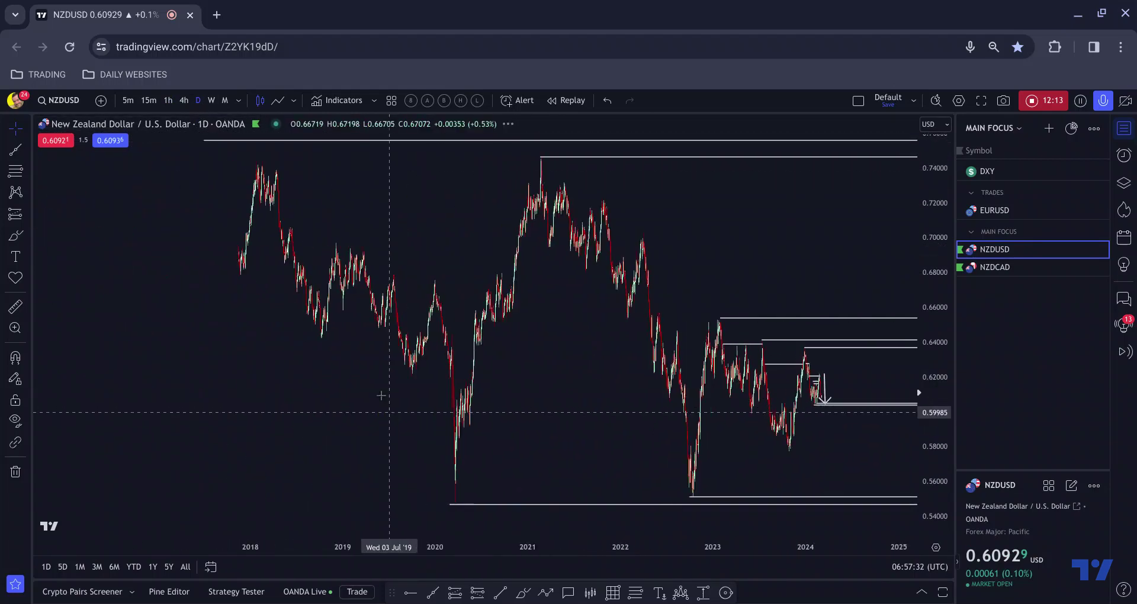
{"action": "scroll", "coordinate": [401, 356], "scroll_direction": "up", "scroll_amount": 1}
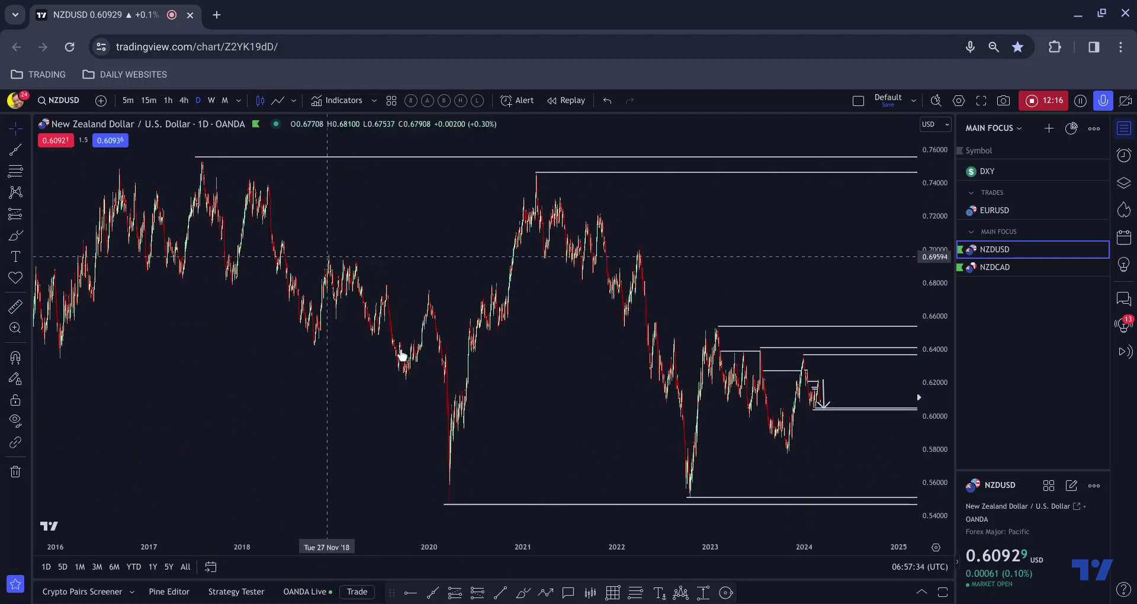
Step: Measure the NZDUSD daily range with a Fibonacci retracement from 0.55037 up to 0.74612, and delete it again
{"action": "left_click", "coordinate": [635, 590]}
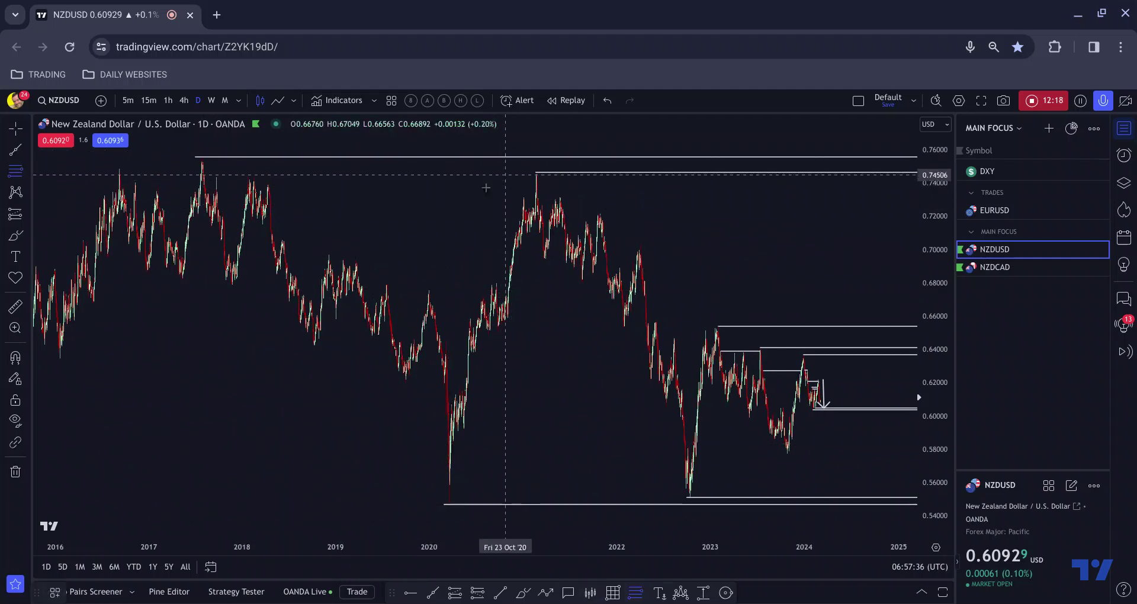
{"action": "left_click", "coordinate": [435, 498]}
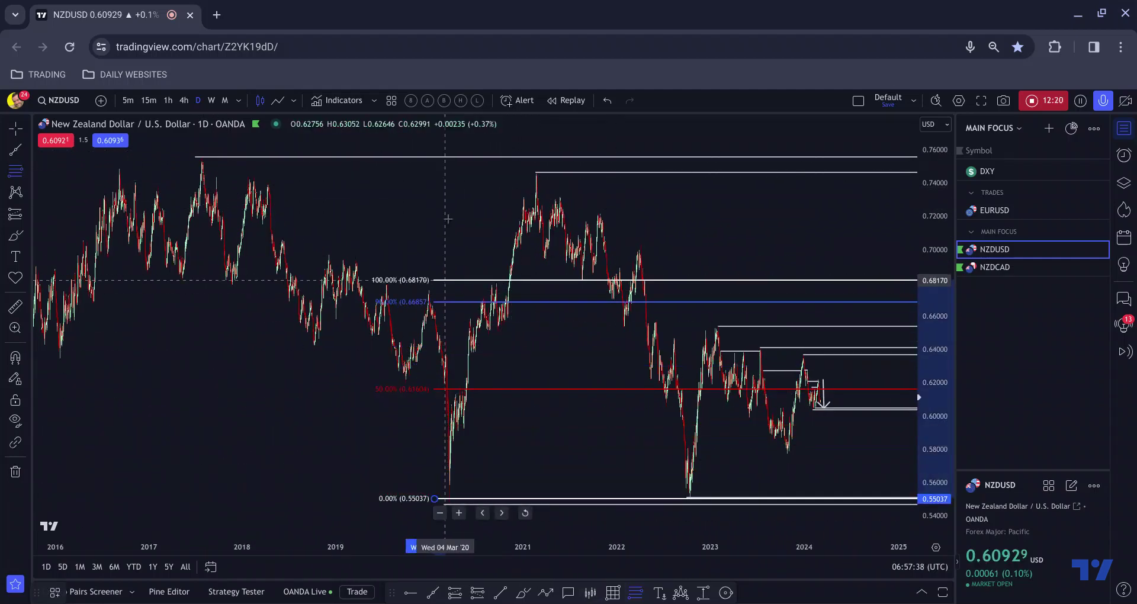
{"action": "left_click", "coordinate": [453, 172]}
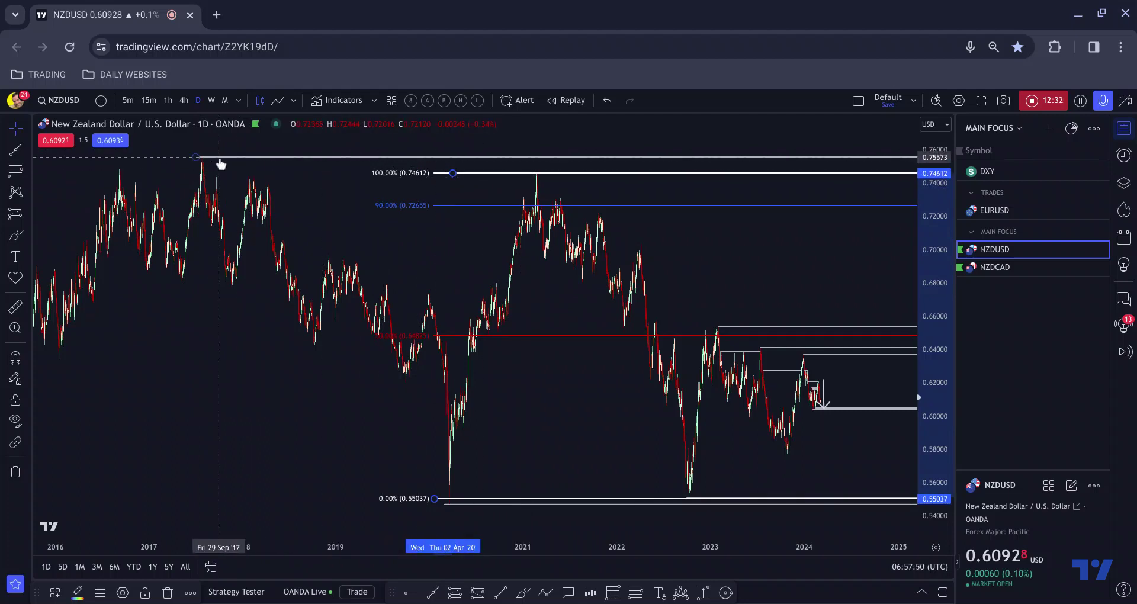
{"action": "scroll", "coordinate": [806, 332], "scroll_direction": "up", "scroll_amount": 1}
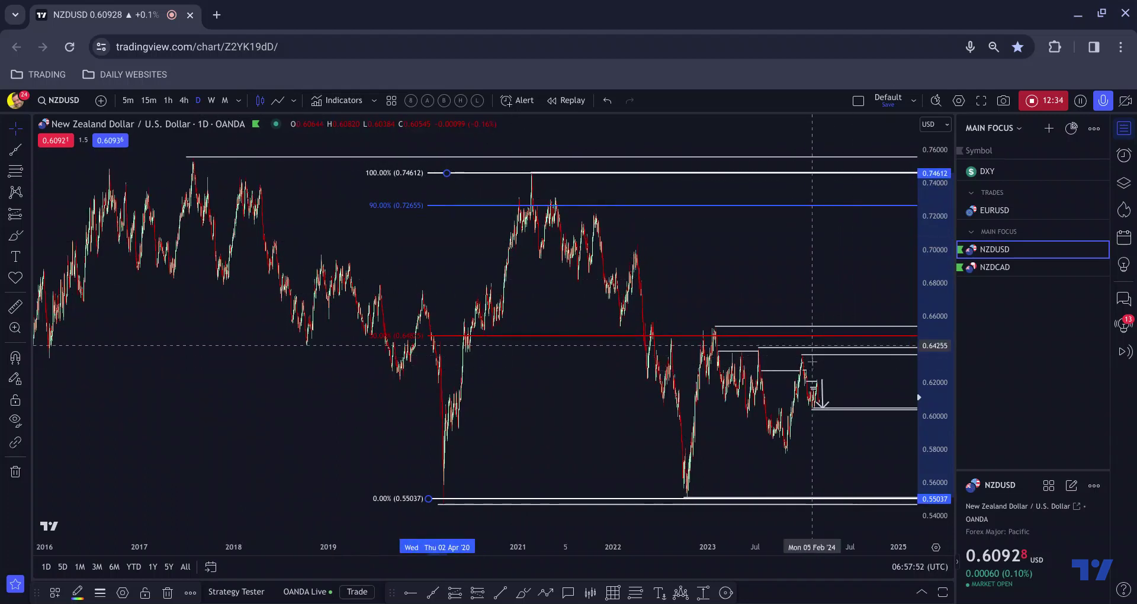
{"action": "scroll", "coordinate": [827, 400], "scroll_direction": "up", "scroll_amount": 1}
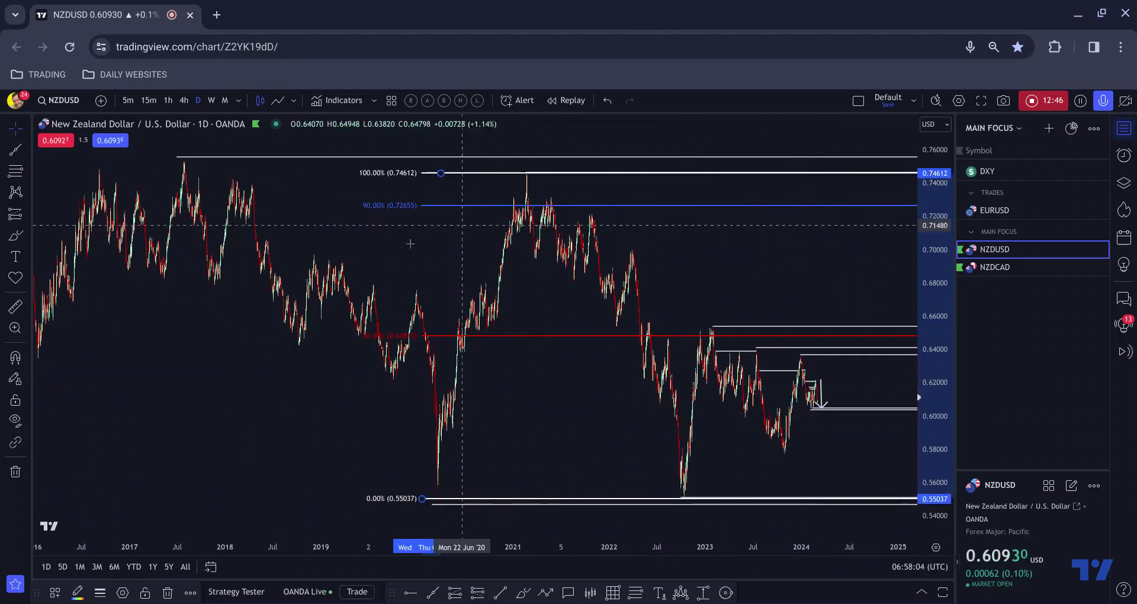
{"action": "key", "text": "Delete"}
Step: Brush small green left-pointing arrows at the August 2022, December 2022 and early 2023 swing highs on the NZDUSD daily chart
{"action": "scroll", "coordinate": [381, 264], "scroll_direction": "up", "scroll_amount": 5}
{"action": "scroll", "coordinate": [441, 276], "scroll_direction": "up", "scroll_amount": 3}
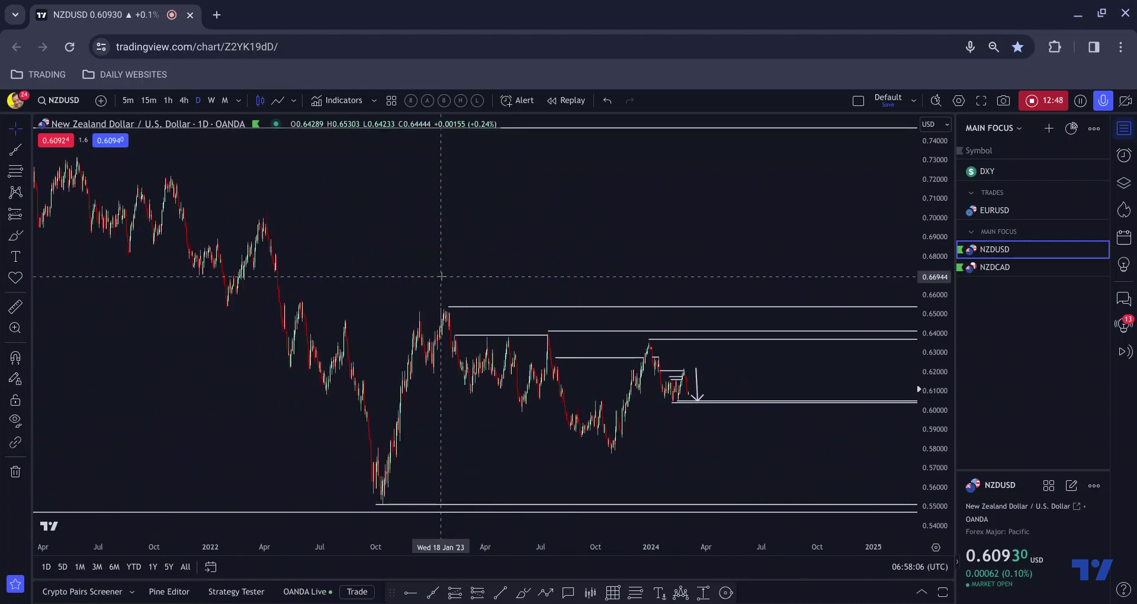
{"action": "left_click_drag", "start_coordinate": [172, 441], "coordinate": [167, 451]}
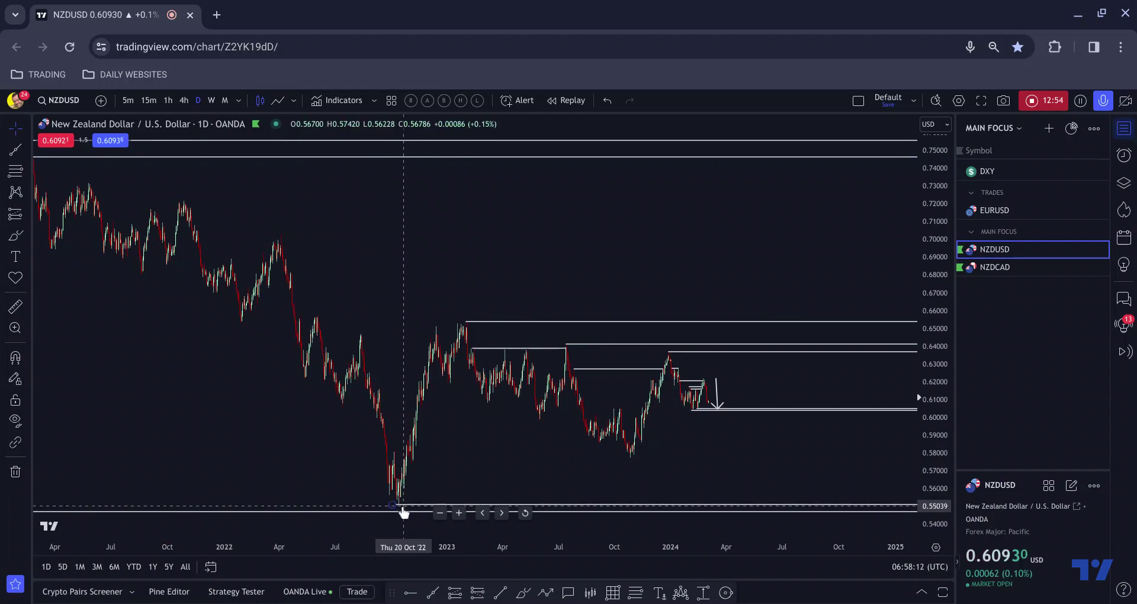
{"action": "left_click", "coordinate": [522, 590]}
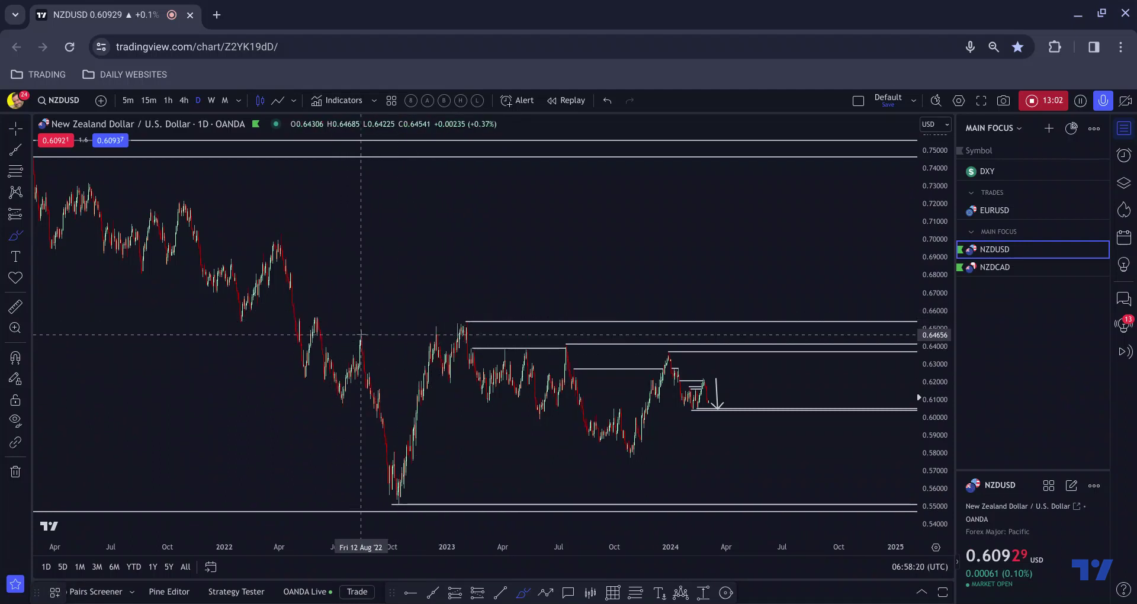
{"action": "left_click_drag", "start_coordinate": [365, 335], "coordinate": [360, 331]}
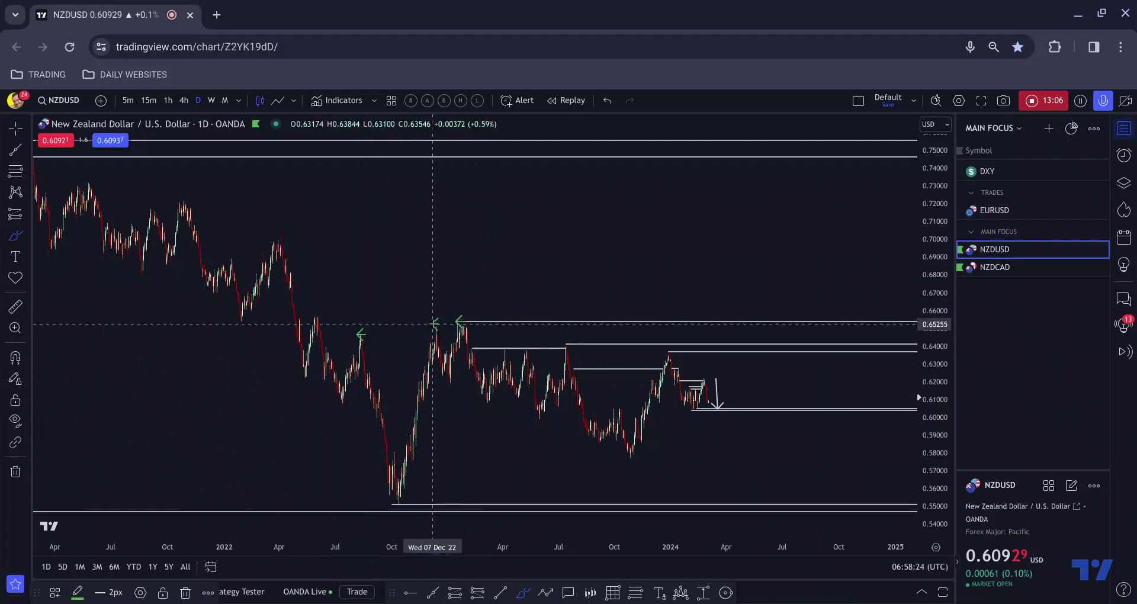
{"action": "left_click_drag", "start_coordinate": [460, 340], "coordinate": [455, 344]}
Step: Undo the brush arrows at the 2022 and early 2023 swing highs
{"action": "key", "text": "ctrl+z"}
{"action": "key", "text": "ctrl+z"}
{"action": "key", "text": "ctrl+z"}
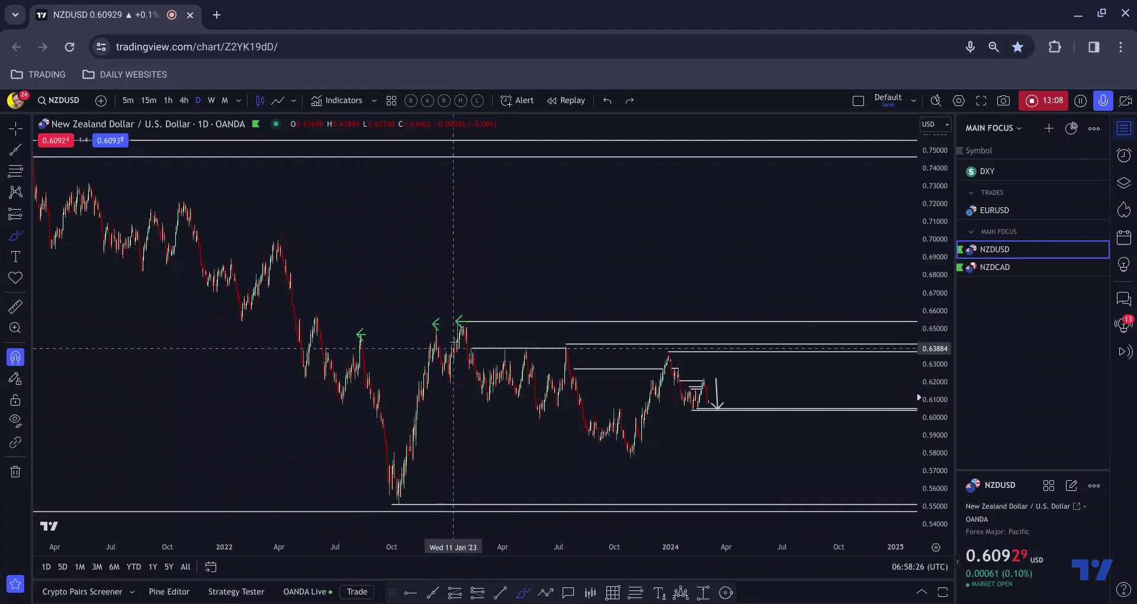
Step: Brush green arrows on the July 2023 drop, along the level at about 0.627, and down from the January 2024 high
{"action": "scroll", "coordinate": [408, 338], "scroll_direction": "up", "scroll_amount": 3}
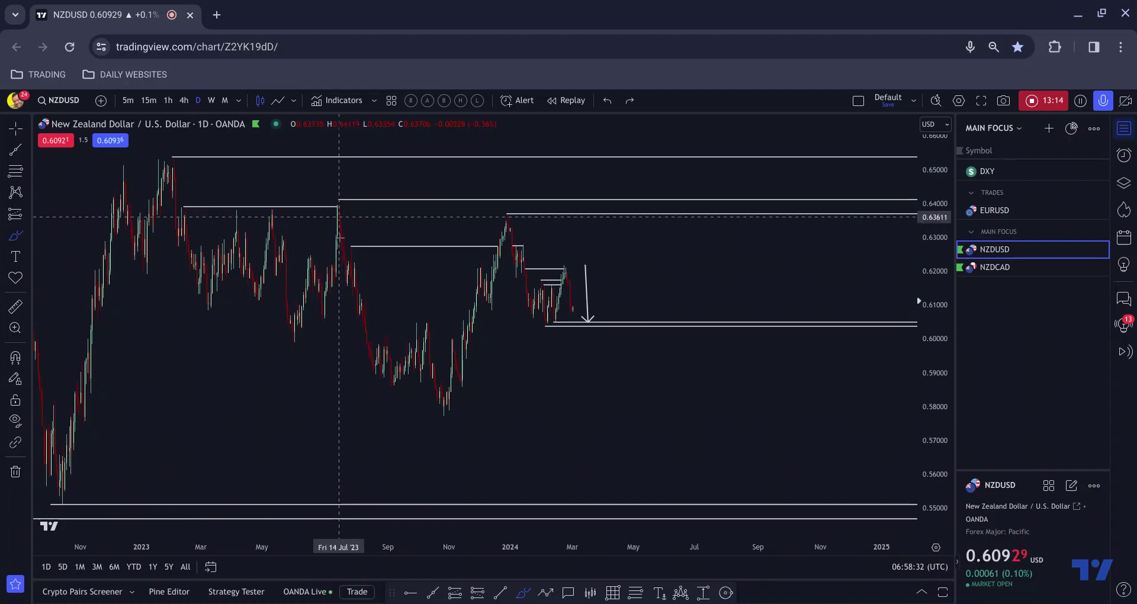
{"action": "scroll", "coordinate": [322, 261], "scroll_direction": "up", "scroll_amount": 2}
{"action": "scroll", "coordinate": [322, 261], "scroll_direction": "up", "scroll_amount": 1}
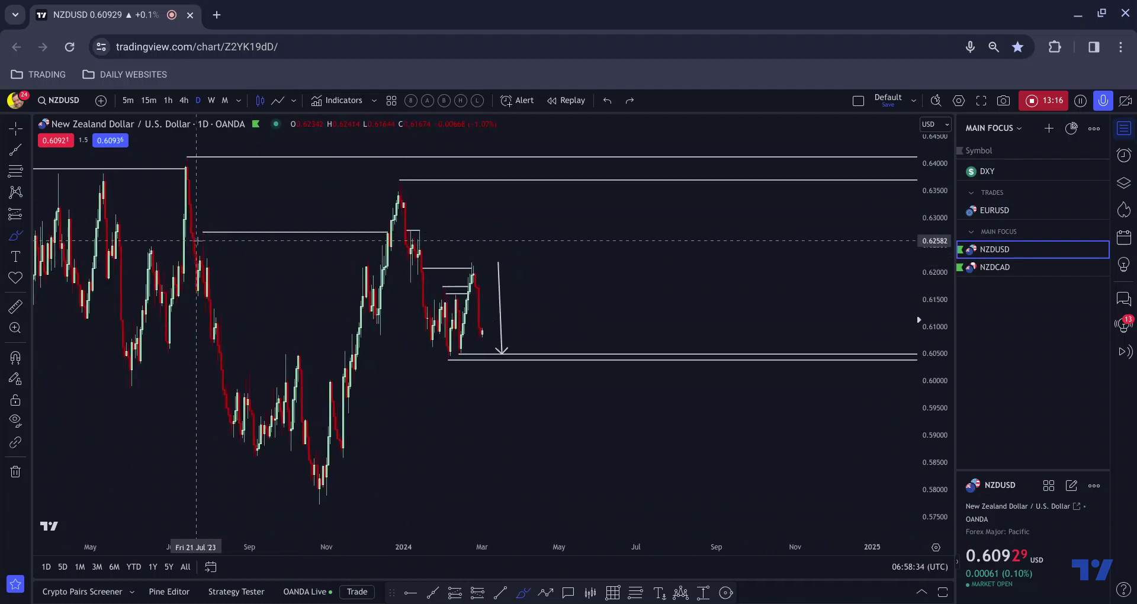
{"action": "left_click_drag", "start_coordinate": [221, 269], "coordinate": [193, 271]}
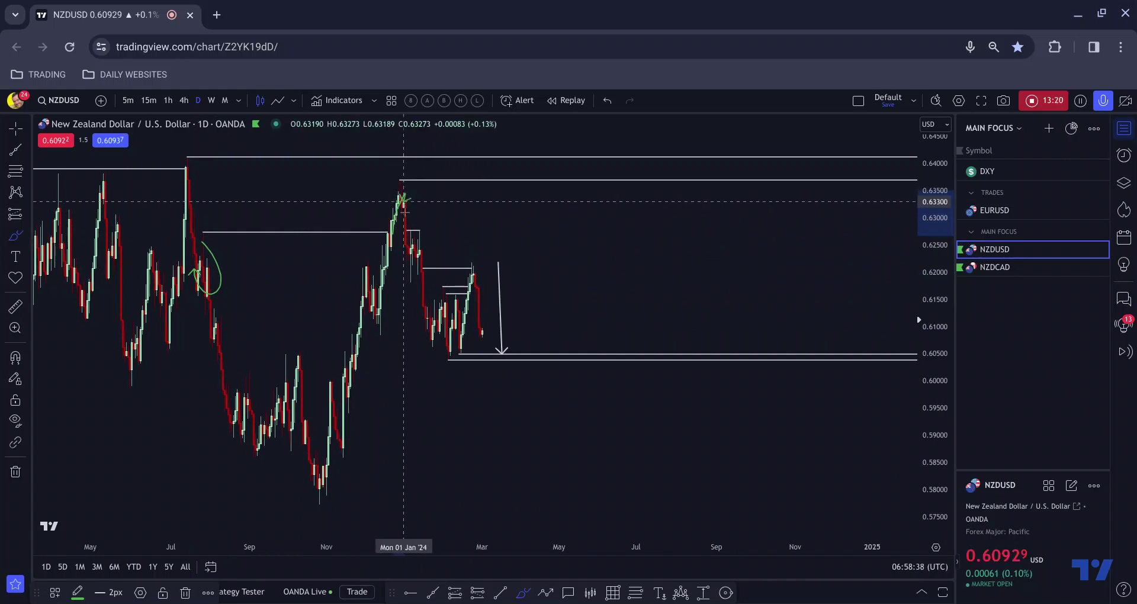
{"action": "mouse_move", "coordinate": [403, 202]}
{"action": "left_mouse_down"}
{"action": "mouse_move", "coordinate": [403, 247]}
{"action": "mouse_move", "coordinate": [420, 244]}
{"action": "left_mouse_up"}
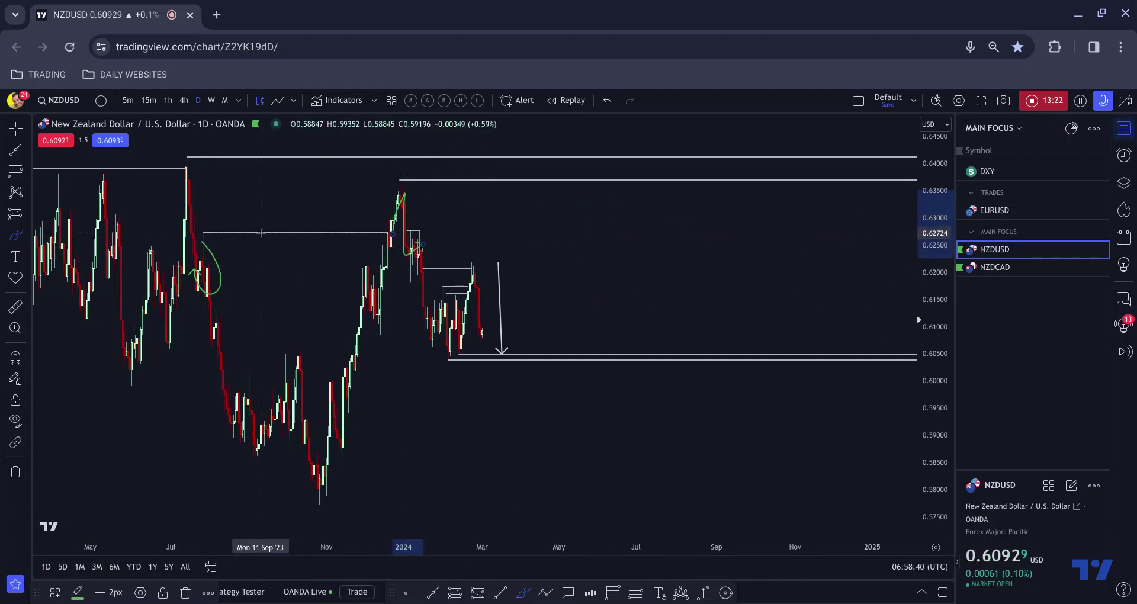
{"action": "left_click_drag", "start_coordinate": [255, 233], "coordinate": [204, 236]}
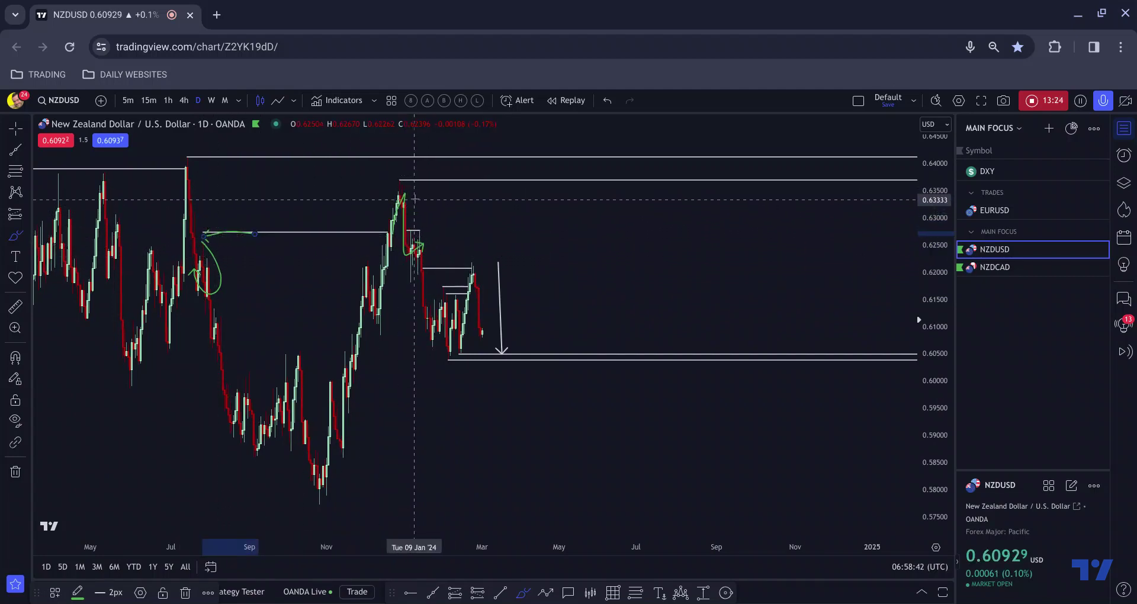
{"action": "left_click_drag", "start_coordinate": [410, 193], "coordinate": [405, 244]}
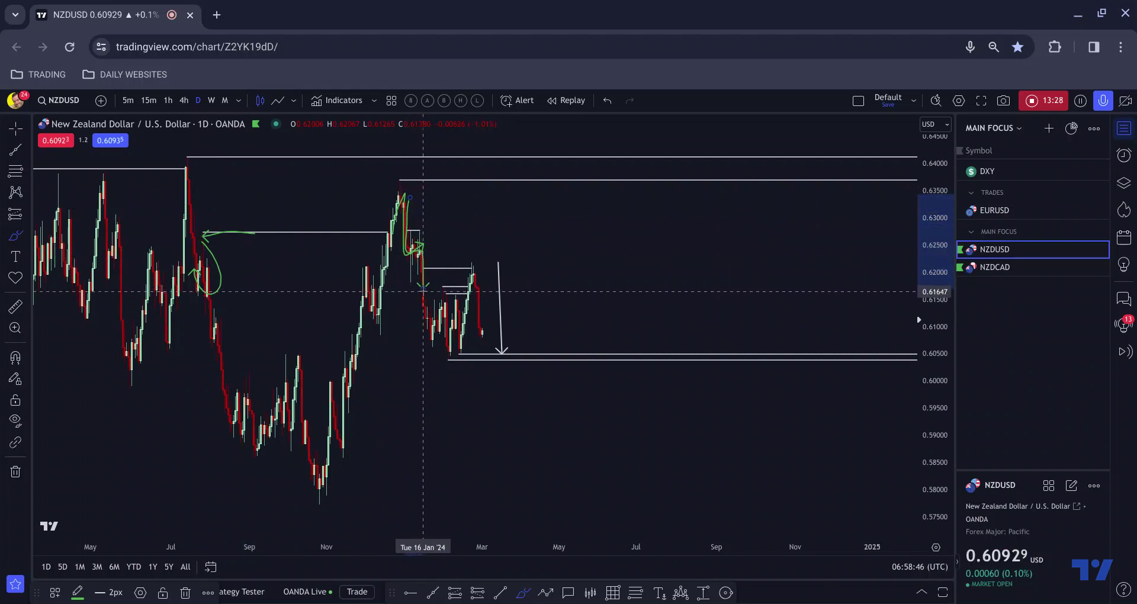
Step: Undo the brush marks around the July 2023 drop and the January 2024 high
{"action": "key", "text": "ctrl+z"}
{"action": "key", "text": "ctrl+z"}
{"action": "key", "text": "ctrl+z"}
{"action": "key", "text": "ctrl+z"}
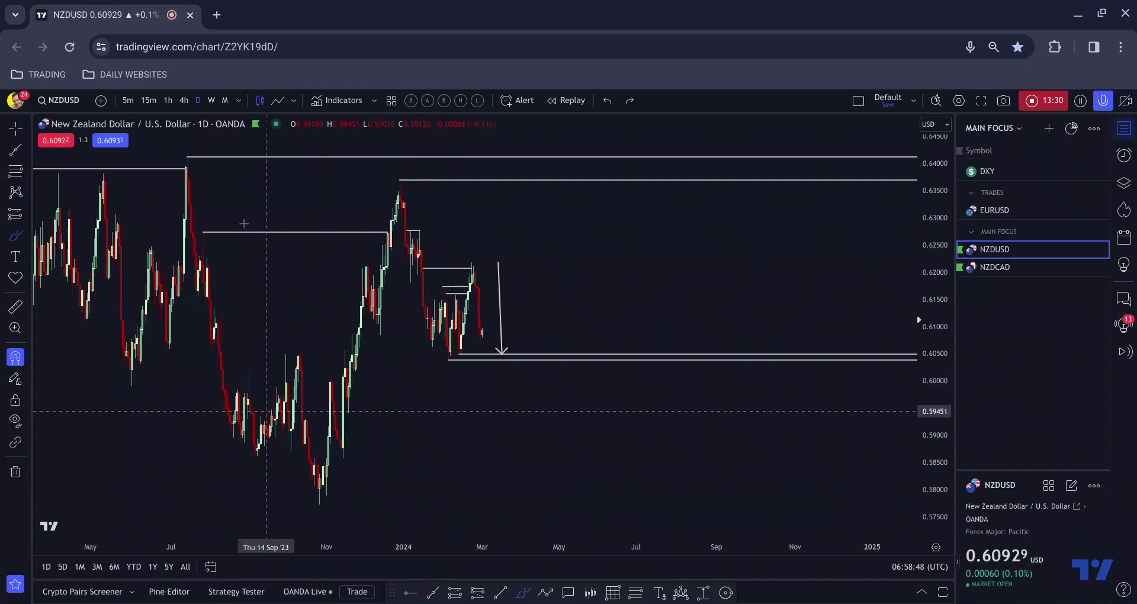
Step: Switch NZDUSD to the 4-hour timeframe and brush green arrows at the structure levels near 0.621 and 0.617
{"action": "left_click", "coordinate": [185, 100]}
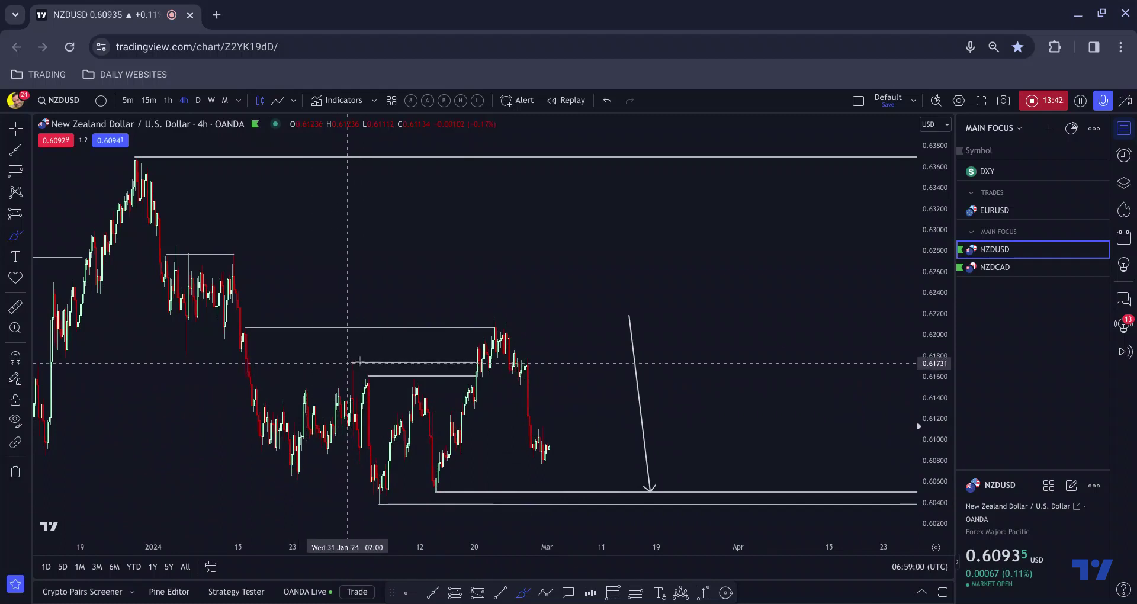
{"action": "left_click", "coordinate": [495, 328]}
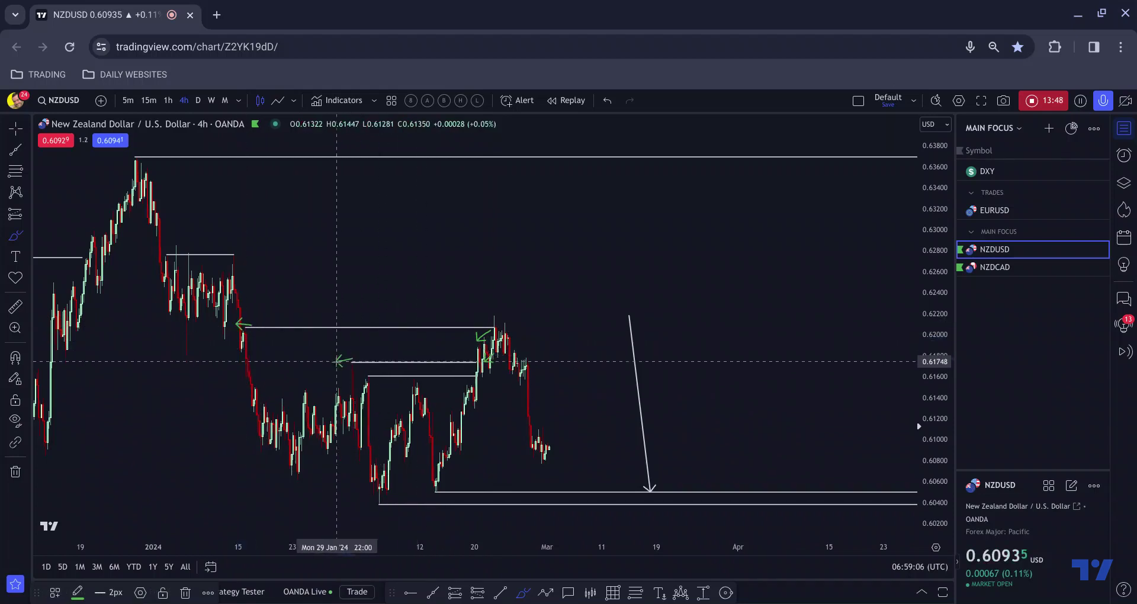
{"action": "left_click_drag", "start_coordinate": [352, 360], "coordinate": [335, 361]}
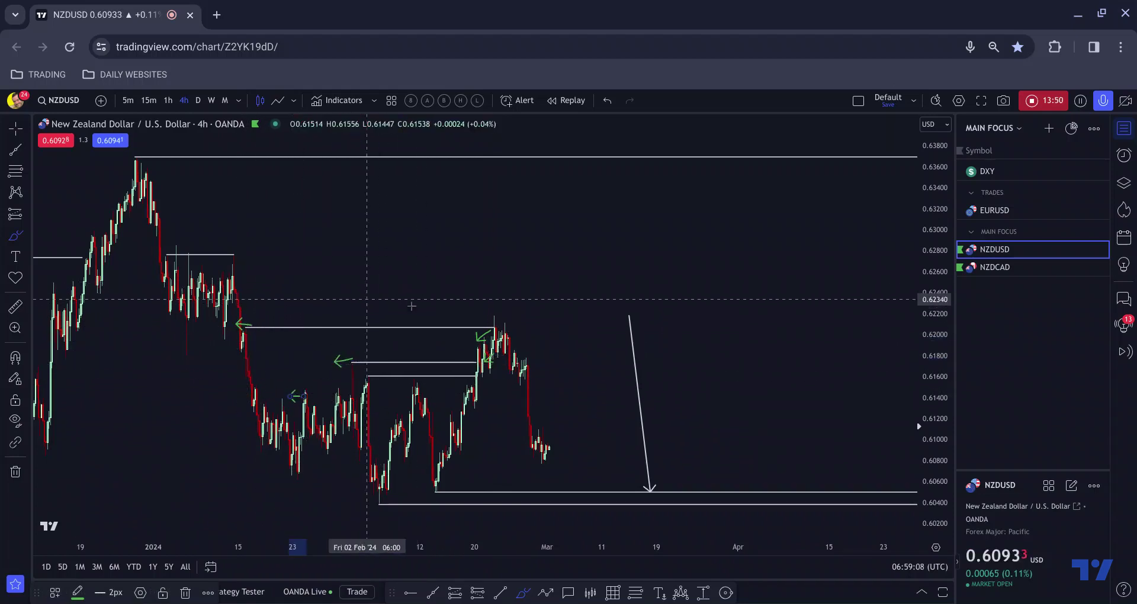
{"action": "left_click", "coordinate": [479, 326]}
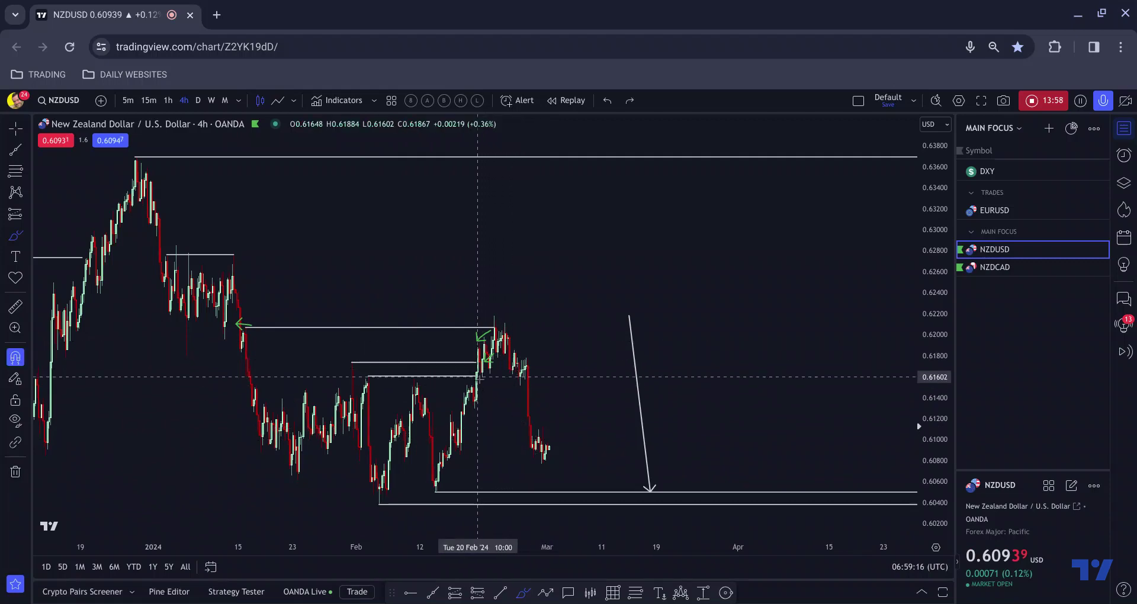
Step: Undo the green brush arrows around the January and February structure levels on the 4-hour chart
{"action": "key", "text": "ctrl+z"}
{"action": "scroll", "coordinate": [482, 314], "scroll_direction": "down", "scroll_amount": 3}
{"action": "scroll", "coordinate": [482, 313], "scroll_direction": "up", "scroll_amount": 1}
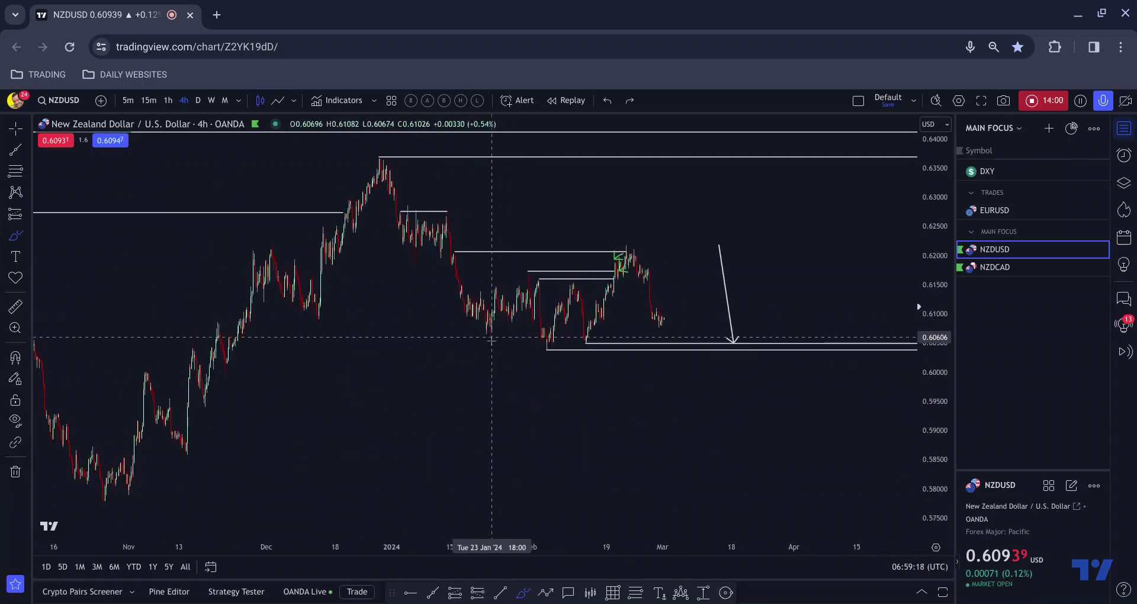
{"action": "scroll", "coordinate": [491, 340], "scroll_direction": "up", "scroll_amount": 2}
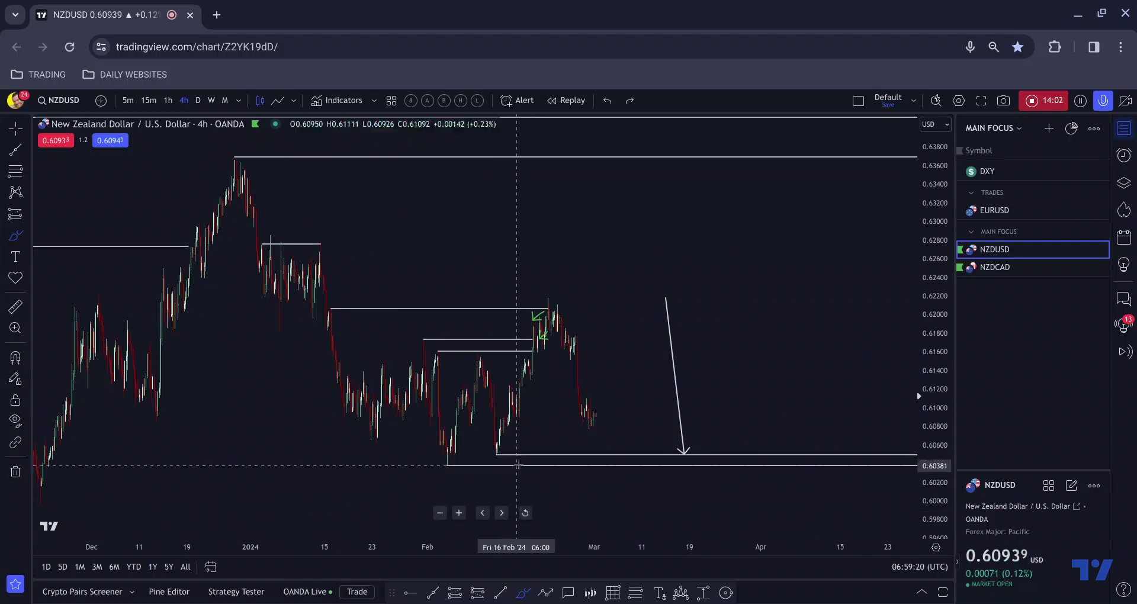
{"action": "key", "text": "ctrl"}
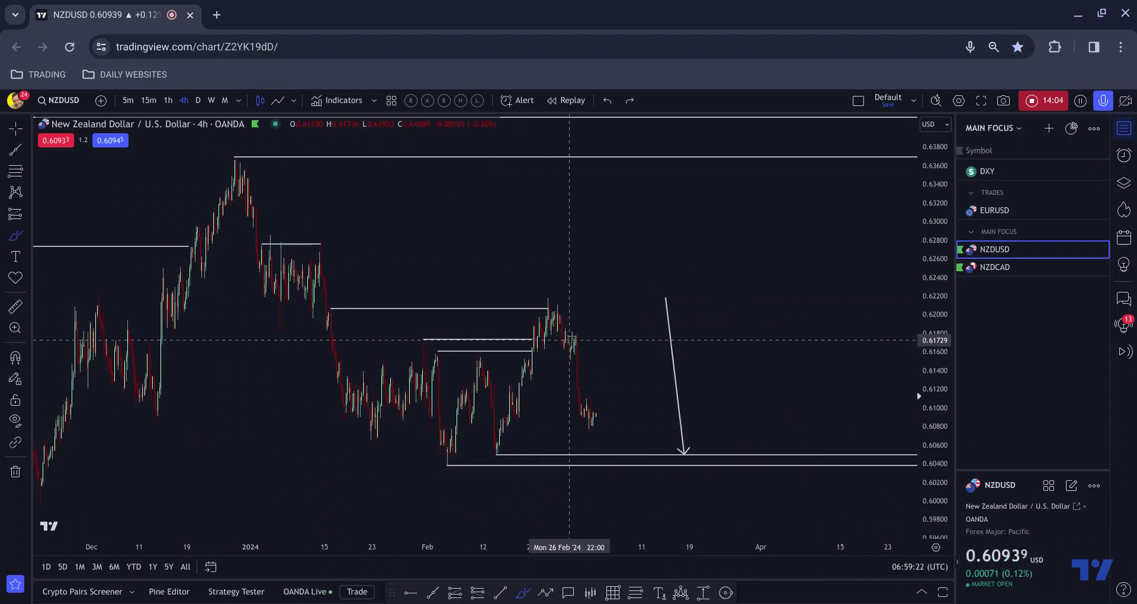
Step: Brush green arrows from the late-February drop to the two February lows, and project a rally up to about 0.641
{"action": "mouse_move", "coordinate": [570, 336]}
{"action": "left_mouse_down"}
{"action": "mouse_move", "coordinate": [570, 415]}
{"action": "mouse_move", "coordinate": [595, 409]}
{"action": "mouse_move", "coordinate": [601, 433]}
{"action": "left_mouse_up"}
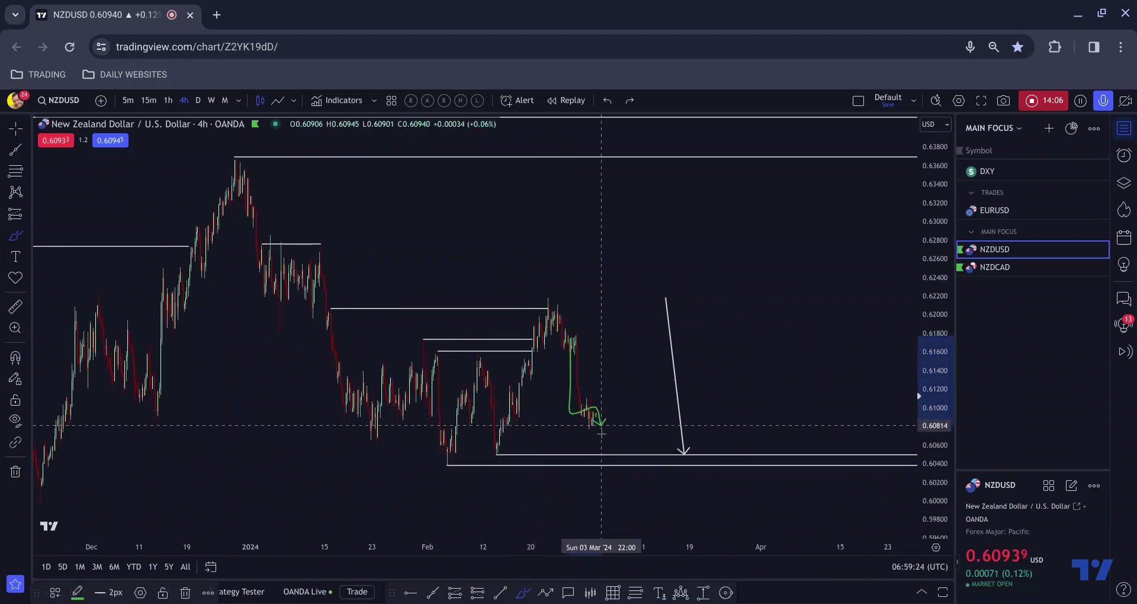
{"action": "left_click_drag", "start_coordinate": [456, 463], "coordinate": [436, 461]}
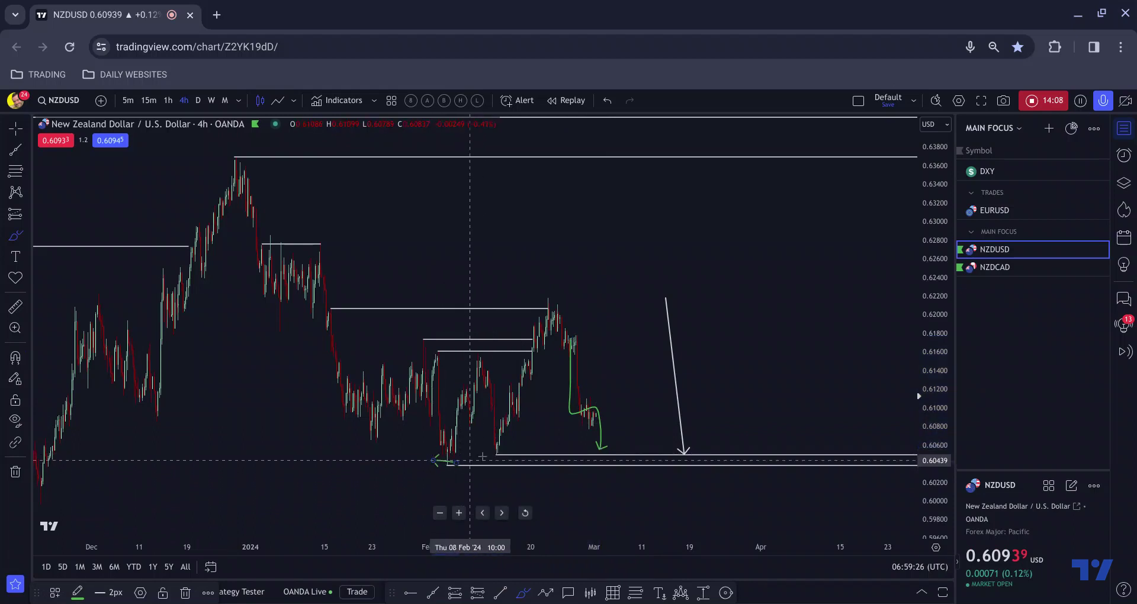
{"action": "scroll", "coordinate": [702, 373], "scroll_direction": "down", "scroll_amount": 5}
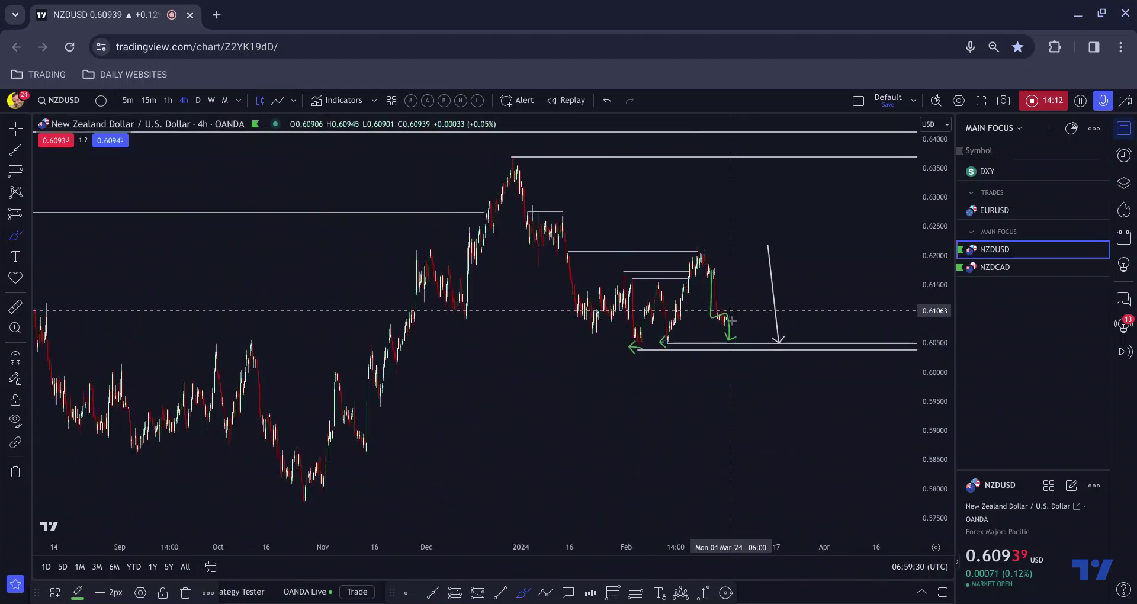
{"action": "mouse_move", "coordinate": [730, 310]}
{"action": "left_mouse_down"}
{"action": "mouse_move", "coordinate": [734, 348]}
{"action": "mouse_move", "coordinate": [795, 137]}
{"action": "left_mouse_up"}
{"action": "scroll", "coordinate": [789, 185], "scroll_direction": "down", "scroll_amount": 5}
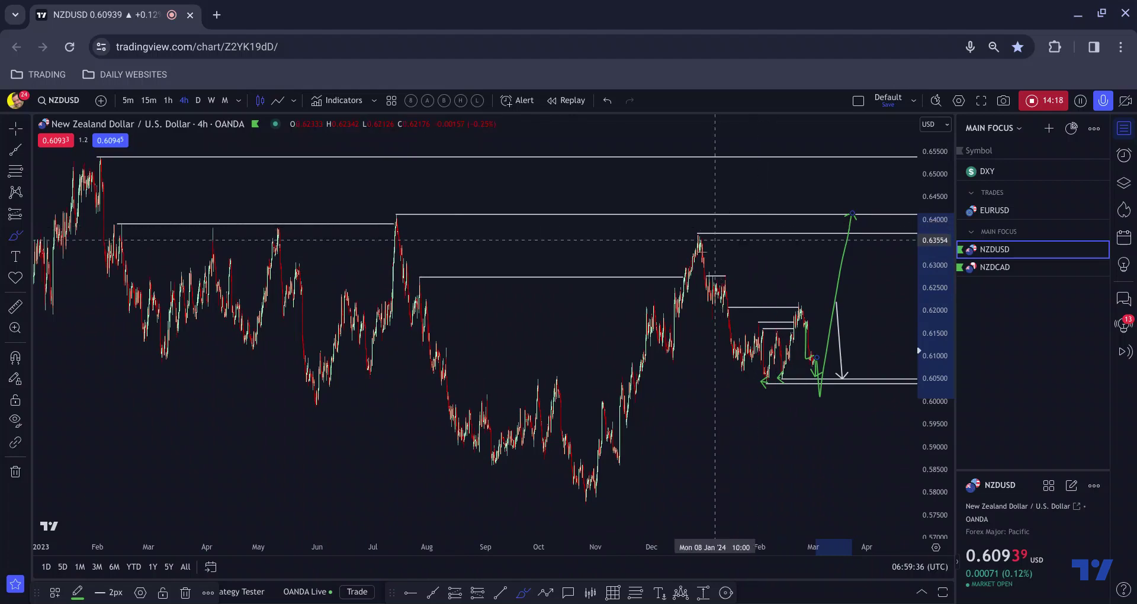
Step: Brush green channel curves around the January to March pullback and a trend curve from the November low up to about 0.639
{"action": "scroll", "coordinate": [616, 332], "scroll_direction": "up", "scroll_amount": 3}
{"action": "left_click_drag", "start_coordinate": [602, 326], "coordinate": [790, 378]}
{"action": "mouse_move", "coordinate": [620, 172]}
{"action": "left_mouse_down"}
{"action": "mouse_move", "coordinate": [681, 220]}
{"action": "mouse_move", "coordinate": [808, 284]}
{"action": "left_mouse_up"}
{"action": "mouse_move", "coordinate": [710, 355]}
{"action": "left_mouse_down"}
{"action": "mouse_move", "coordinate": [718, 300]}
{"action": "mouse_move", "coordinate": [733, 348]}
{"action": "mouse_move", "coordinate": [760, 270]}
{"action": "left_mouse_up"}
{"action": "mouse_move", "coordinate": [504, 463]}
{"action": "left_mouse_down"}
{"action": "mouse_move", "coordinate": [601, 232]}
{"action": "mouse_move", "coordinate": [797, 330]}
{"action": "mouse_move", "coordinate": [839, 168]}
{"action": "left_mouse_up"}
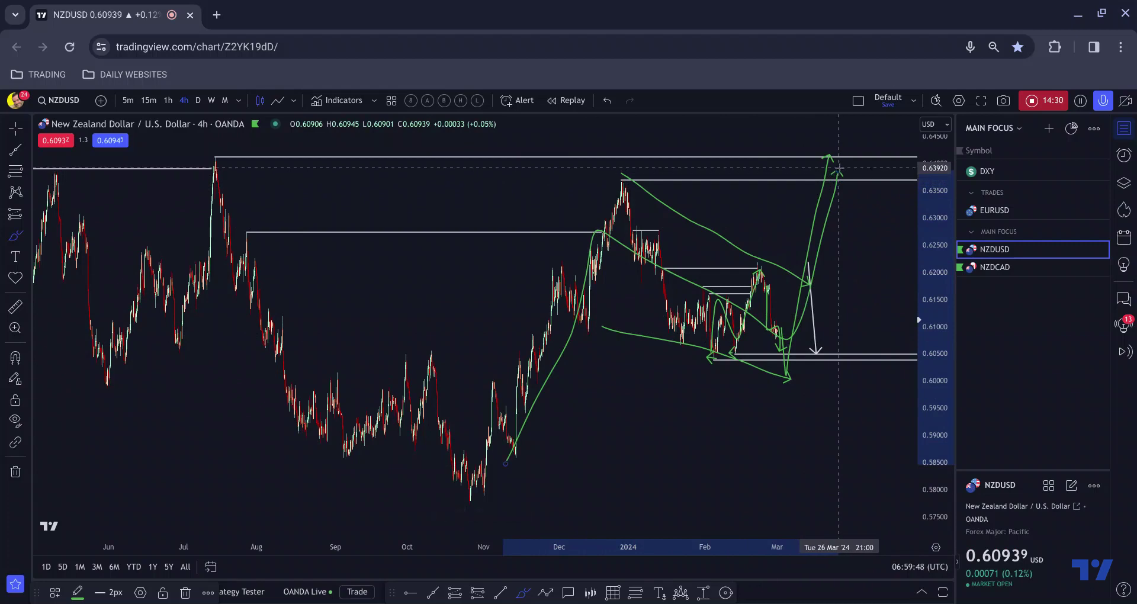
Step: Undo all the green channel curves, projections and arrows on the 4-hour chart
{"action": "key", "text": "ctrl+z"}
{"action": "key", "text": "ctrl+z"}
{"action": "key", "text": "ctrl+z"}
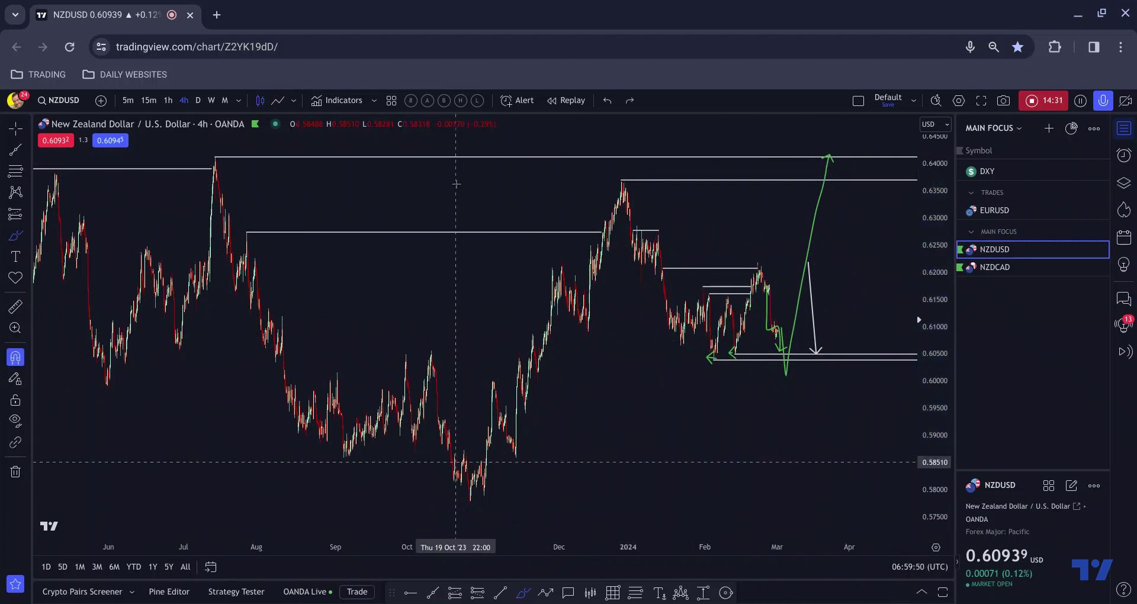
{"action": "key", "text": "ctrl+z"}
{"action": "key", "text": "ctrl+z"}
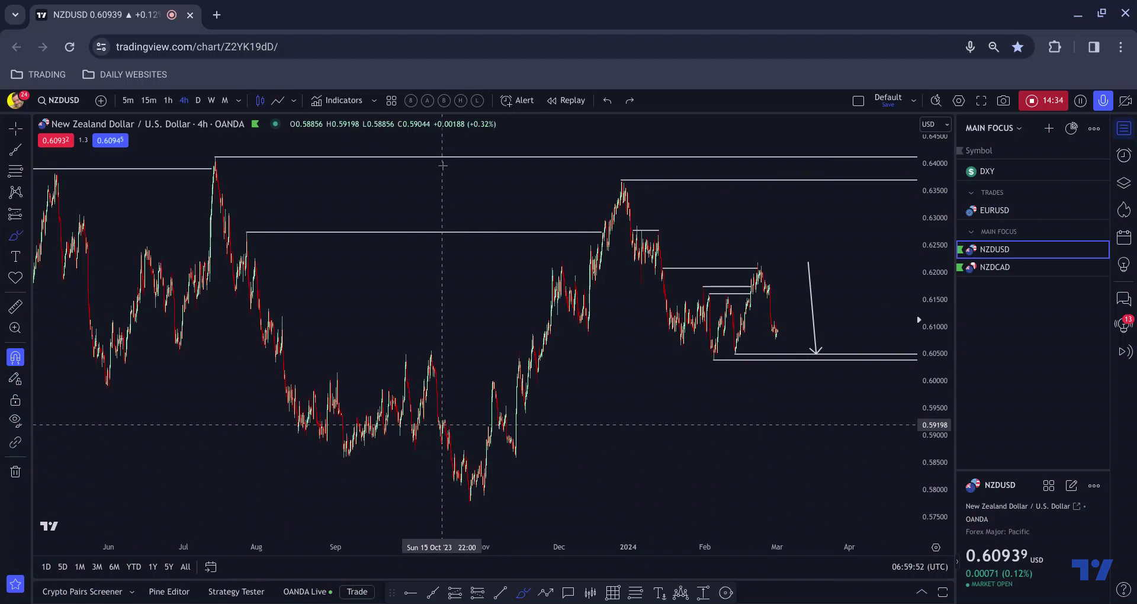
Step: Switch NZDUSD to the 1-hour timeframe and unhide the F drawing group in the object tree
{"action": "scroll", "coordinate": [442, 165], "scroll_direction": "up", "scroll_amount": 6}
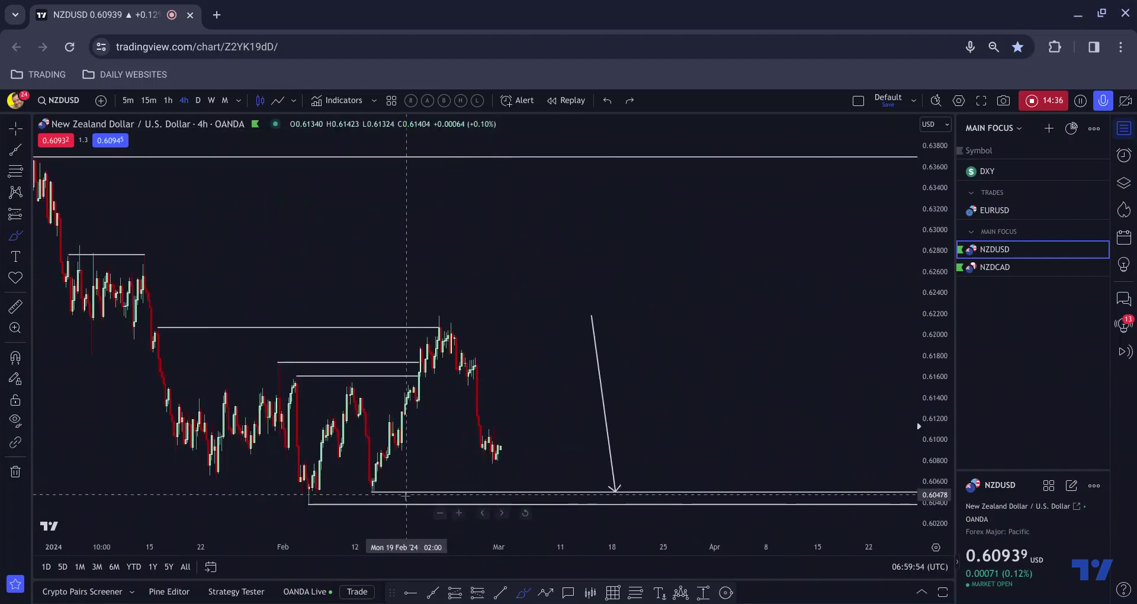
{"action": "left_click", "coordinate": [168, 100]}
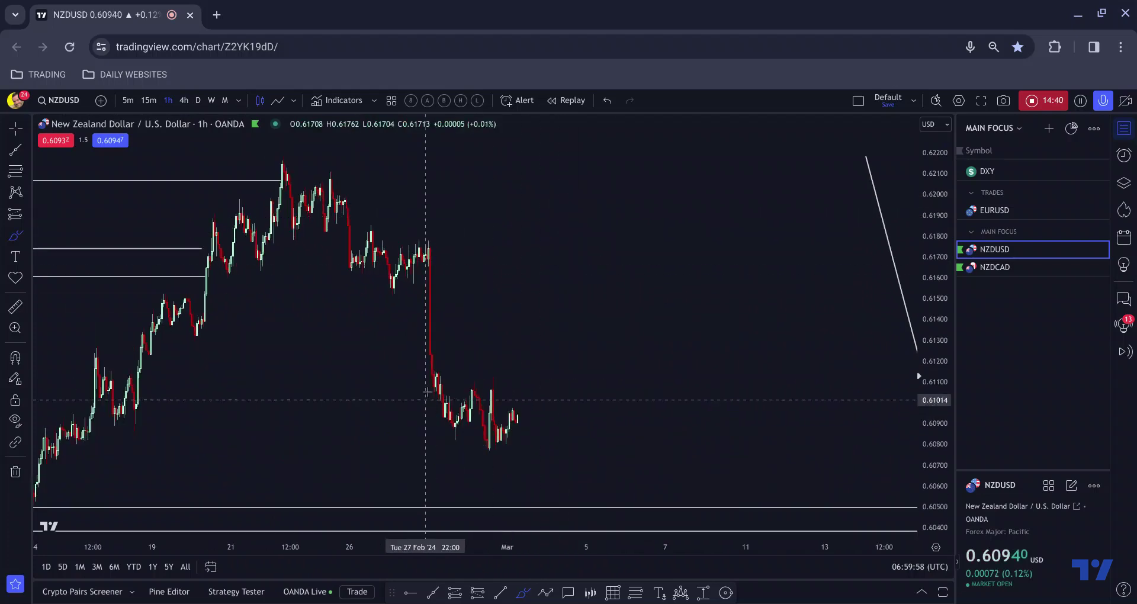
{"action": "left_click", "coordinate": [1123, 182]}
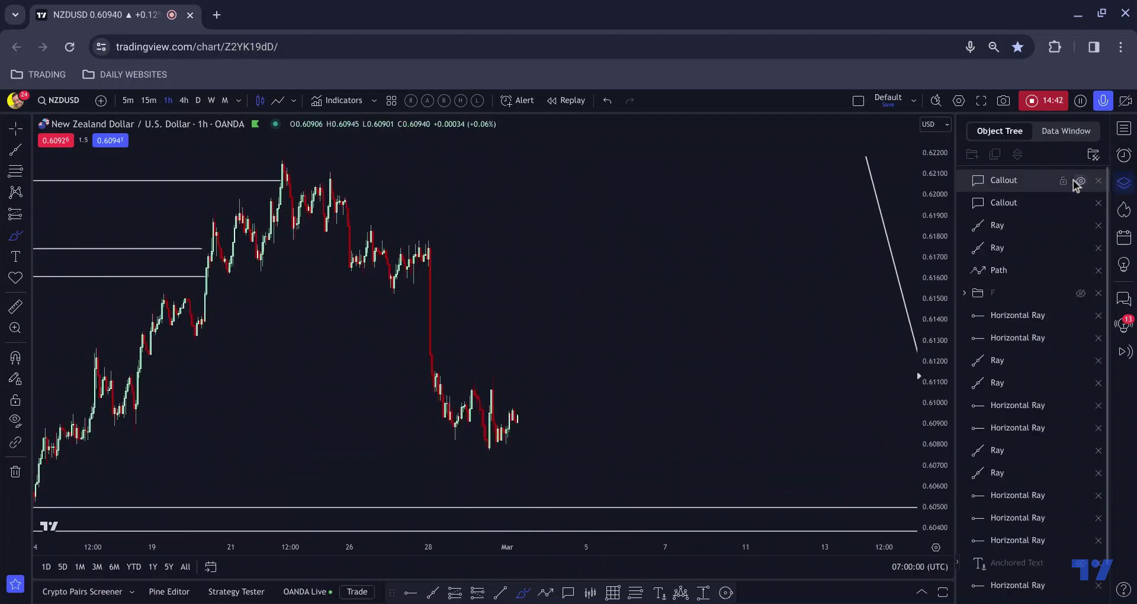
{"action": "left_click", "coordinate": [1080, 293]}
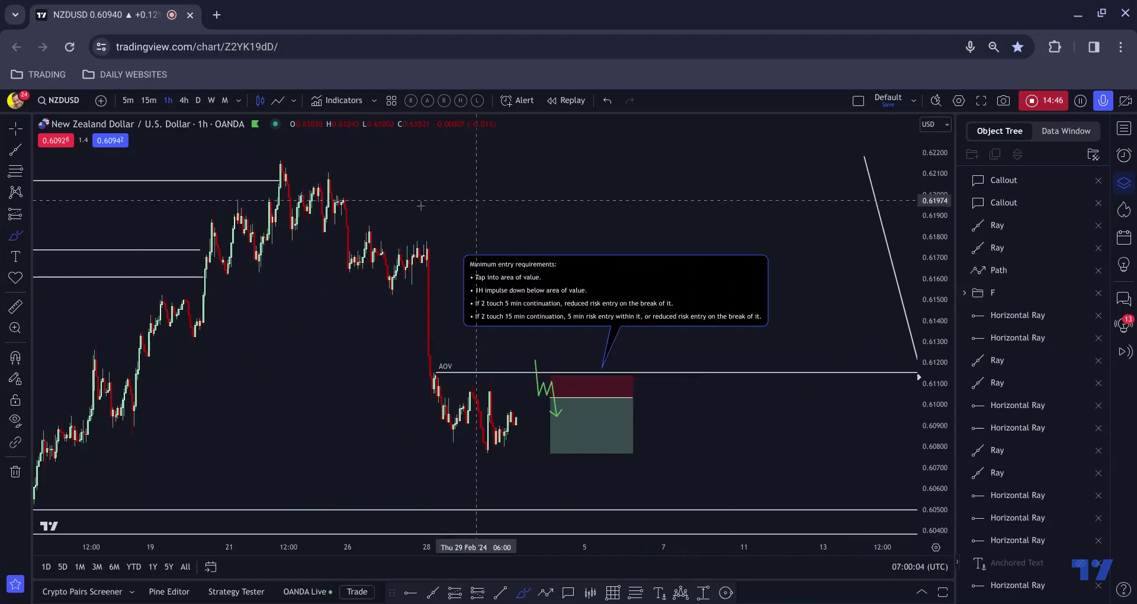
Step: Hide the Path drawing that slopes down across the 1-hour chart
{"action": "scroll", "coordinate": [326, 329], "scroll_direction": "right", "scroll_amount": 2}
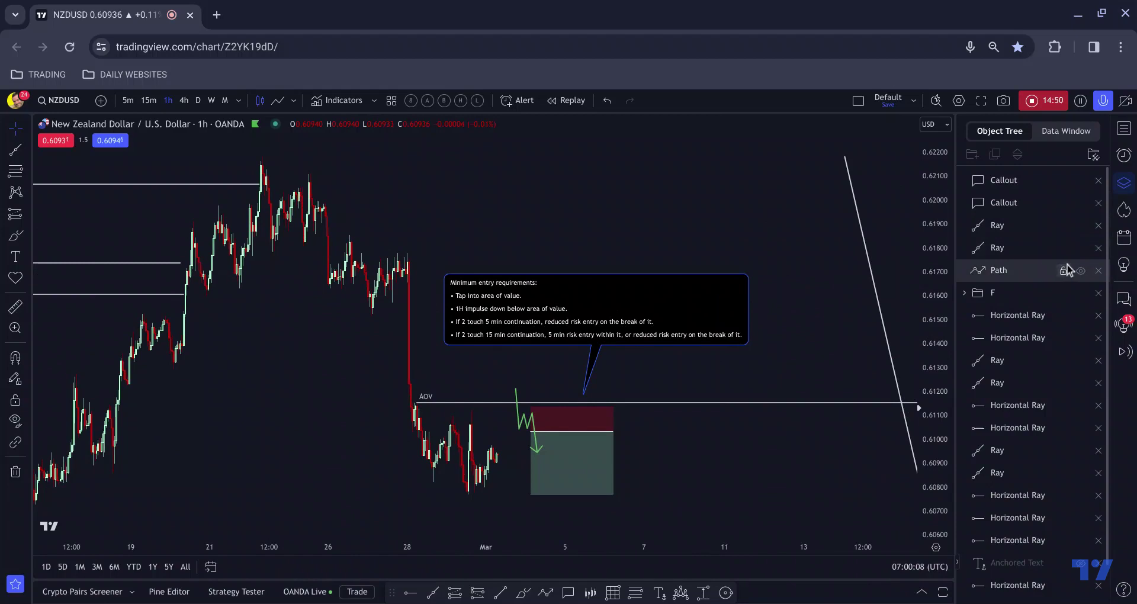
{"action": "left_click", "coordinate": [1079, 271]}
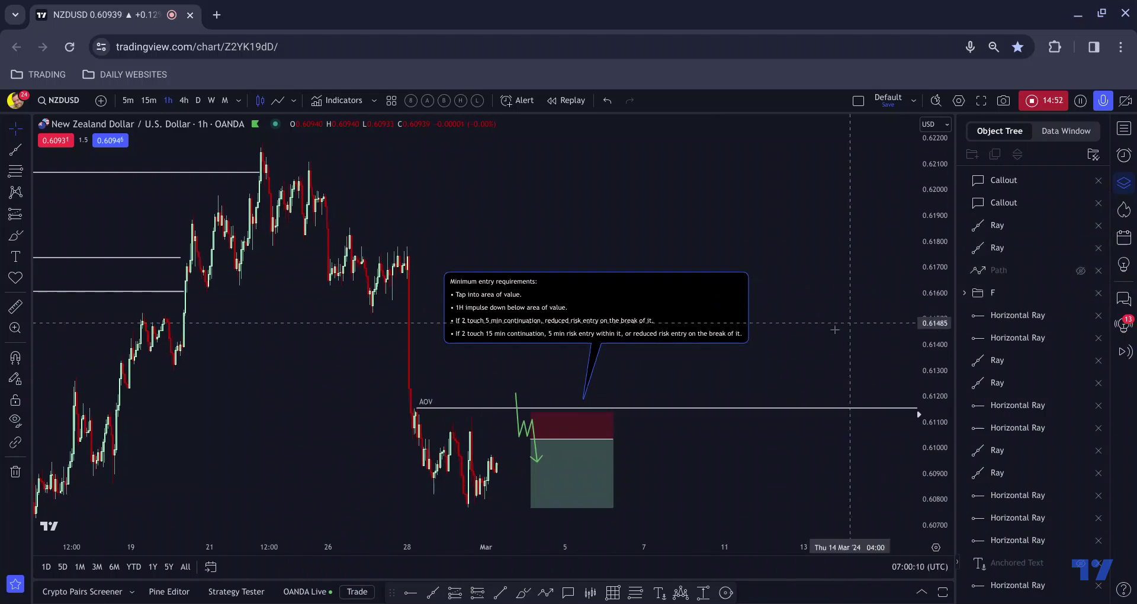
{"action": "left_click_drag", "start_coordinate": [801, 336], "coordinate": [806, 244]}
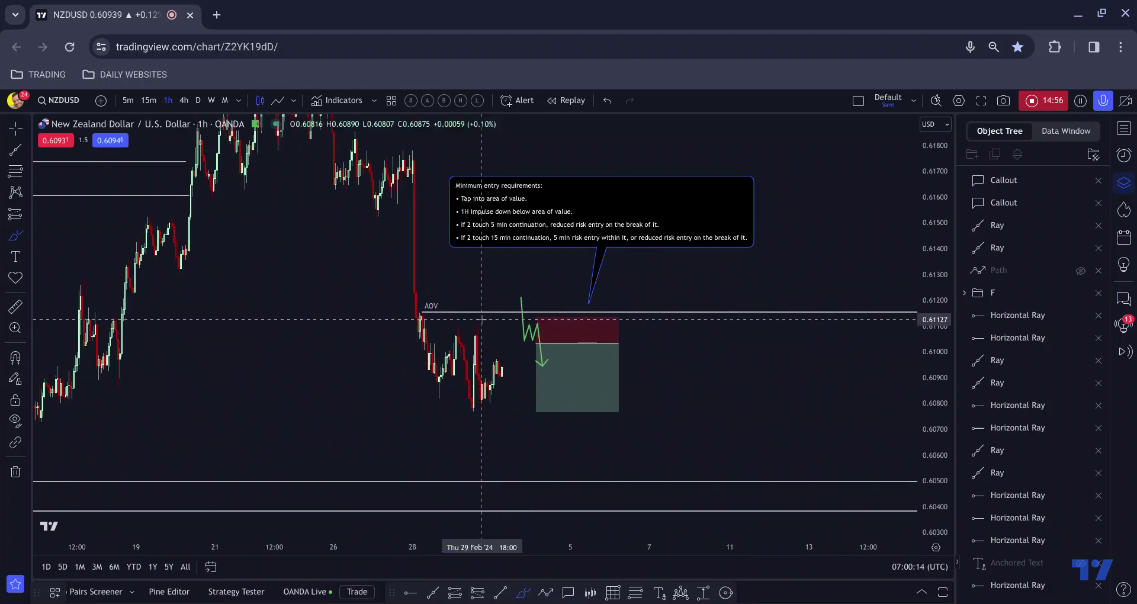
Step: Brush green marks around the 28 February to 1 March consolidation, with arrows projecting price up through the AOV line to about 0.613
{"action": "left_click_drag", "start_coordinate": [482, 319], "coordinate": [434, 343]}
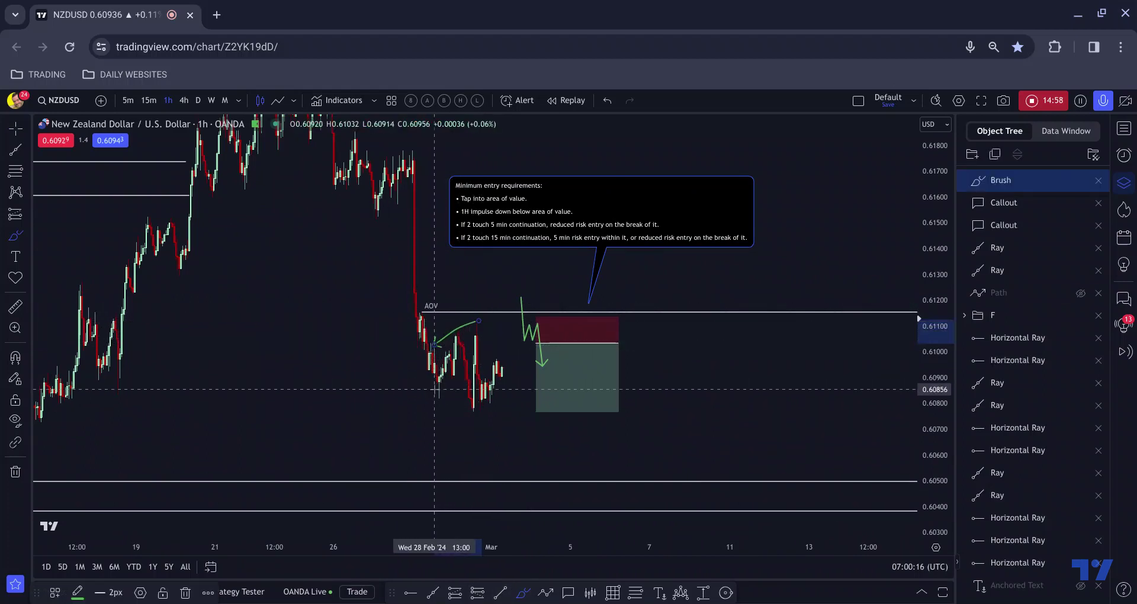
{"action": "left_click_drag", "start_coordinate": [435, 397], "coordinate": [462, 413]}
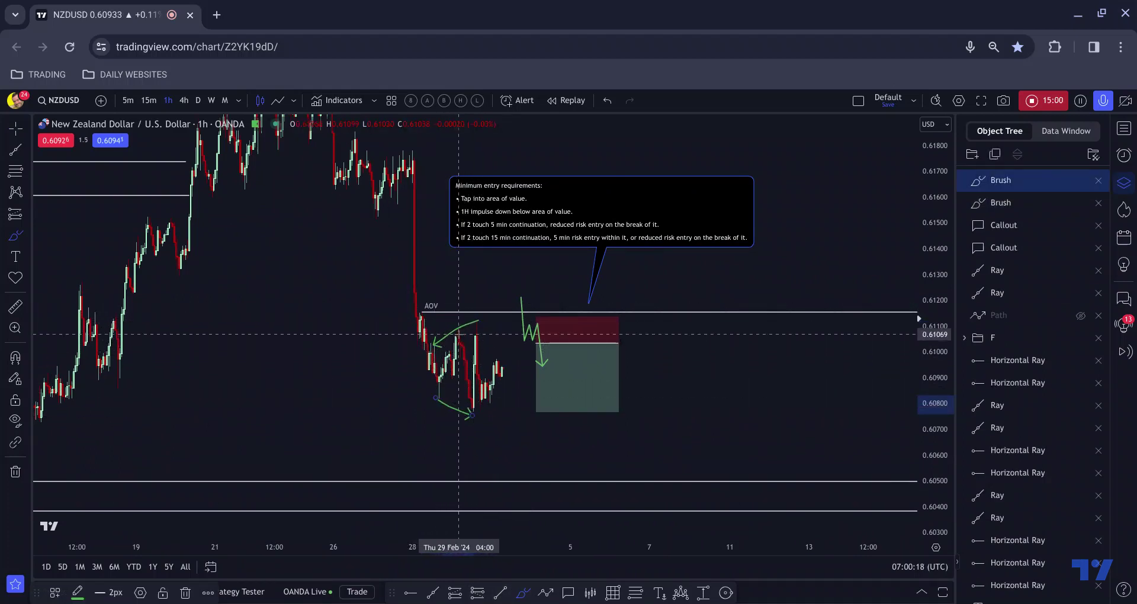
{"action": "left_click_drag", "start_coordinate": [458, 334], "coordinate": [455, 349]}
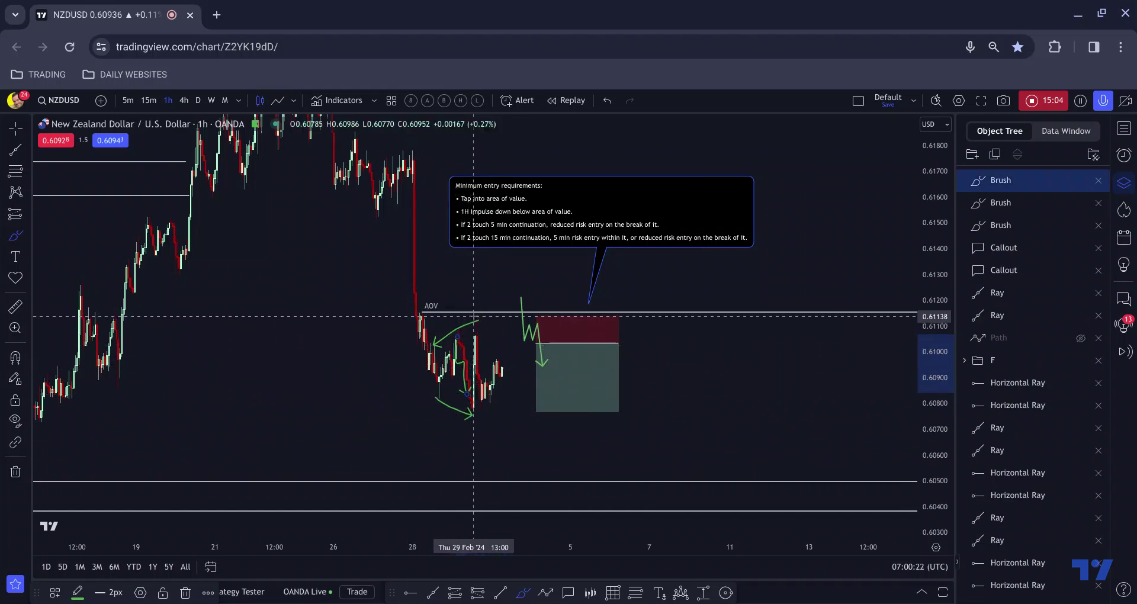
{"action": "left_click_drag", "start_coordinate": [475, 316], "coordinate": [479, 361]}
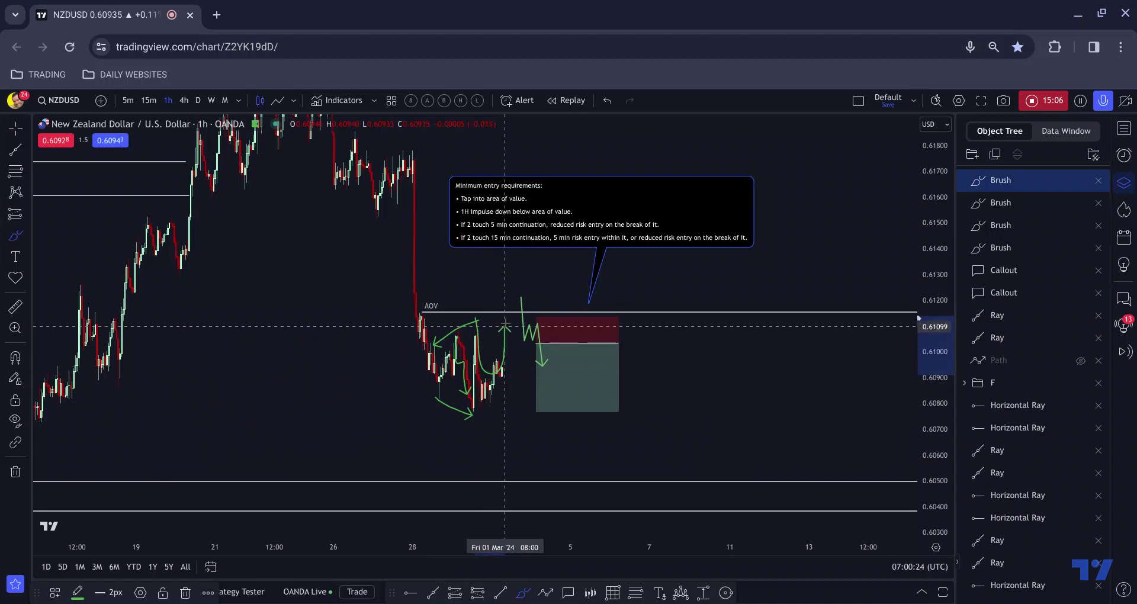
{"action": "mouse_move", "coordinate": [508, 308]}
{"action": "left_mouse_down"}
{"action": "mouse_move", "coordinate": [476, 360]}
{"action": "mouse_move", "coordinate": [473, 414]}
{"action": "left_mouse_up"}
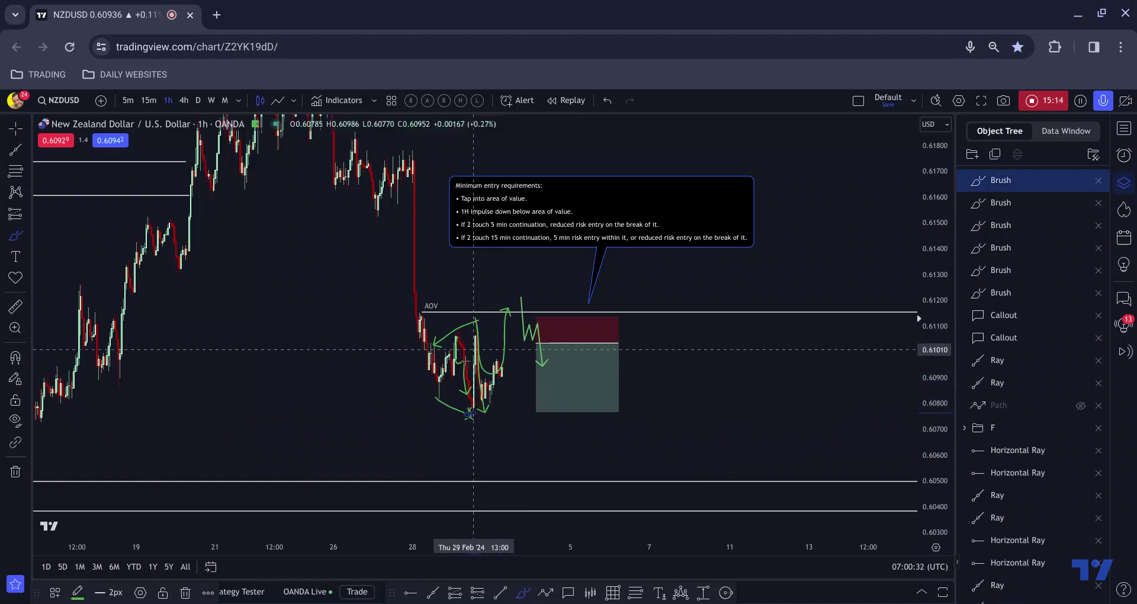
{"action": "left_click_drag", "start_coordinate": [506, 379], "coordinate": [507, 320]}
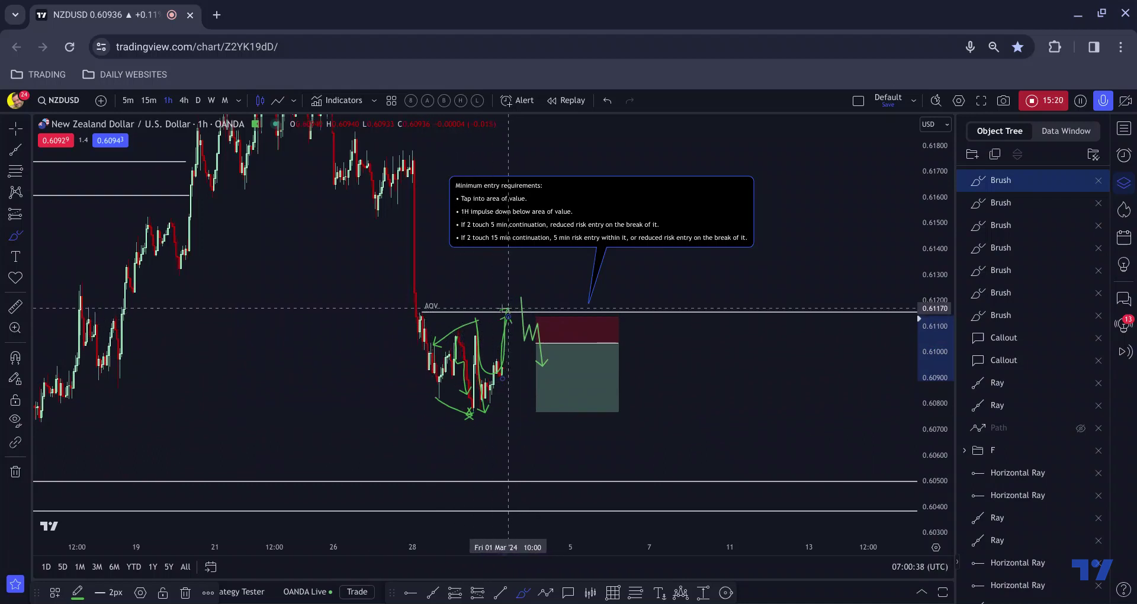
{"action": "mouse_move", "coordinate": [452, 335]}
{"action": "left_mouse_down"}
{"action": "mouse_move", "coordinate": [429, 355]}
{"action": "mouse_move", "coordinate": [434, 388]}
{"action": "mouse_move", "coordinate": [473, 388]}
{"action": "mouse_move", "coordinate": [501, 355]}
{"action": "mouse_move", "coordinate": [521, 269]}
{"action": "left_mouse_up"}
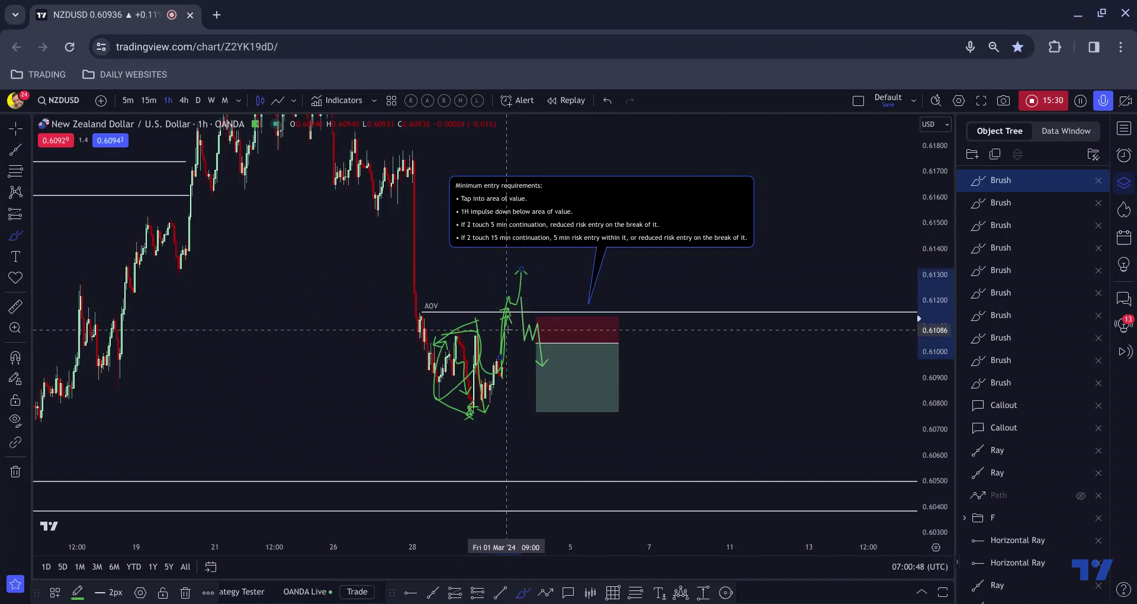
Step: Undo all the green brush marks around the 1-hour consolidation below the AOV line
{"action": "key", "text": "ctrl+z"}
{"action": "key", "text": "ctrl+z"}
{"action": "key", "text": "ctrl+z"}
{"action": "key", "text": "ctrl+z"}
{"action": "key", "text": "ctrl+z"}
{"action": "key", "text": "ctrl+z"}
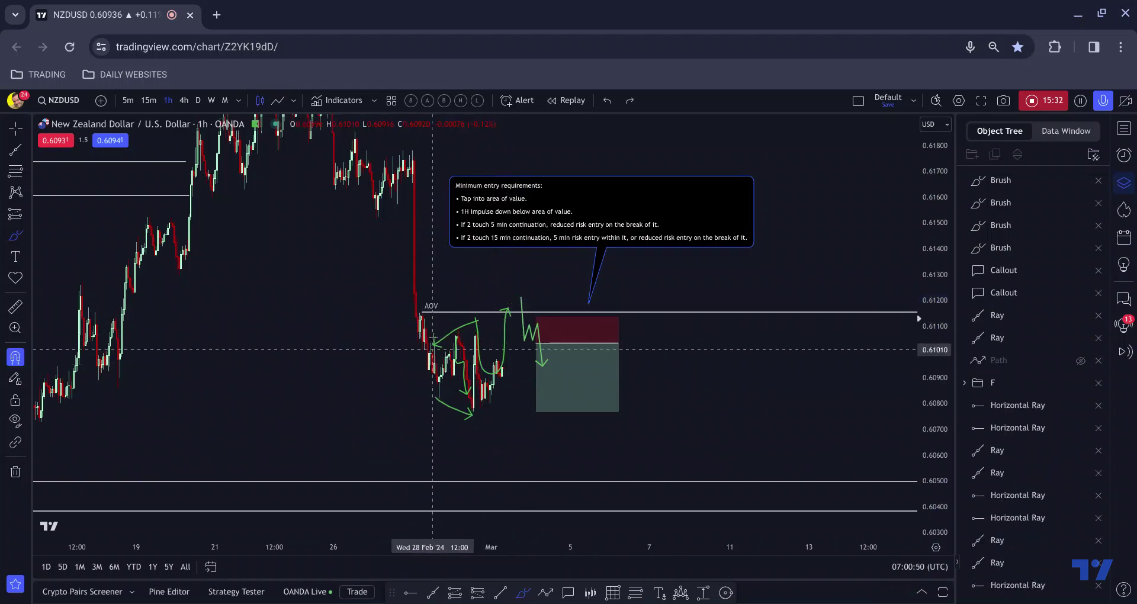
{"action": "key", "text": "ctrl+z"}
{"action": "key", "text": "ctrl+z"}
{"action": "key", "text": "ctrl+z"}
{"action": "key", "text": "ctrl+z"}
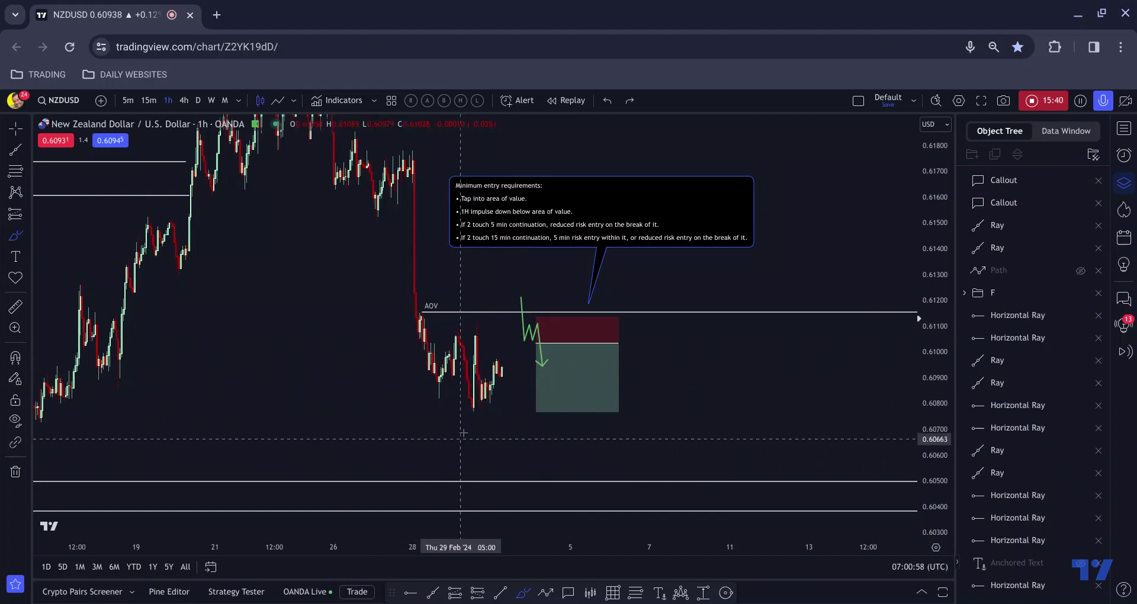
Step: Extend the short position's profit target down to the mid-February low line at about 0.605
{"action": "scroll", "coordinate": [414, 367], "scroll_direction": "up", "scroll_amount": 1}
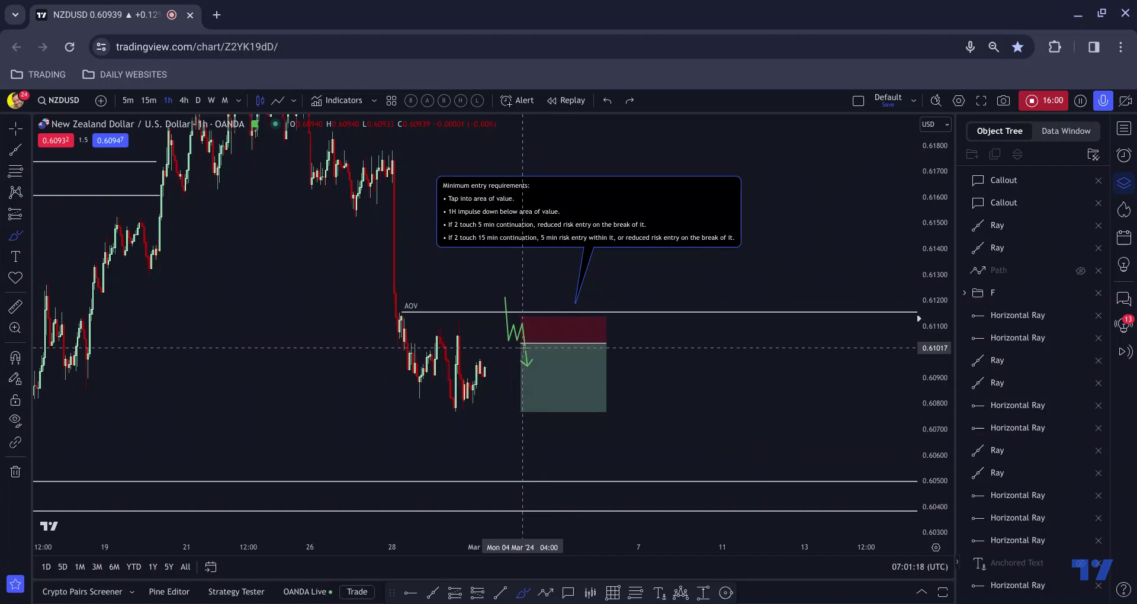
{"action": "scroll", "coordinate": [522, 348], "scroll_direction": "down", "scroll_amount": 4}
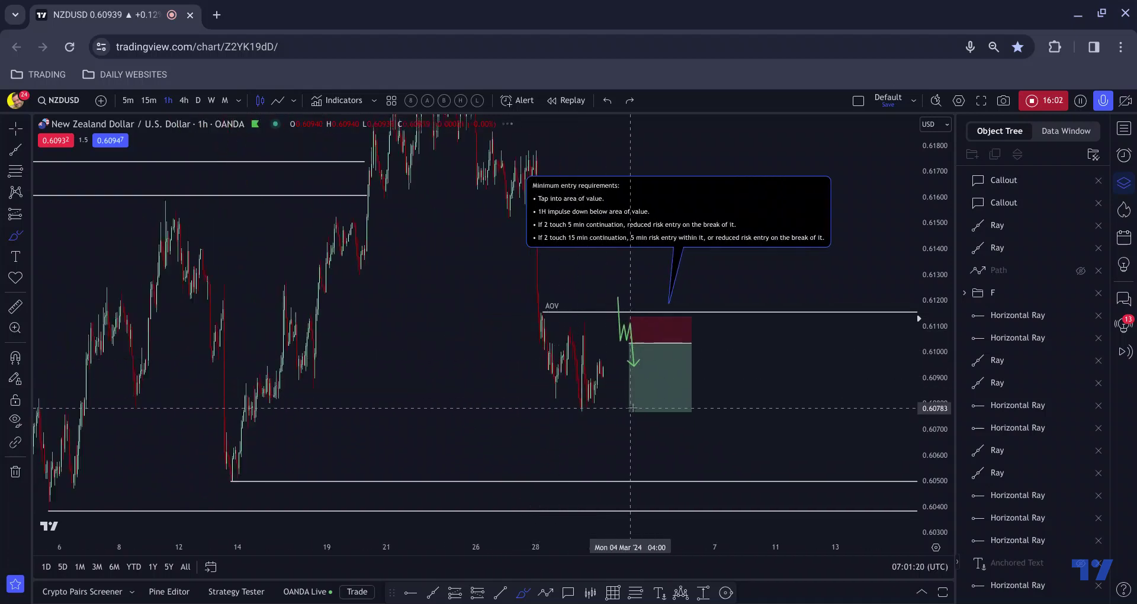
{"action": "scroll", "coordinate": [622, 410], "scroll_direction": "down", "scroll_amount": 2}
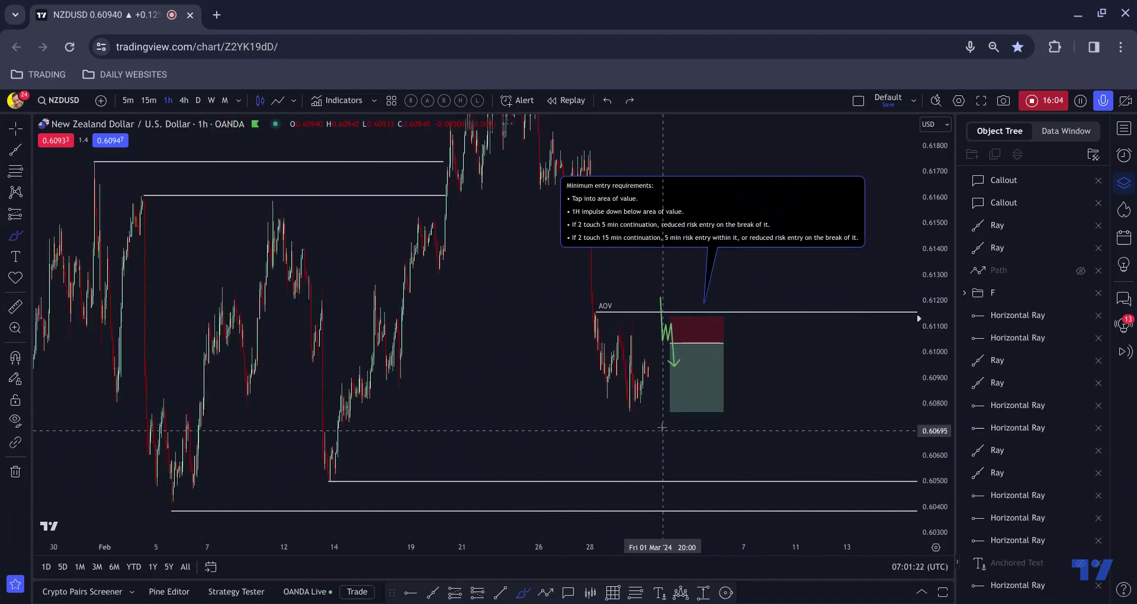
{"action": "left_click_drag", "start_coordinate": [667, 412], "coordinate": [654, 482]}
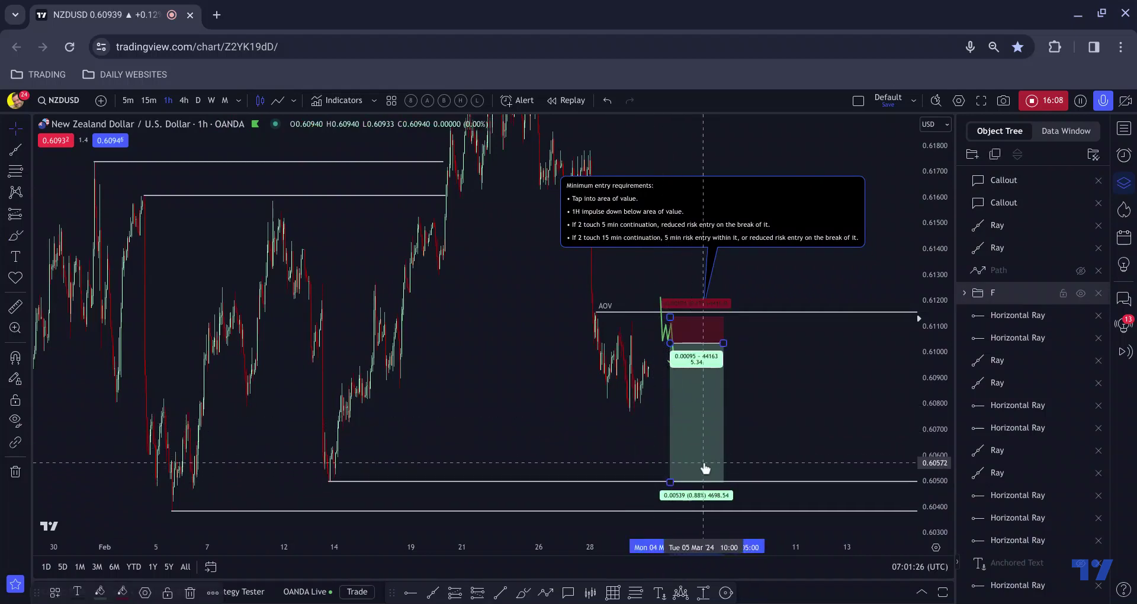
{"action": "scroll", "coordinate": [704, 467], "scroll_direction": "down", "scroll_amount": 2}
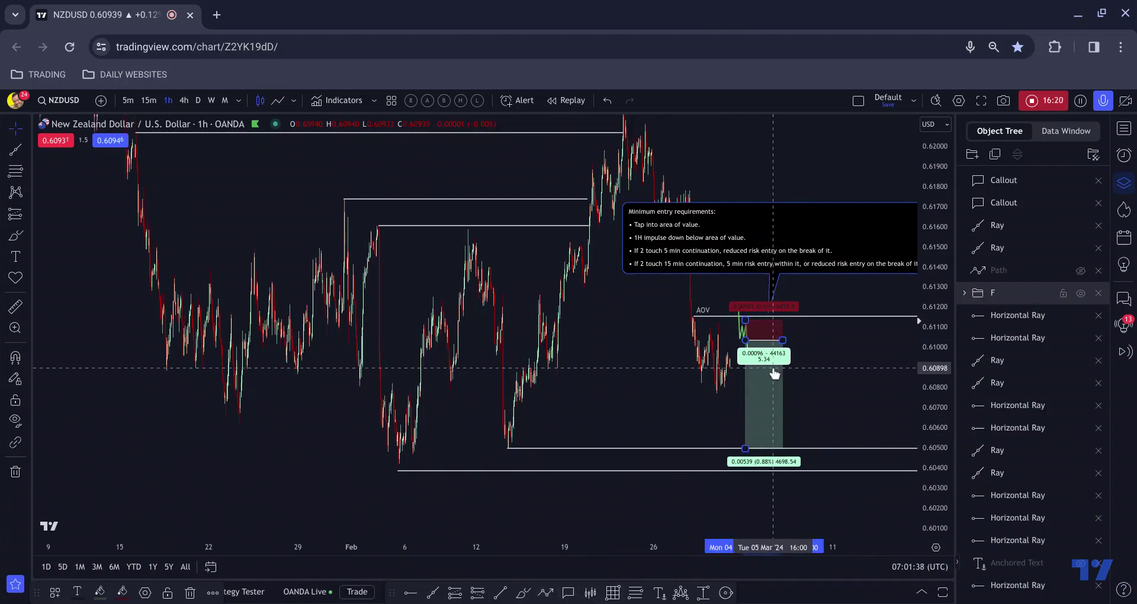
Step: Undo the extension of the NZDUSD short position's profit target
{"action": "key", "text": "ctrl+z"}
{"action": "left_click", "coordinate": [670, 360]}
{"action": "left_click_drag", "start_coordinate": [639, 361], "coordinate": [592, 363]}
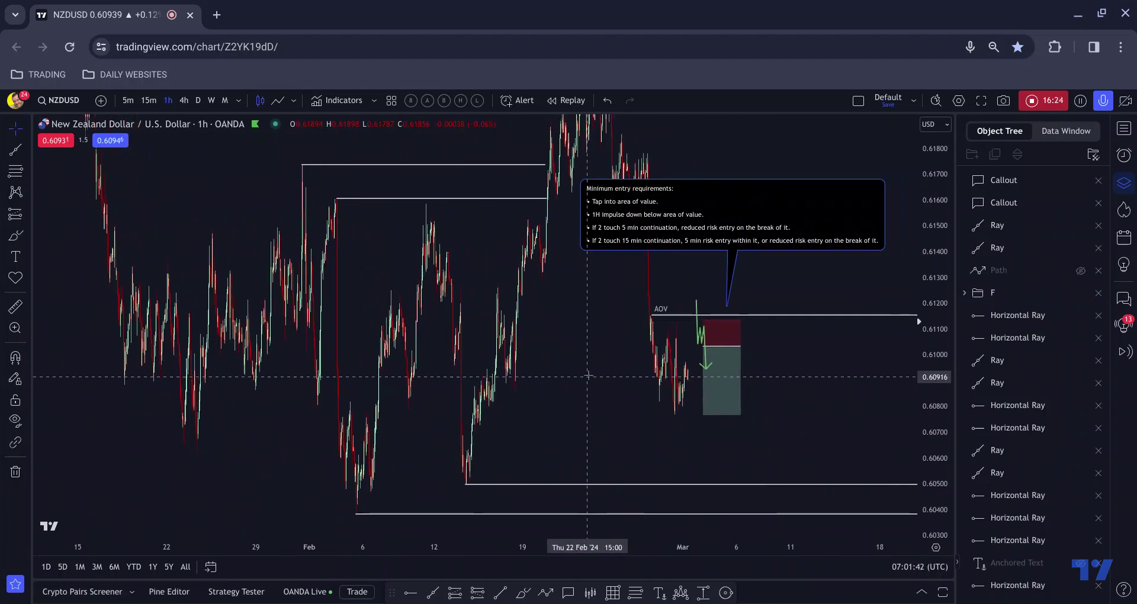
{"action": "scroll", "coordinate": [589, 361], "scroll_direction": "up", "scroll_amount": 3}
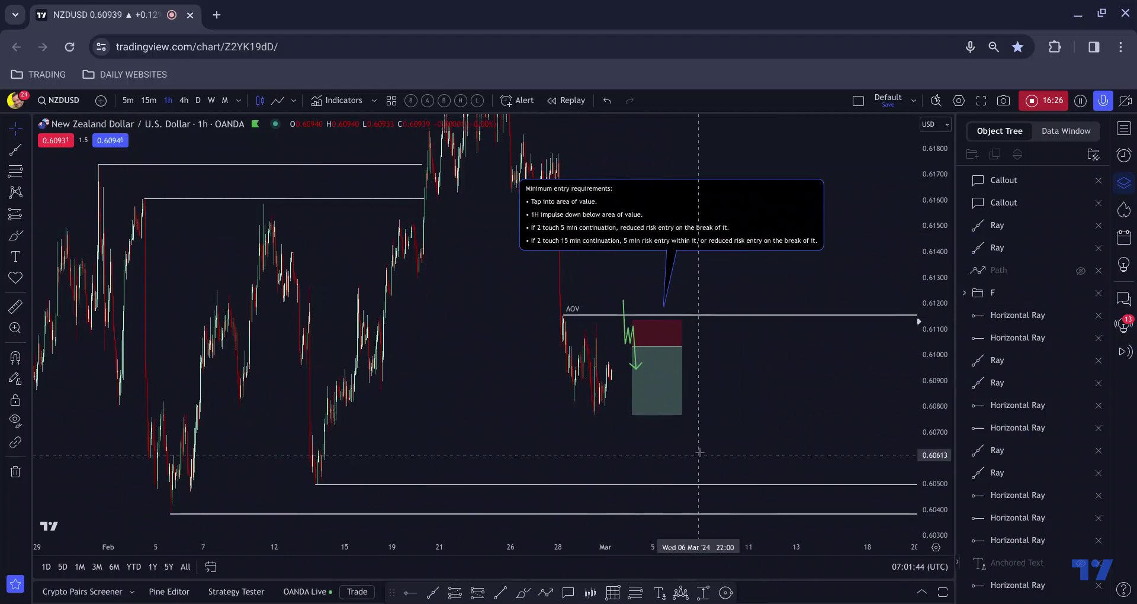
Step: Bring up the watchlist and examine the planned NZDUSD short beneath the AOV line on the 1-hour chart
{"action": "left_click", "coordinate": [1116, 128]}
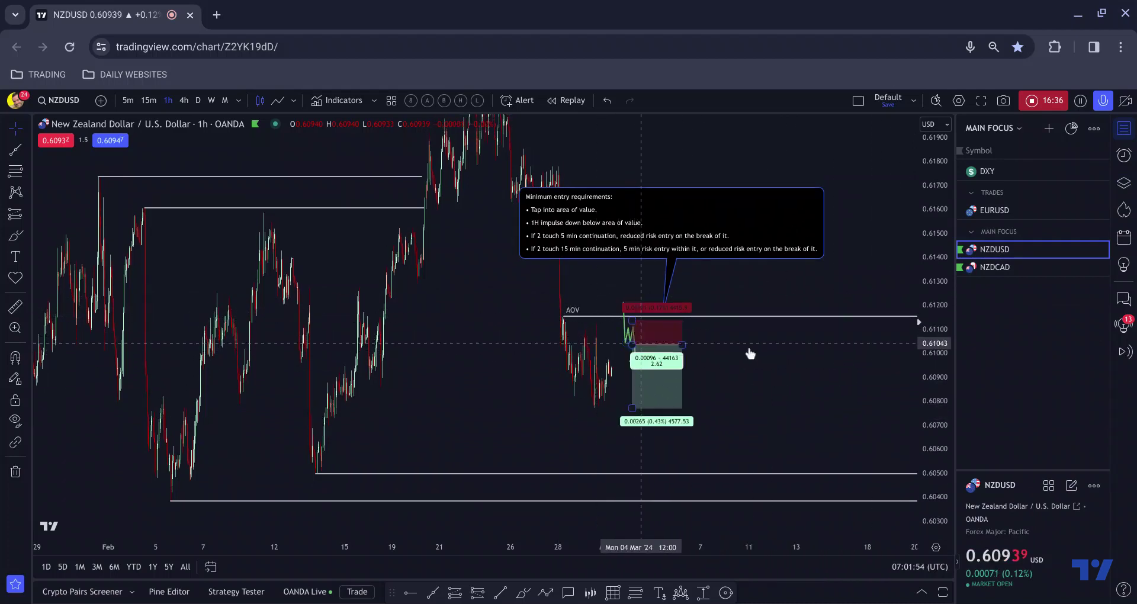
{"action": "scroll", "coordinate": [896, 361], "scroll_direction": "down", "scroll_amount": 3}
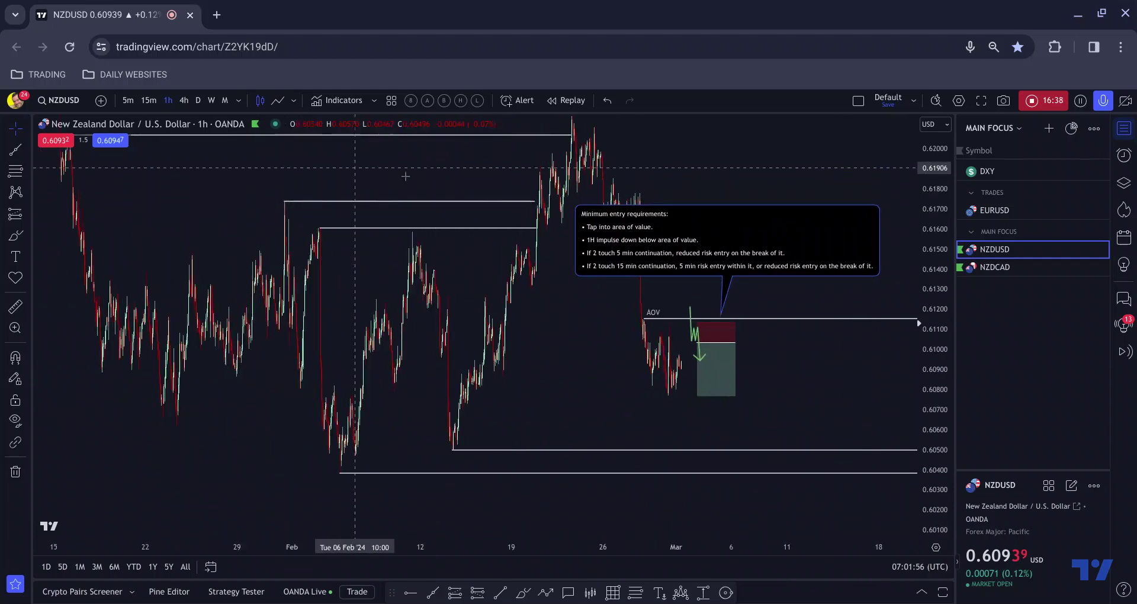
{"action": "scroll", "coordinate": [461, 253], "scroll_direction": "up", "scroll_amount": 2}
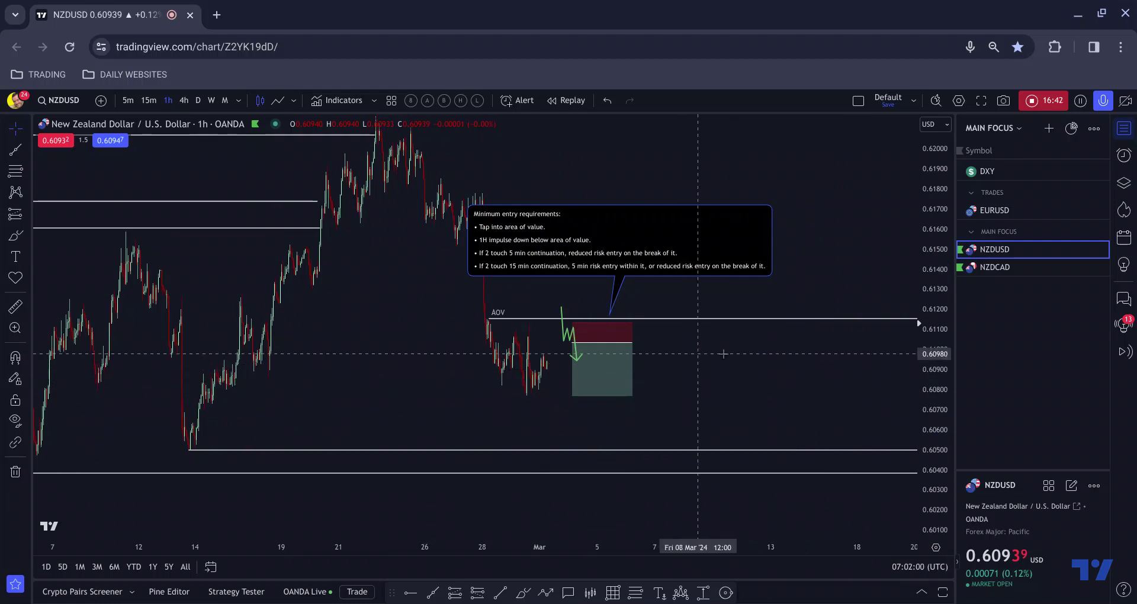
{"action": "left_click_drag", "start_coordinate": [933, 407], "coordinate": [933, 395]}
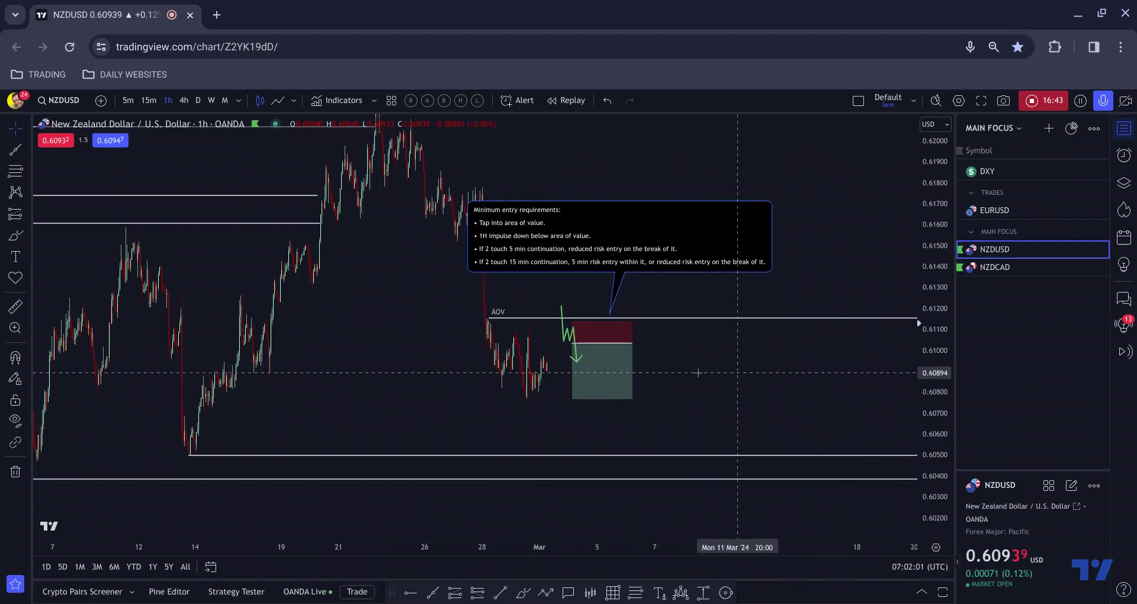
{"action": "left_click", "coordinate": [581, 360]}
{"action": "left_click", "coordinate": [639, 126]}
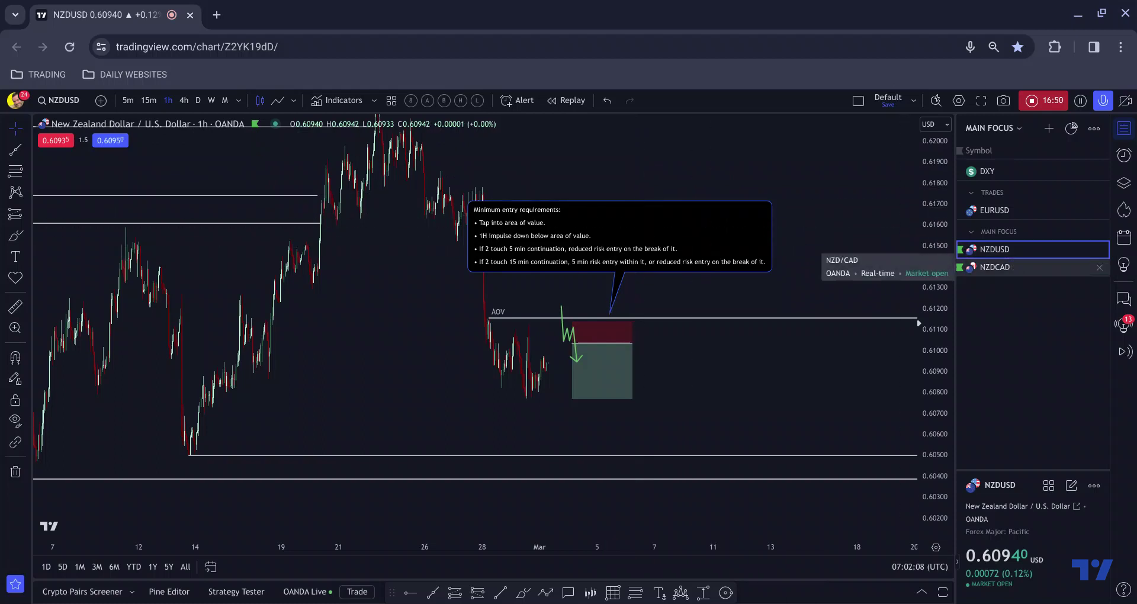
Step: Switch the chart to NZDCAD and view its daily structure, followed by the weekly range back to 2009
{"action": "left_click", "coordinate": [1000, 267]}
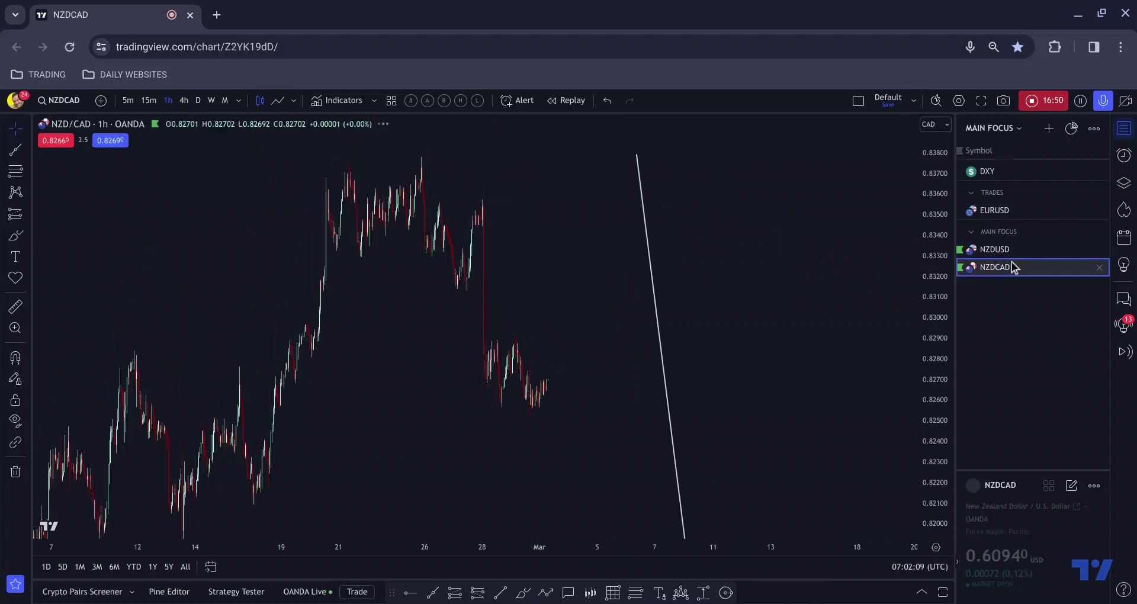
{"action": "left_click", "coordinate": [198, 101]}
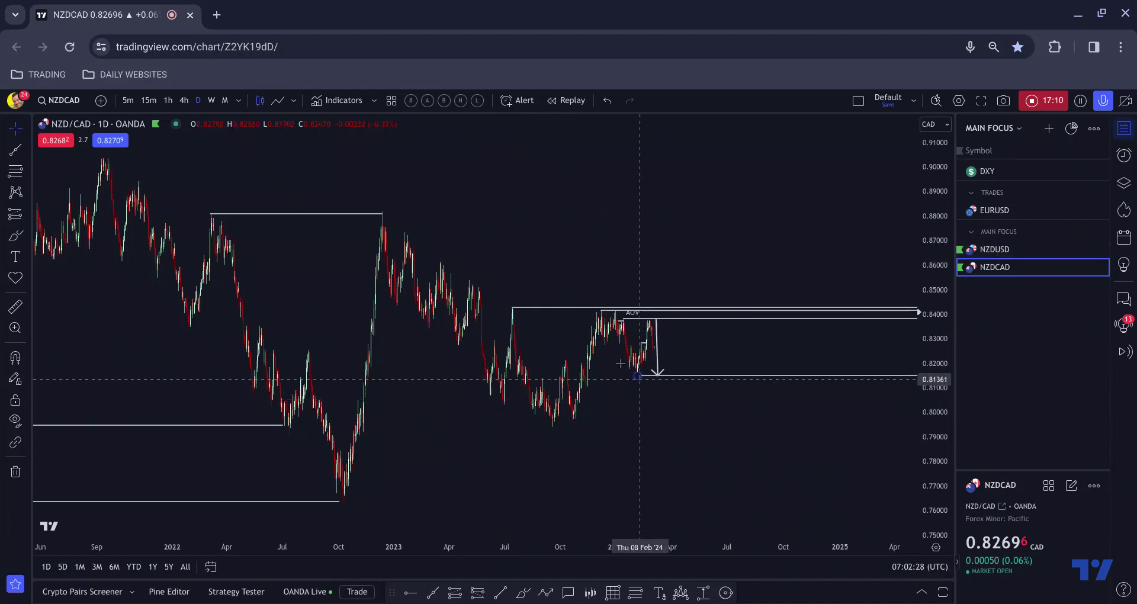
{"action": "scroll", "coordinate": [225, 118], "scroll_direction": "down", "scroll_amount": 1}
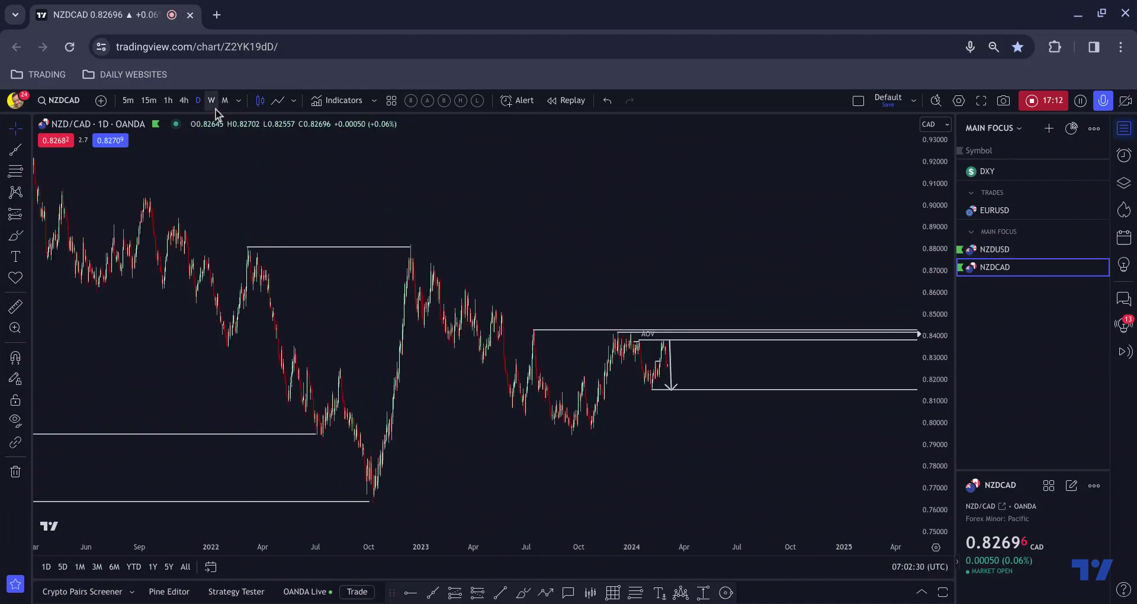
{"action": "left_click", "coordinate": [211, 100]}
{"action": "scroll", "coordinate": [415, 355], "scroll_direction": "down", "scroll_amount": 3}
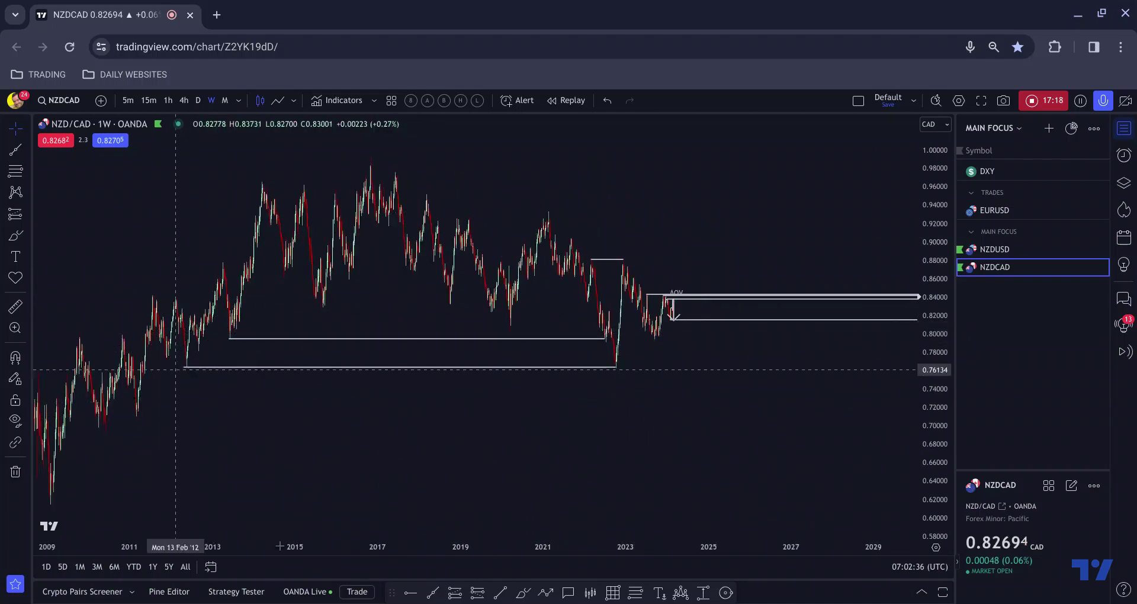
Step: Brush green arrows along the 2011–2012 lows and highs on the weekly NZDCAD chart, and undo them
{"action": "left_click", "coordinate": [522, 593]}
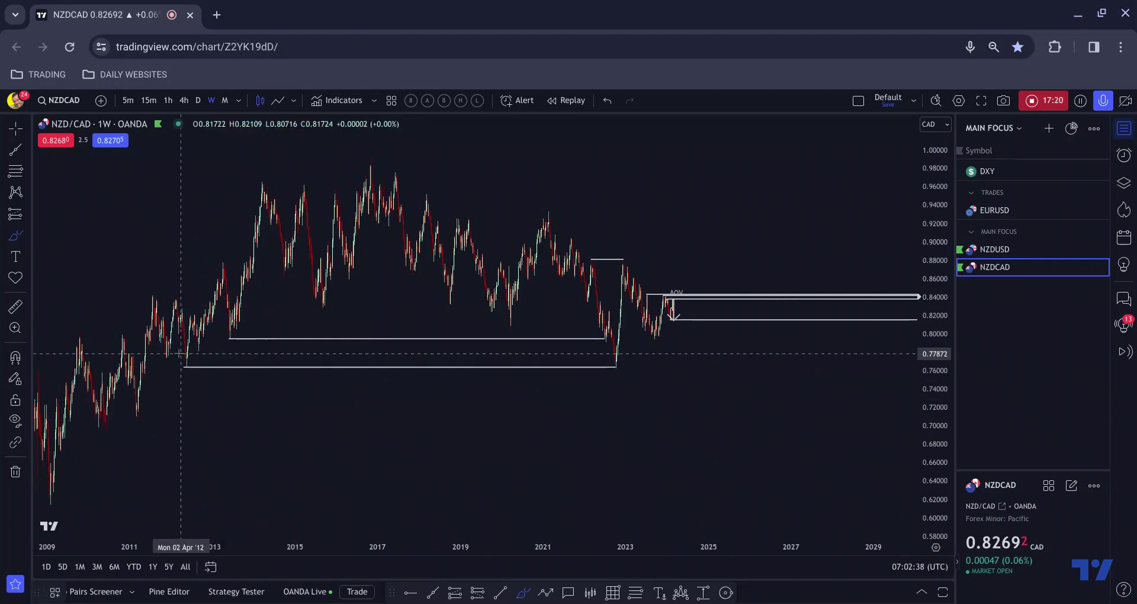
{"action": "left_click", "coordinate": [154, 347]}
{"action": "left_click", "coordinate": [186, 367]}
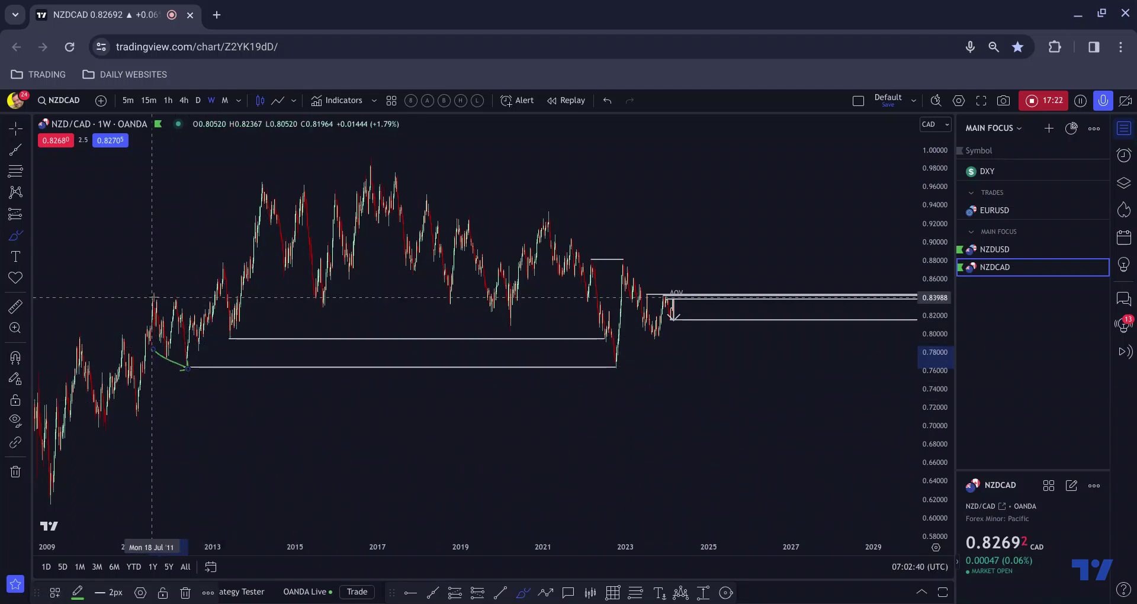
{"action": "left_click", "coordinate": [180, 305]}
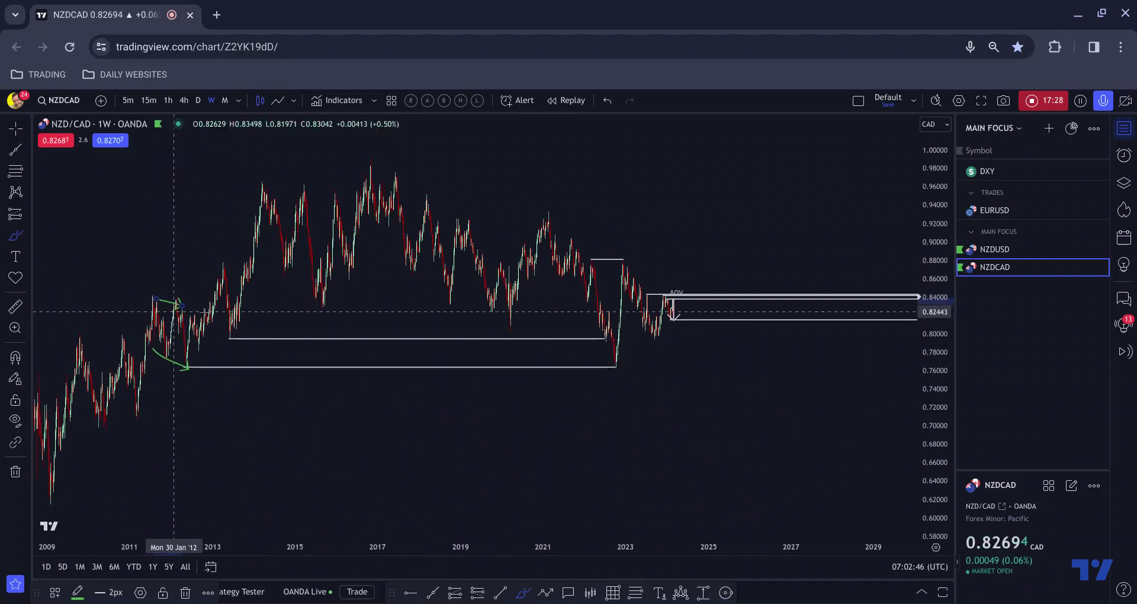
{"action": "key", "text": "ctrl"}
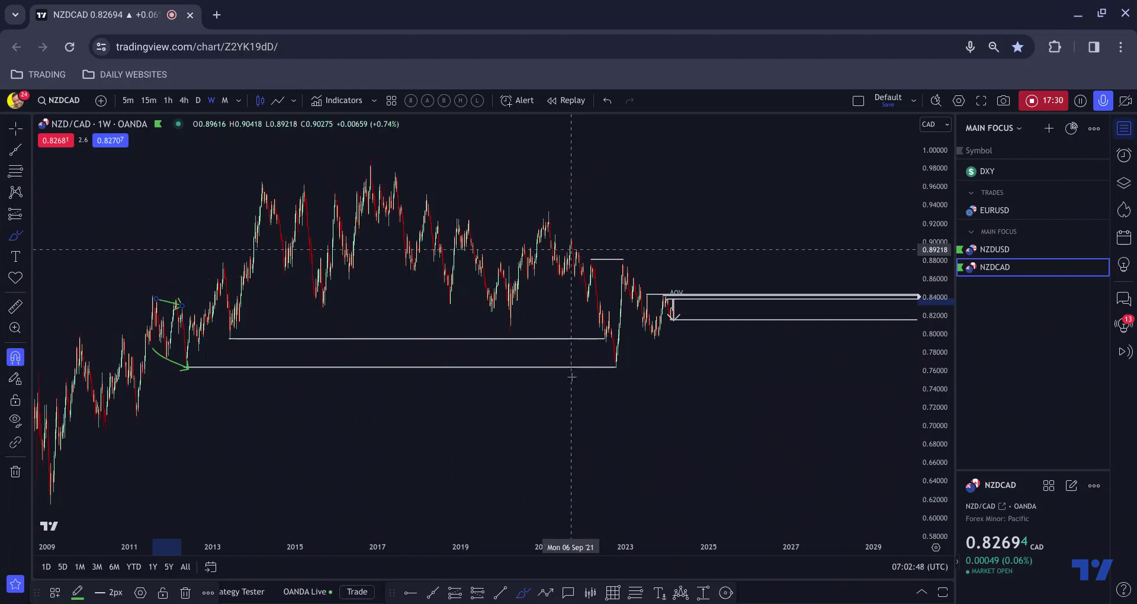
Step: Set NZDCAD to the daily timeframe and examine the structure from the 2022 swings up to the AOV line
{"action": "type", "text": "1D"}
{"action": "key", "text": "Return"}
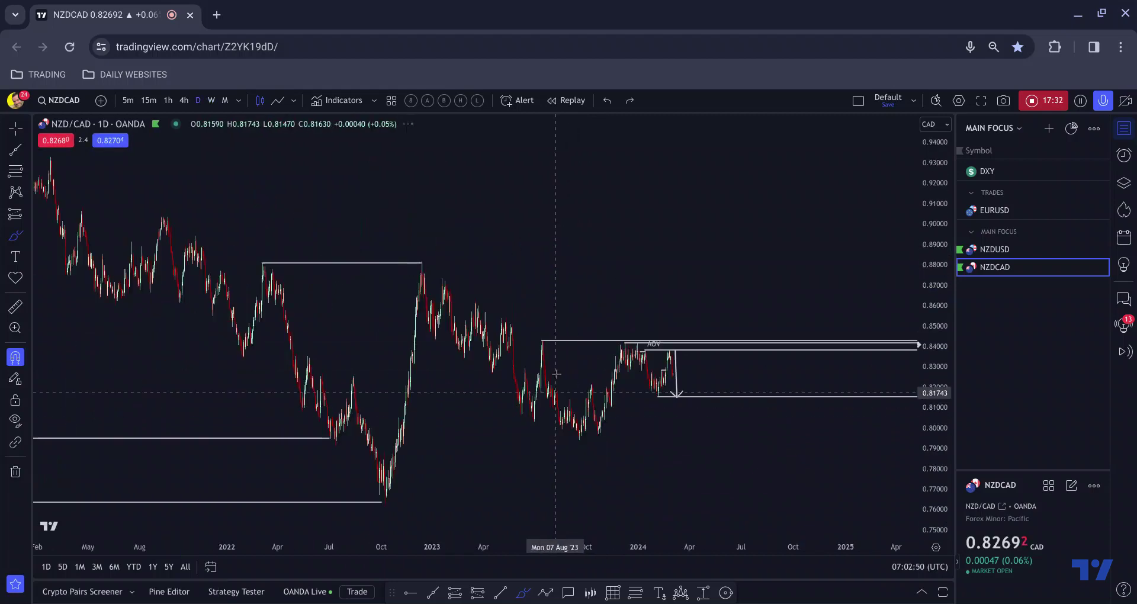
{"action": "scroll", "coordinate": [541, 363], "scroll_direction": "down", "scroll_amount": 5}
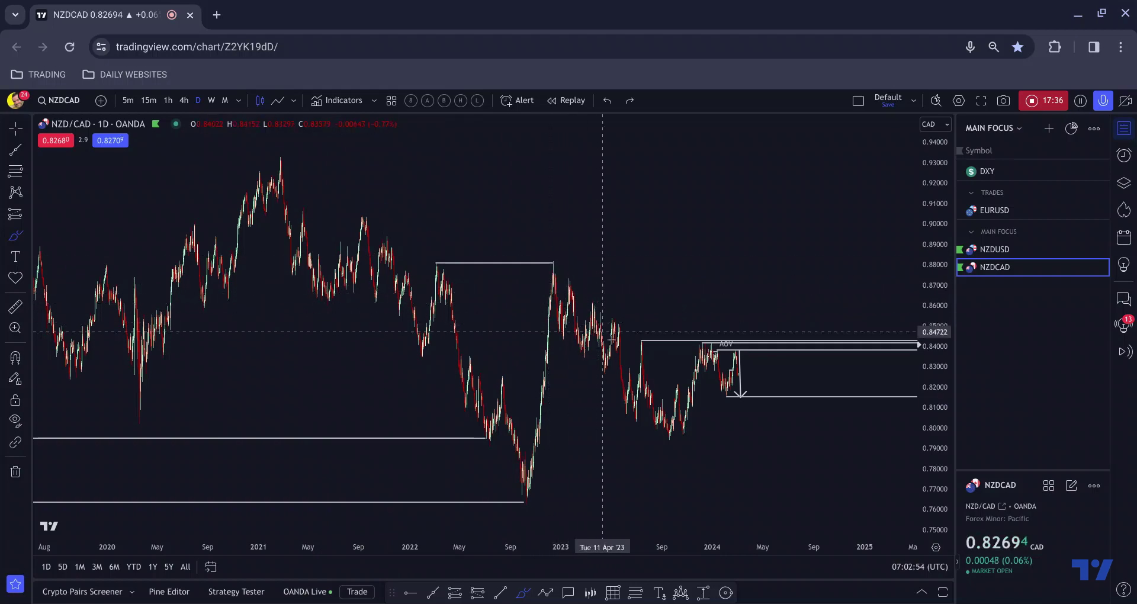
{"action": "scroll", "coordinate": [601, 337], "scroll_direction": "right", "scroll_amount": 5}
{"action": "scroll", "coordinate": [611, 367], "scroll_direction": "up", "scroll_amount": 3}
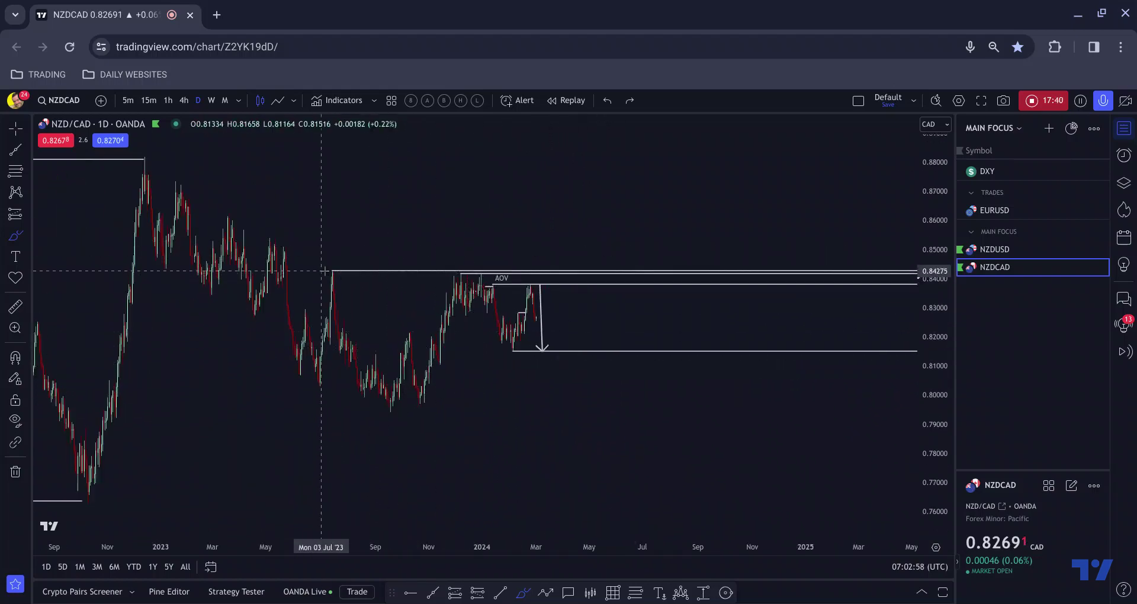
{"action": "scroll", "coordinate": [341, 271], "scroll_direction": "up", "scroll_amount": 3}
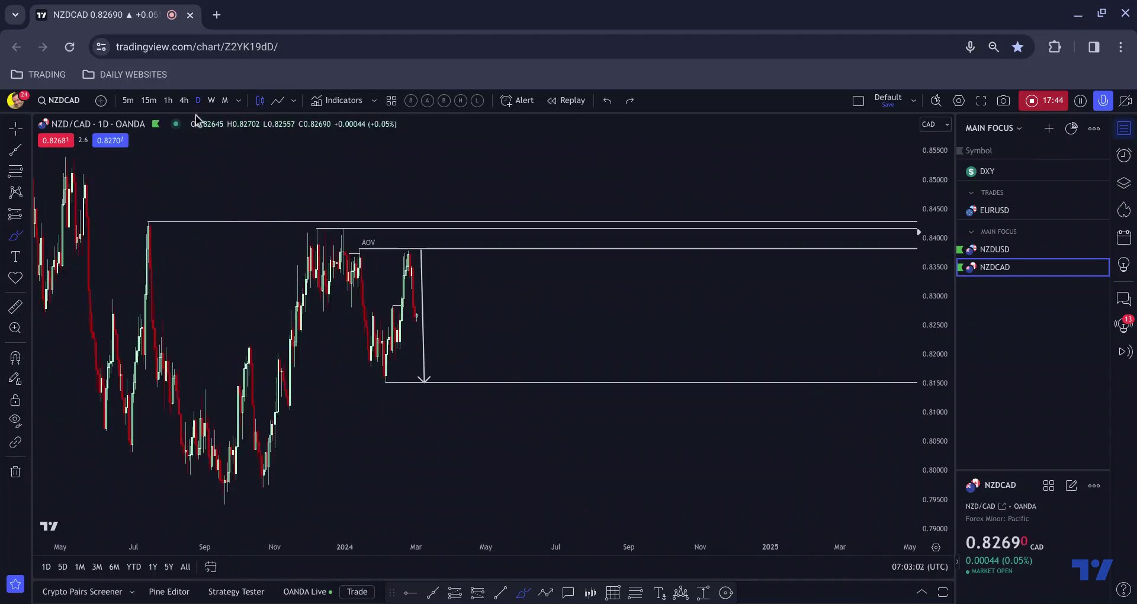
Step: Set NZDCAD to the 4-hour timeframe and inspect price action from the December highs to the AOV line
{"action": "left_click", "coordinate": [184, 100]}
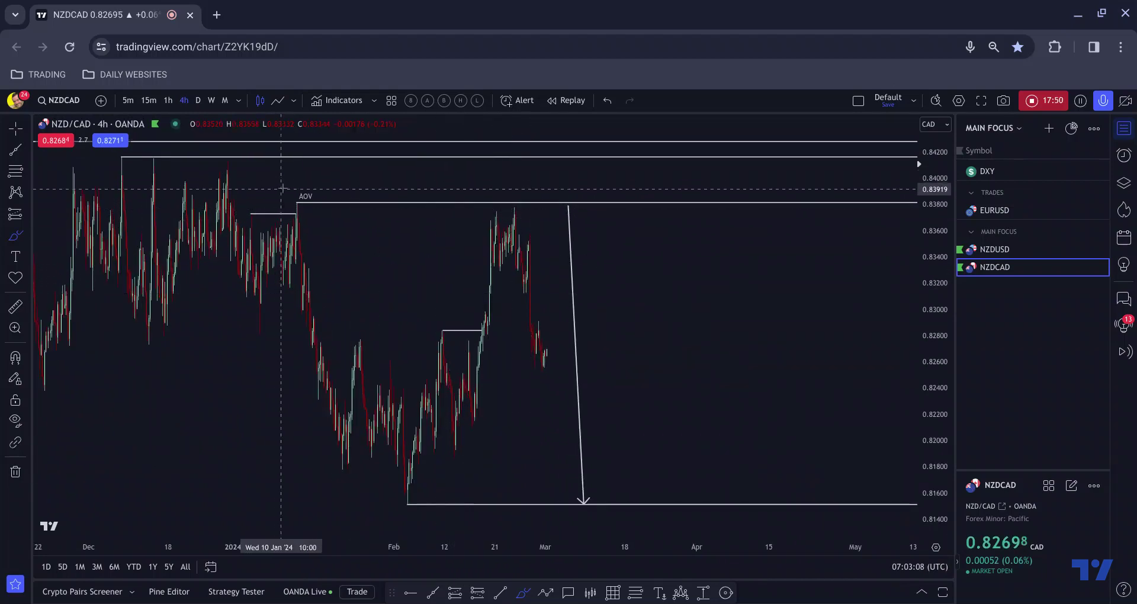
{"action": "scroll", "coordinate": [282, 188], "scroll_direction": "down", "scroll_amount": 2}
{"action": "scroll", "coordinate": [332, 195], "scroll_direction": "up", "scroll_amount": 2}
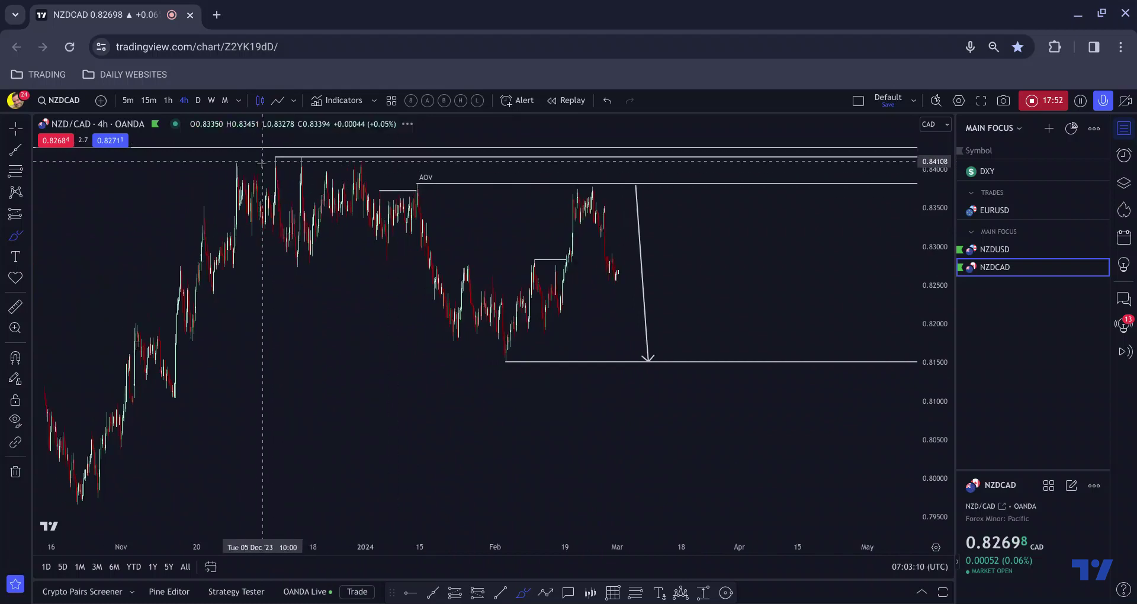
{"action": "scroll", "coordinate": [341, 202], "scroll_direction": "up", "scroll_amount": 1}
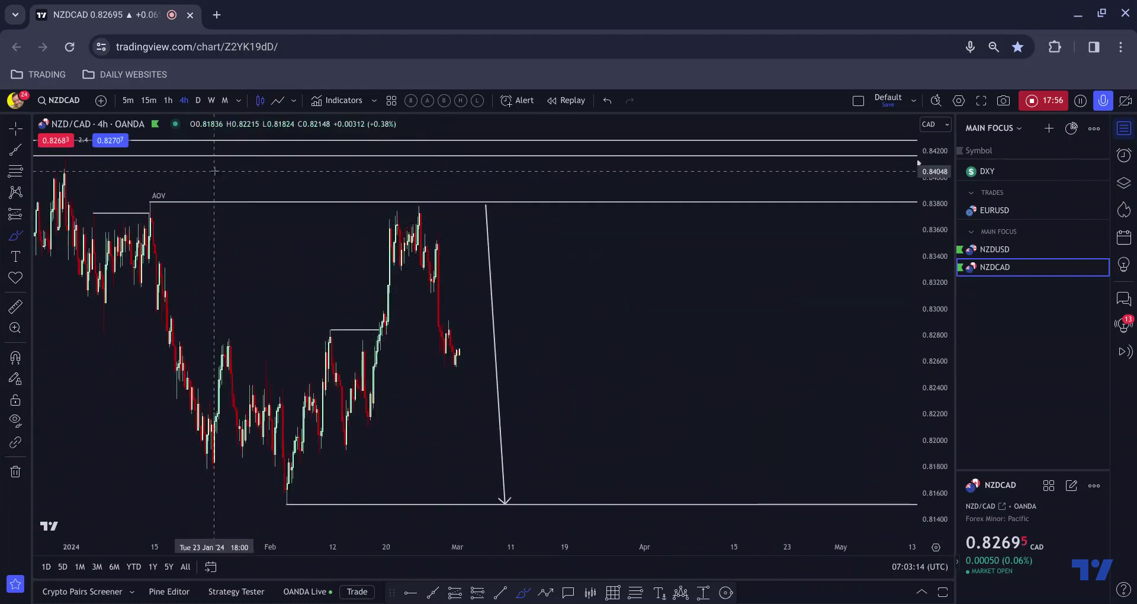
Step: Set NZDCAD to the 1-hour timeframe and inspect the sharp 28 February drop and the consolidation after it
{"action": "left_click", "coordinate": [168, 100]}
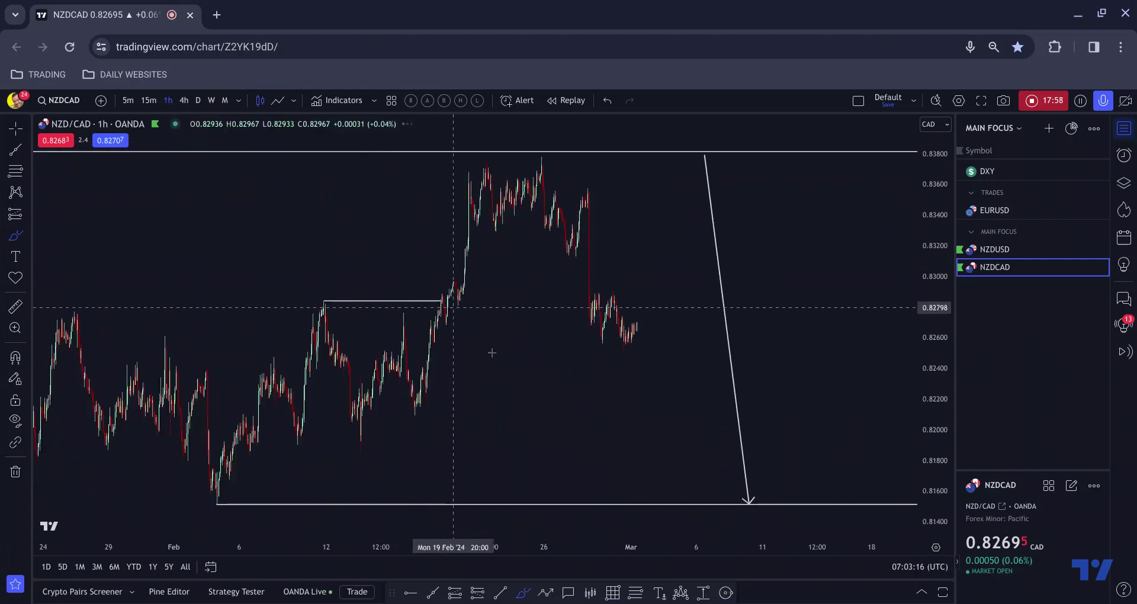
{"action": "scroll", "coordinate": [491, 393], "scroll_direction": "up", "scroll_amount": 1}
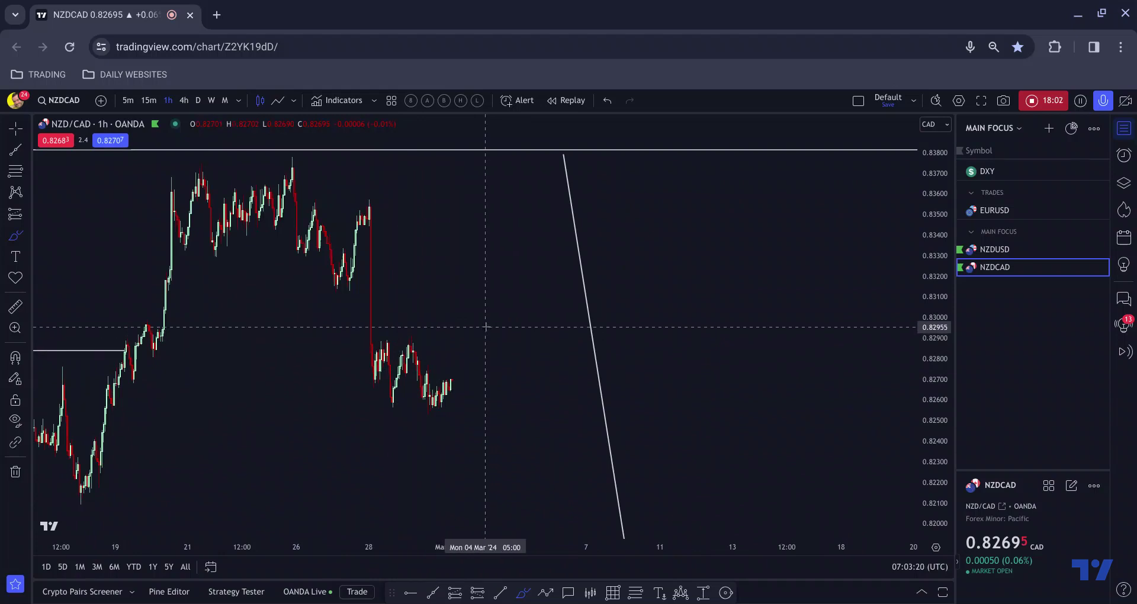
{"action": "scroll", "coordinate": [483, 319], "scroll_direction": "down", "scroll_amount": 2}
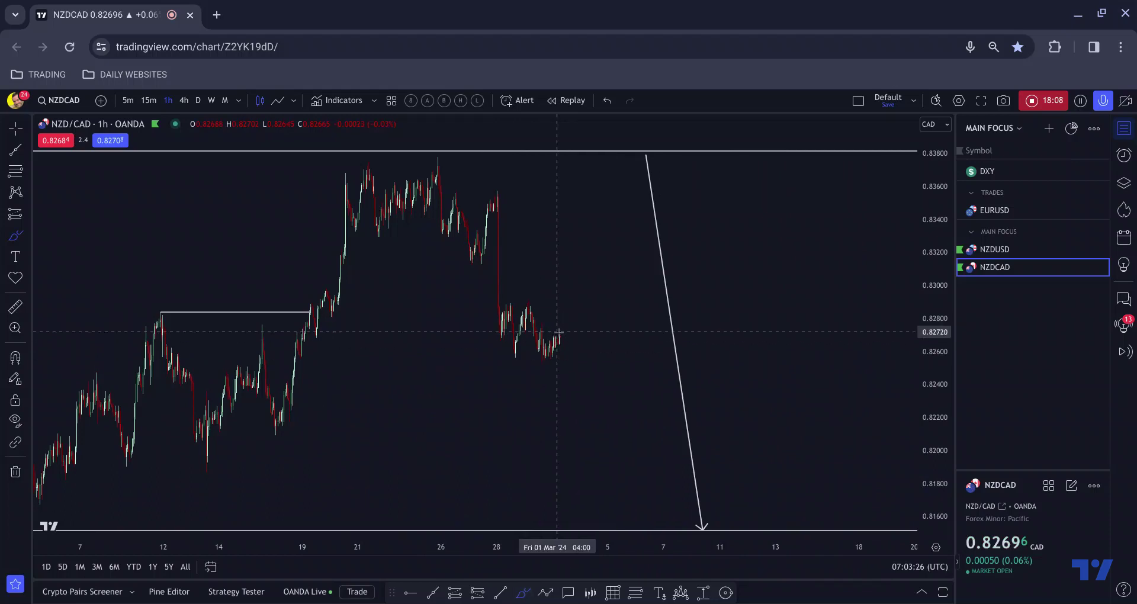
Step: Brush a green arrow projecting price up through the AOV line to about 0.84, plus two curved arrows above and below the February rise
{"action": "left_click_drag", "start_coordinate": [556, 331], "coordinate": [567, 298]}
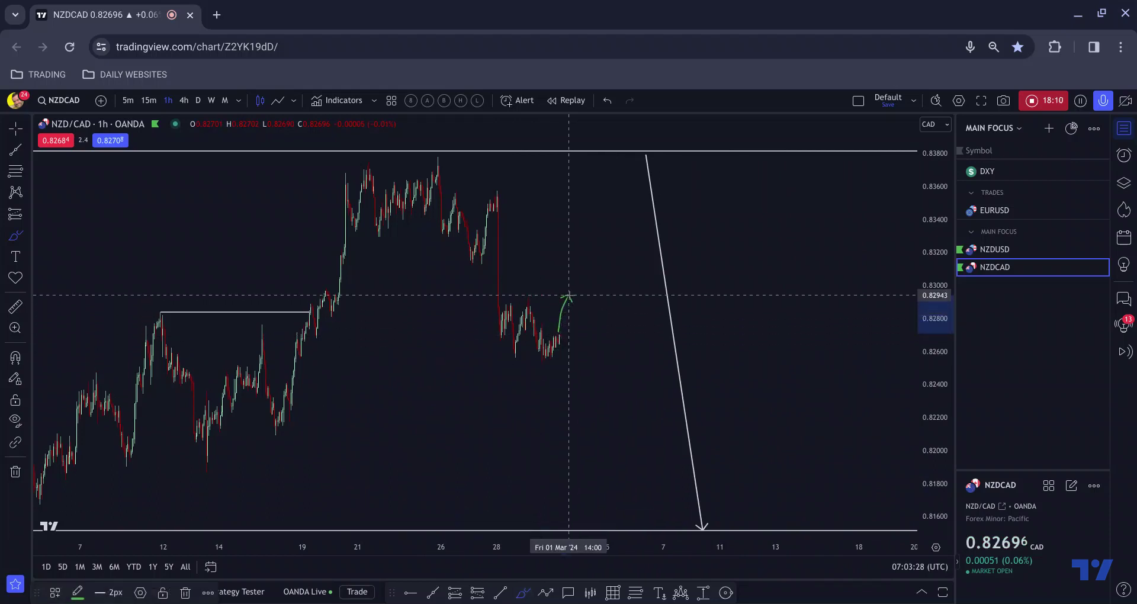
{"action": "left_click_drag", "start_coordinate": [571, 323], "coordinate": [616, 120]}
{"action": "scroll", "coordinate": [651, 130], "scroll_direction": "down", "scroll_amount": 5}
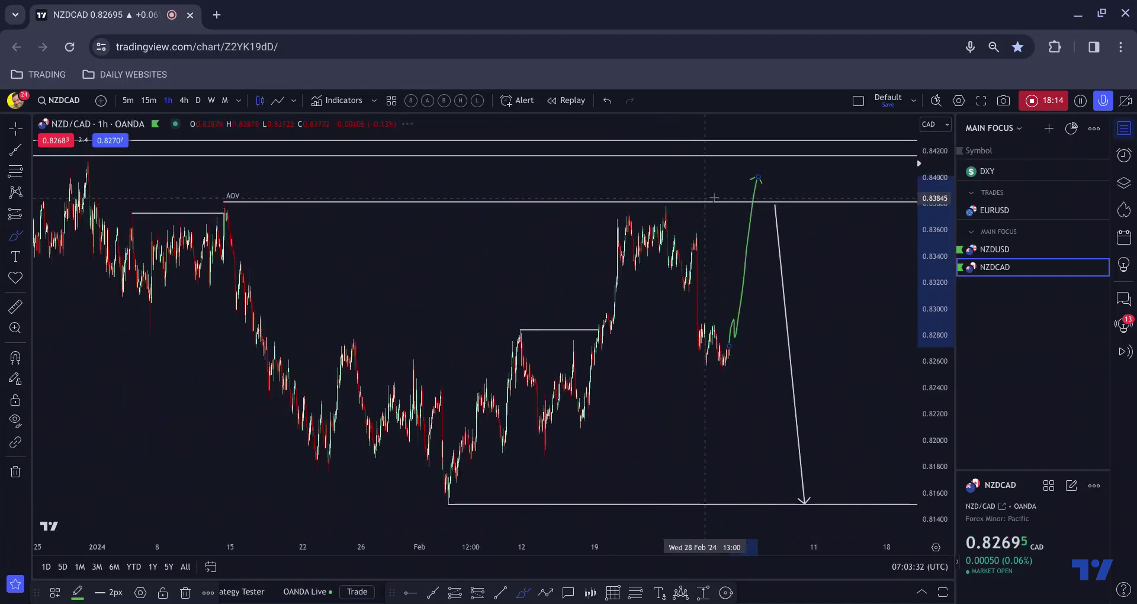
{"action": "mouse_move", "coordinate": [761, 148]}
{"action": "left_mouse_down"}
{"action": "mouse_move", "coordinate": [515, 254]}
{"action": "mouse_move", "coordinate": [499, 281]}
{"action": "left_mouse_up"}
{"action": "mouse_move", "coordinate": [765, 340]}
{"action": "left_mouse_down"}
{"action": "mouse_move", "coordinate": [659, 414]}
{"action": "mouse_move", "coordinate": [543, 472]}
{"action": "left_mouse_up"}
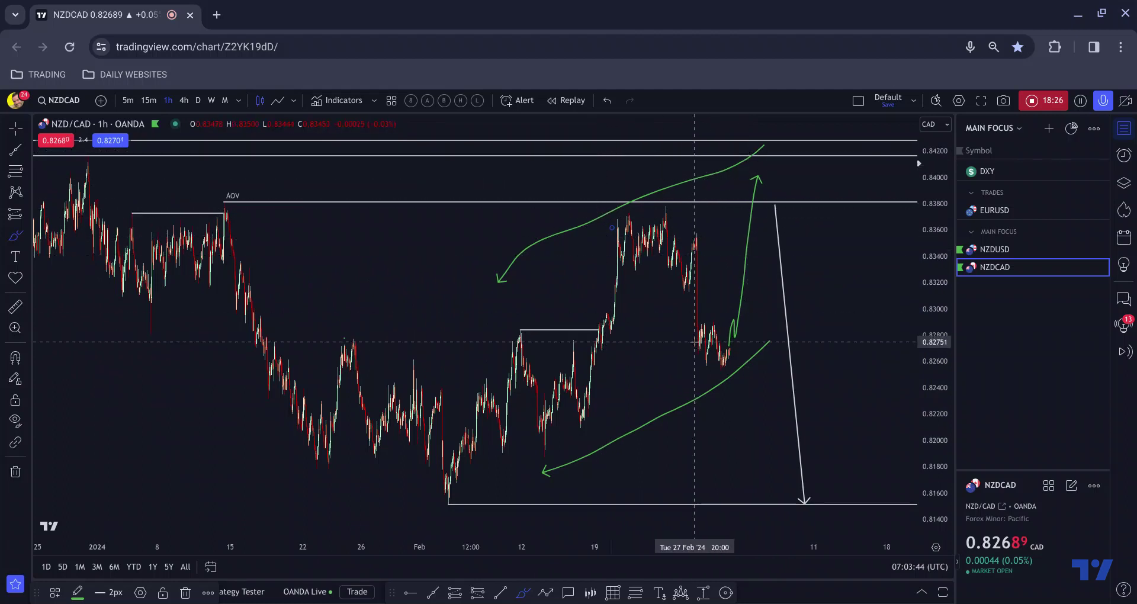
Step: Undo all the green brush arrows on the 1-hour NZDCAD chart
{"action": "key", "text": "ctrl+z"}
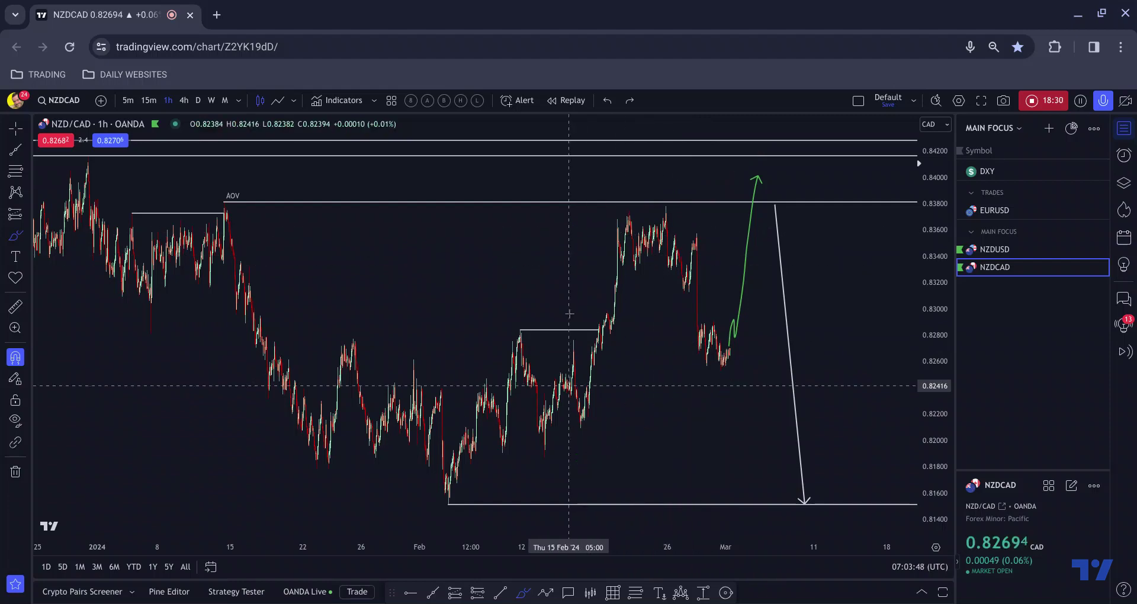
{"action": "key", "text": "ctrl+z"}
{"action": "scroll", "coordinate": [569, 313], "scroll_direction": "up", "scroll_amount": 5}
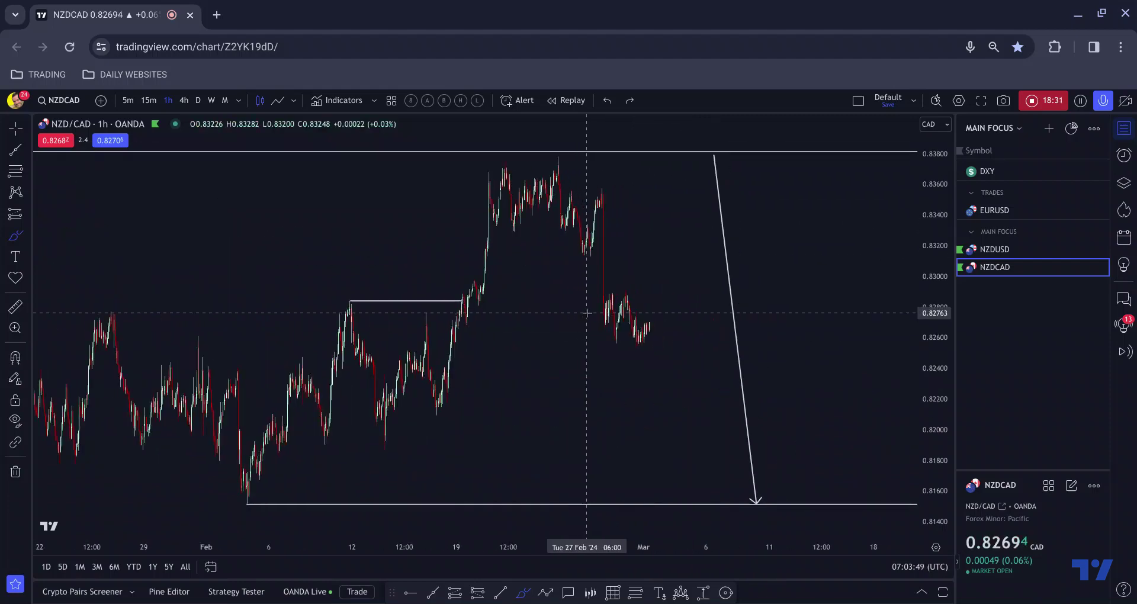
Step: Show the upper hidden F group with the NZDCAD short setup and hide the white downward Path arrow
{"action": "left_click", "coordinate": [1122, 183]}
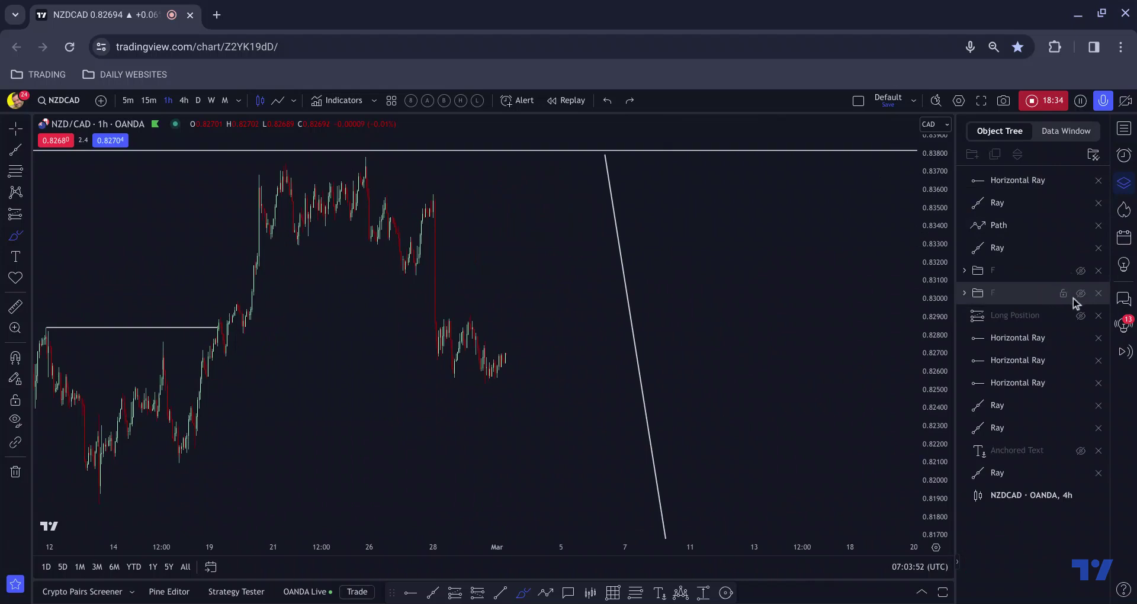
{"action": "left_click", "coordinate": [1079, 271]}
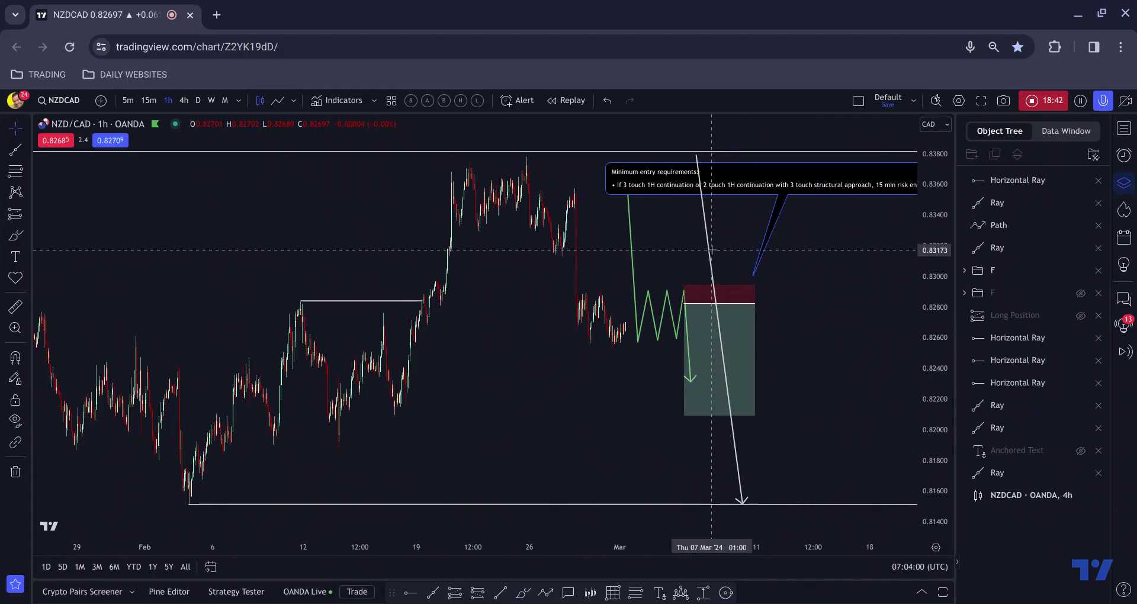
{"action": "left_click", "coordinate": [710, 251]}
{"action": "right_click", "coordinate": [711, 260]}
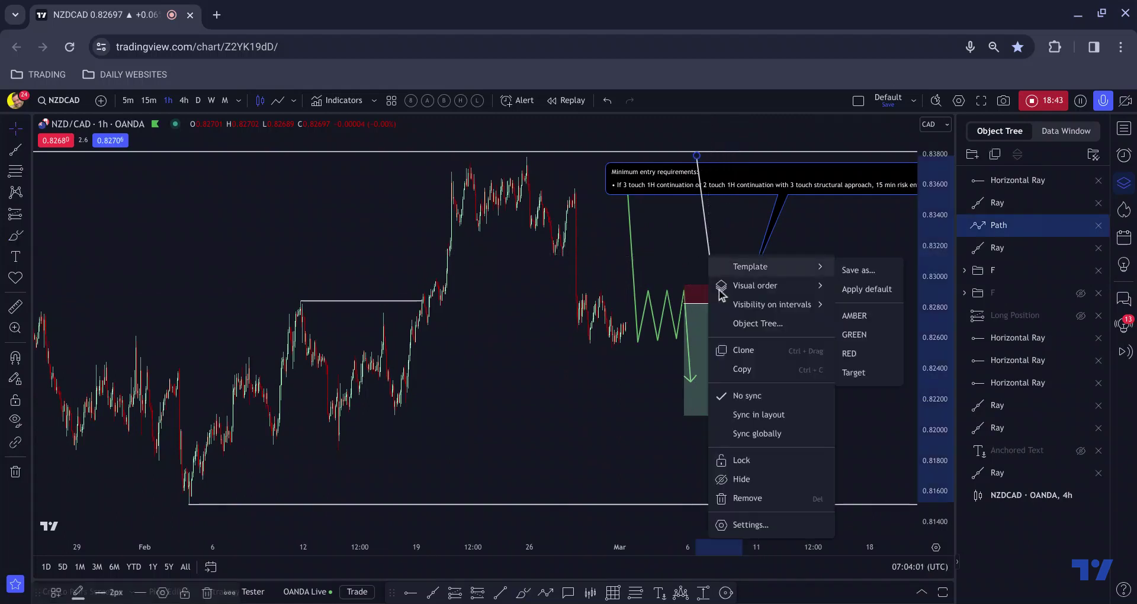
{"action": "left_click", "coordinate": [741, 475]}
{"action": "scroll", "coordinate": [550, 385], "scroll_direction": "up", "scroll_amount": 5}
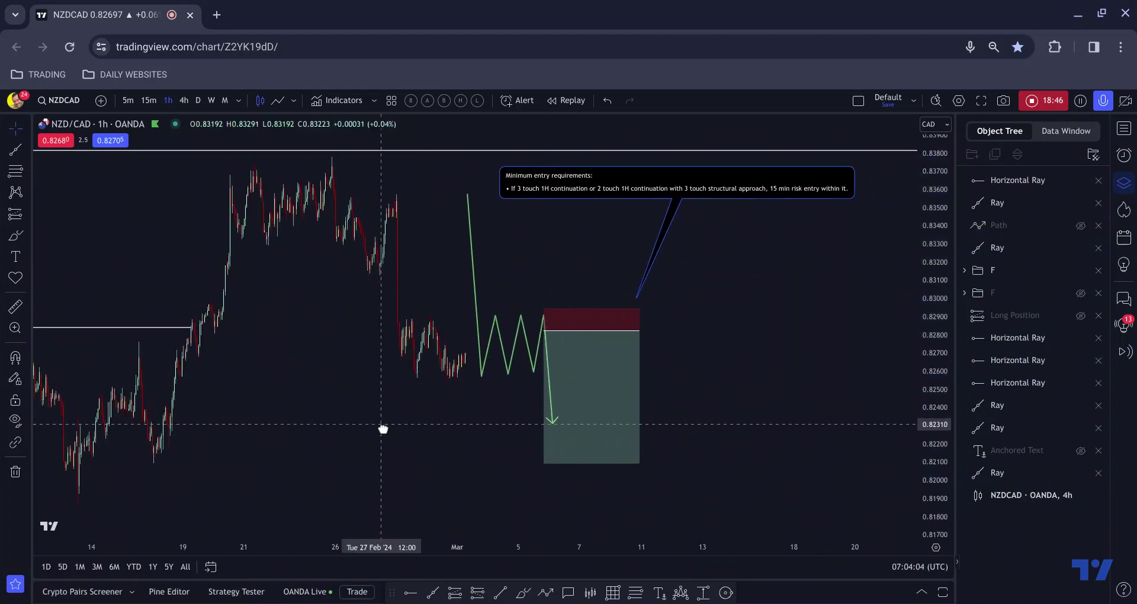
{"action": "scroll", "coordinate": [315, 365], "scroll_direction": "up", "scroll_amount": 2}
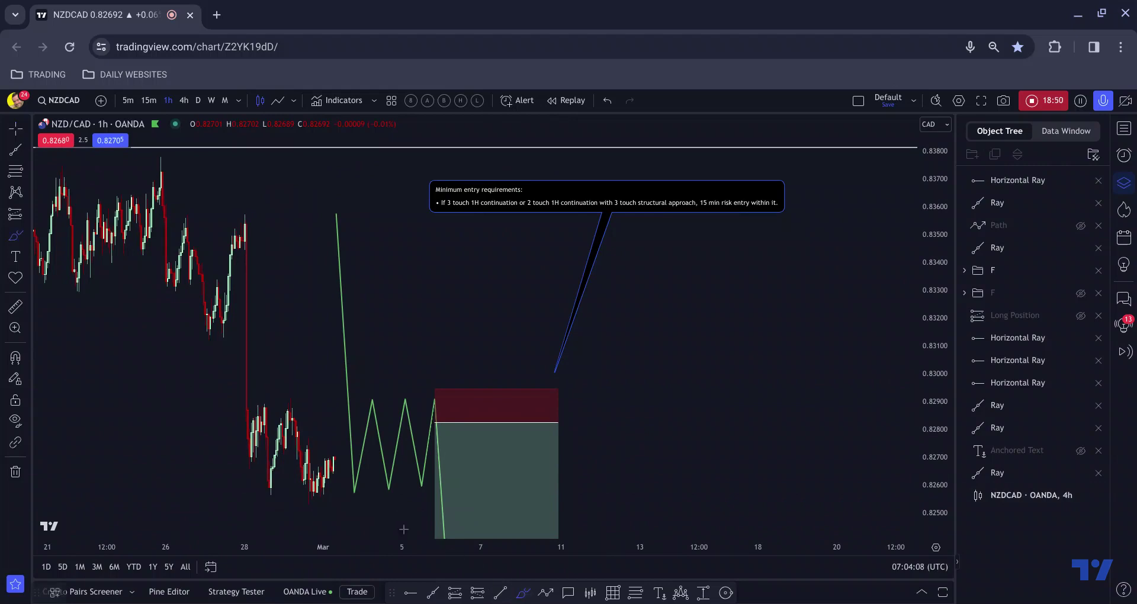
Step: Brush green arrows around the consolidation after the 28 February drop: two sloping down, one leftward along its highs and one curving up to about 0.829
{"action": "left_click_drag", "start_coordinate": [283, 442], "coordinate": [310, 474]}
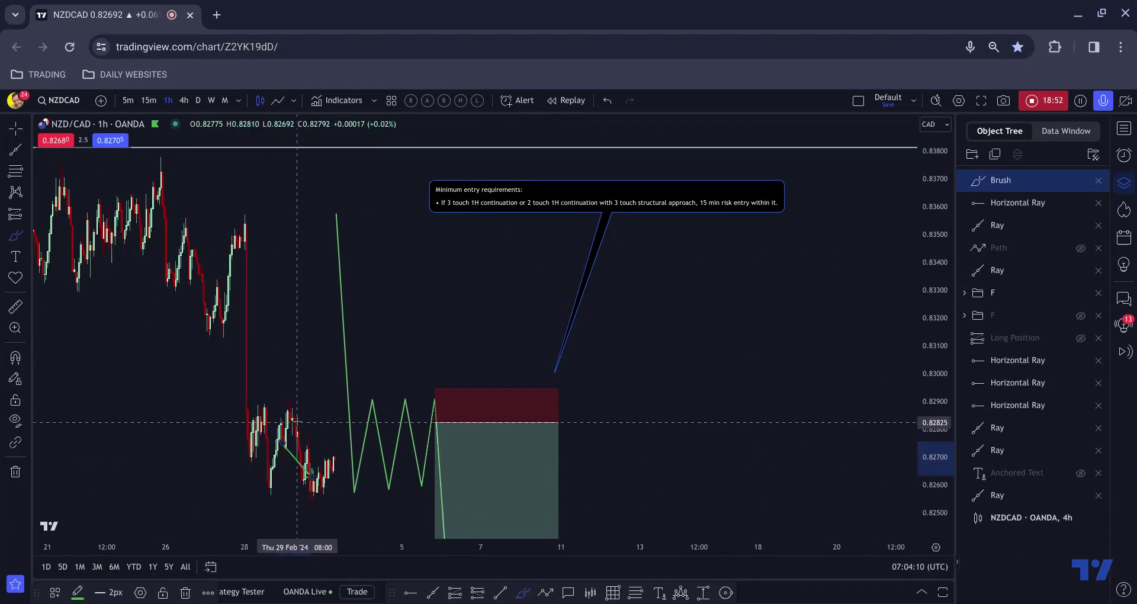
{"action": "left_click_drag", "start_coordinate": [288, 417], "coordinate": [321, 465]}
{"action": "left_click_drag", "start_coordinate": [302, 397], "coordinate": [266, 405]}
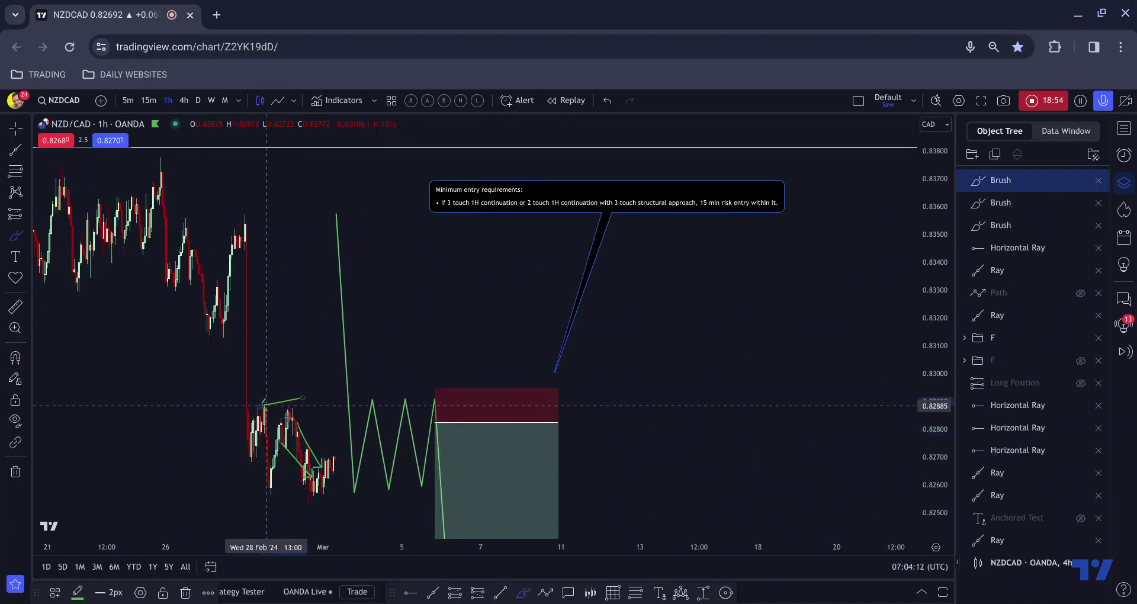
{"action": "mouse_move", "coordinate": [312, 464]}
{"action": "left_mouse_down"}
{"action": "mouse_move", "coordinate": [323, 472]}
{"action": "mouse_move", "coordinate": [340, 403]}
{"action": "mouse_move", "coordinate": [405, 397]}
{"action": "left_mouse_up"}
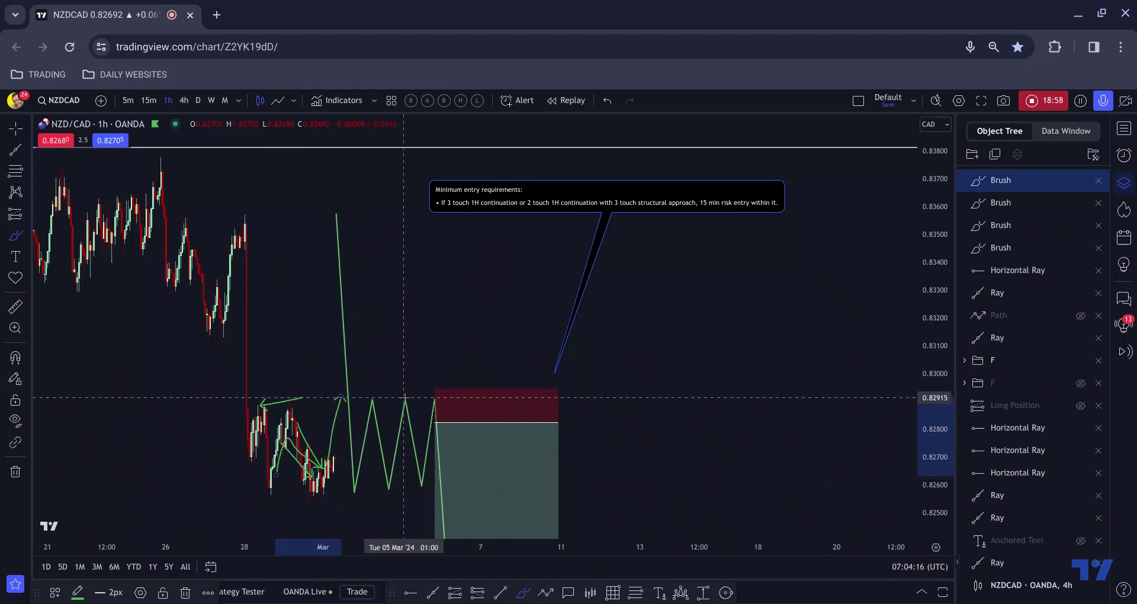
Step: Undo all the green brush arrows around the consolidation after the 28 February drop
{"action": "key", "text": "ctrl+z"}
{"action": "key", "text": "ctrl+z"}
{"action": "key", "text": "ctrl+z"}
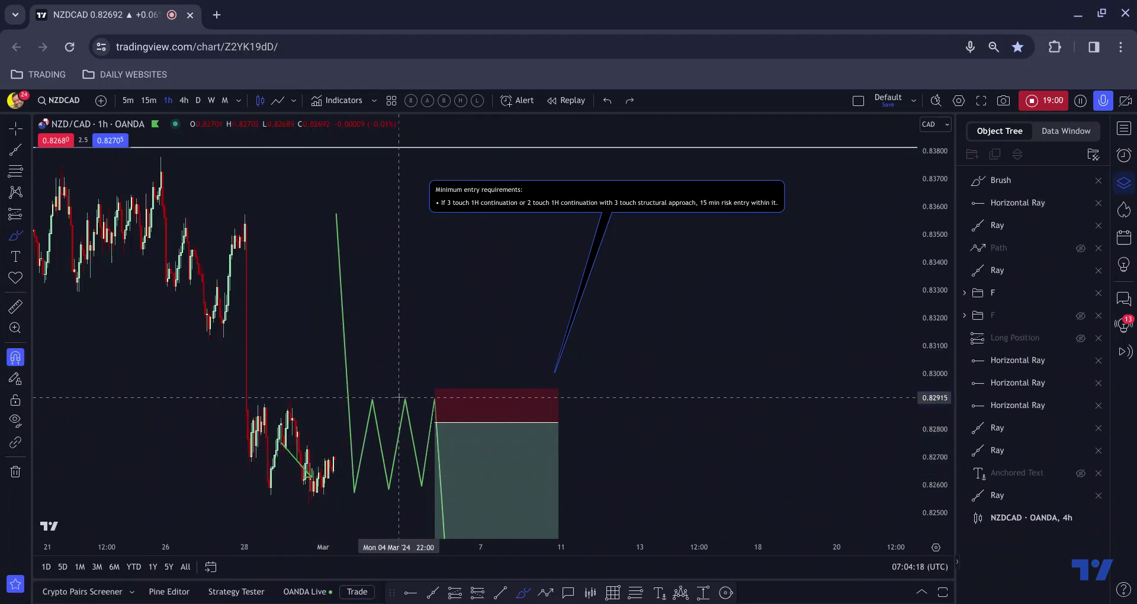
{"action": "key", "text": "ctrl+z"}
Step: Brush two downward green arrows below and above the 26–27 February decline, and undo both
{"action": "scroll", "coordinate": [444, 343], "scroll_direction": "down", "scroll_amount": 3}
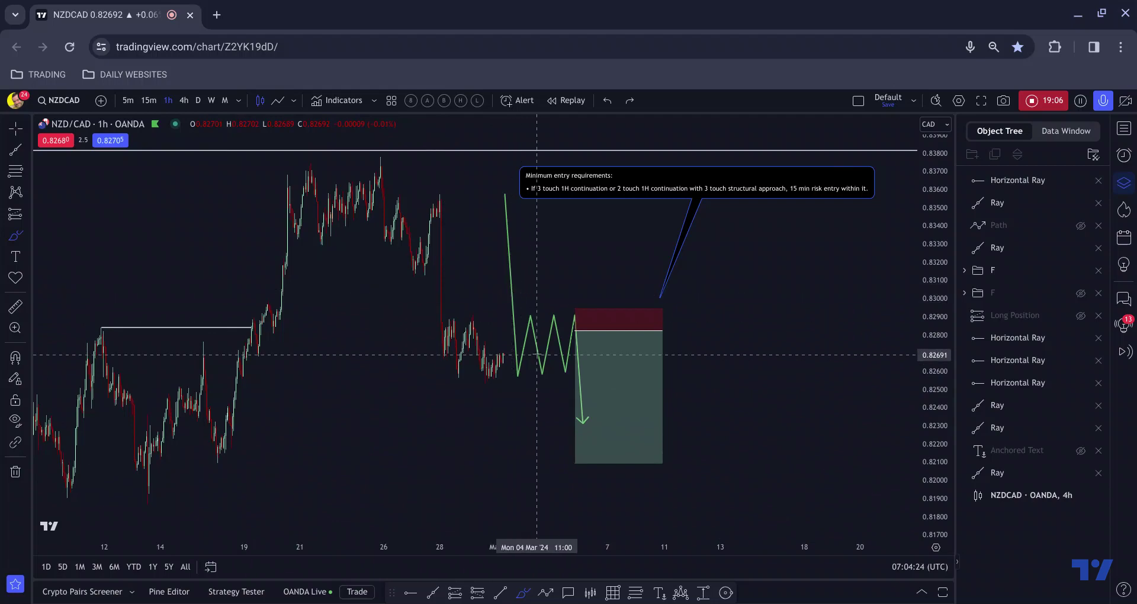
{"action": "scroll", "coordinate": [522, 349], "scroll_direction": "down", "scroll_amount": 3}
{"action": "scroll", "coordinate": [521, 350], "scroll_direction": "up", "scroll_amount": 2}
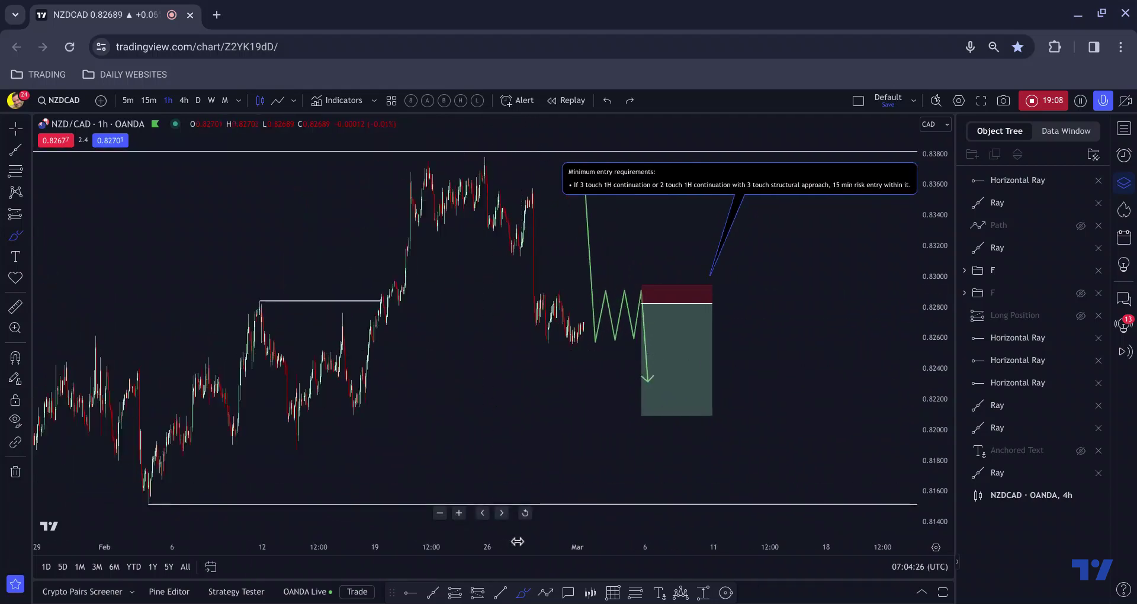
{"action": "left_click_drag", "start_coordinate": [465, 201], "coordinate": [520, 258]}
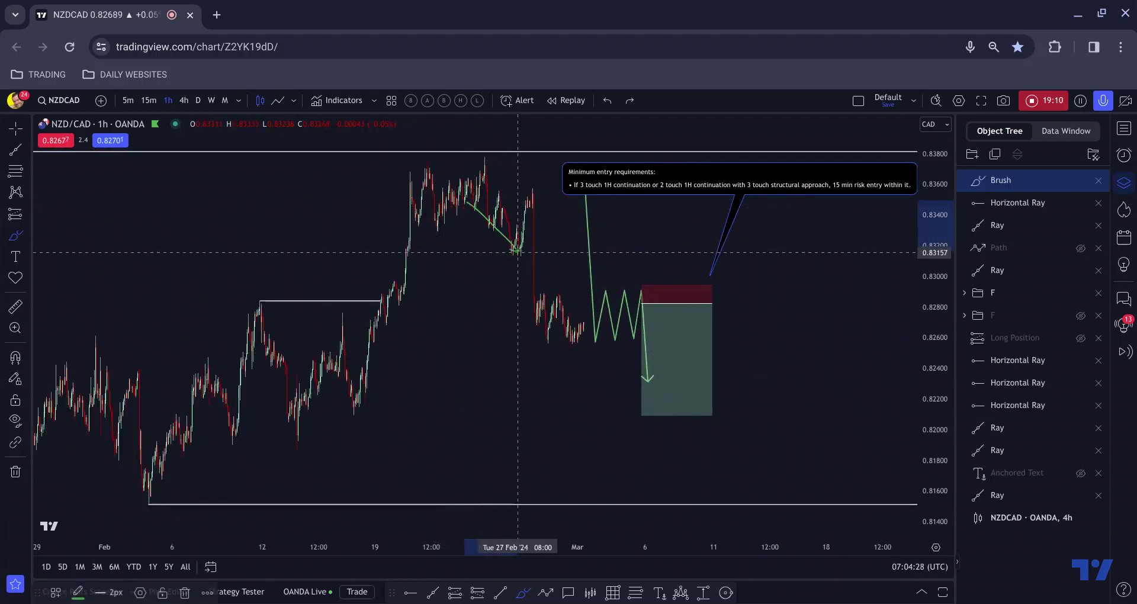
{"action": "left_click_drag", "start_coordinate": [492, 173], "coordinate": [520, 188]}
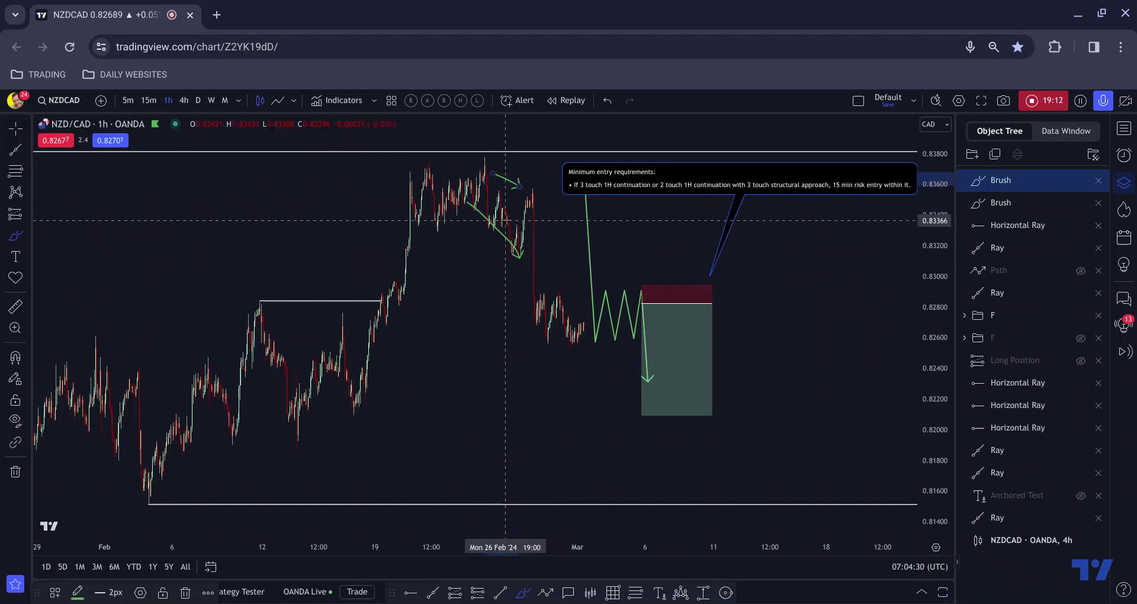
{"action": "key", "text": "ctrl+z"}
{"action": "key", "text": "ctrl+z"}
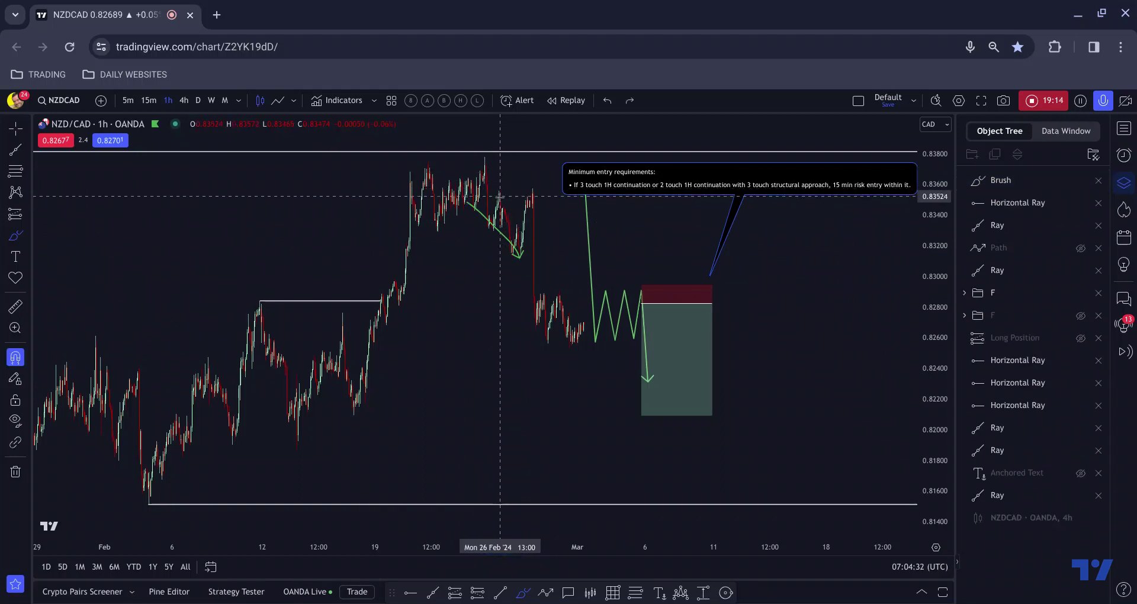
Step: Extend the short position's target down to the lower horizontal ray at about 0.815
{"action": "scroll", "coordinate": [525, 409], "scroll_direction": "down", "scroll_amount": 2}
{"action": "scroll", "coordinate": [526, 409], "scroll_direction": "down", "scroll_amount": 1}
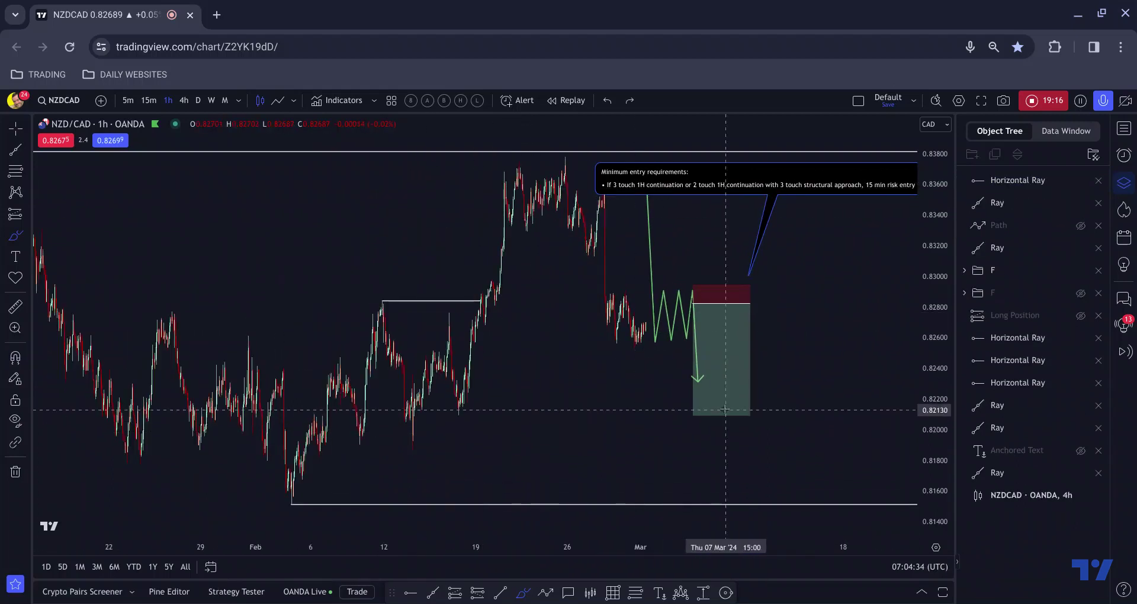
{"action": "left_click", "coordinate": [695, 416]}
{"action": "left_click_drag", "start_coordinate": [695, 417], "coordinate": [692, 507]}
{"action": "scroll", "coordinate": [654, 398], "scroll_direction": "down", "scroll_amount": 2}
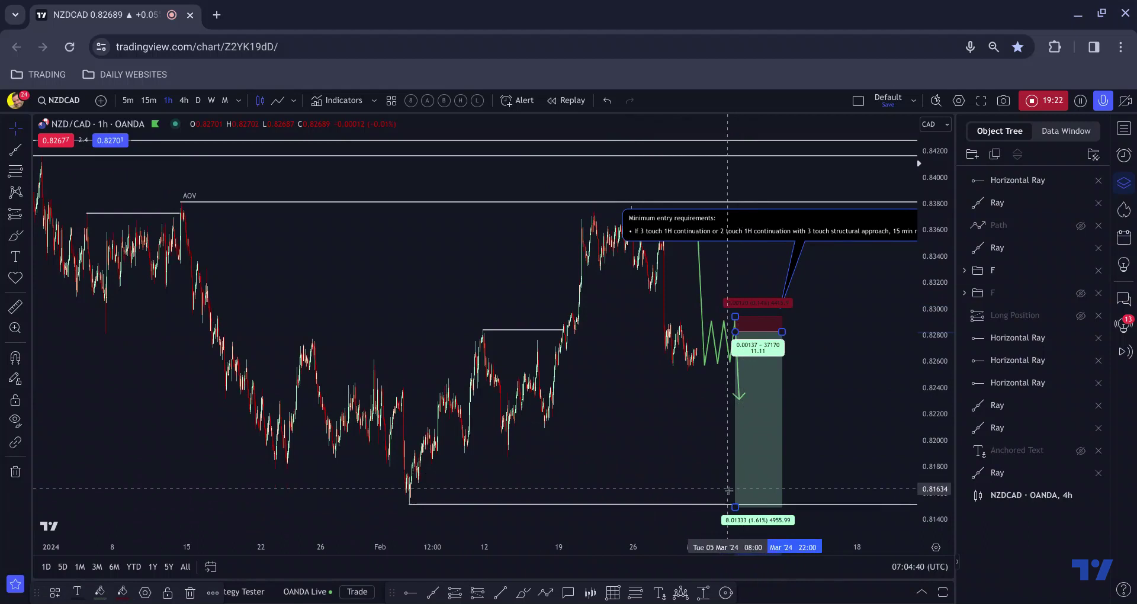
Step: Raise the short position's target to about 0.8165 and on up to about 0.821, and deselect the position
{"action": "left_click_drag", "start_coordinate": [736, 506], "coordinate": [735, 487]}
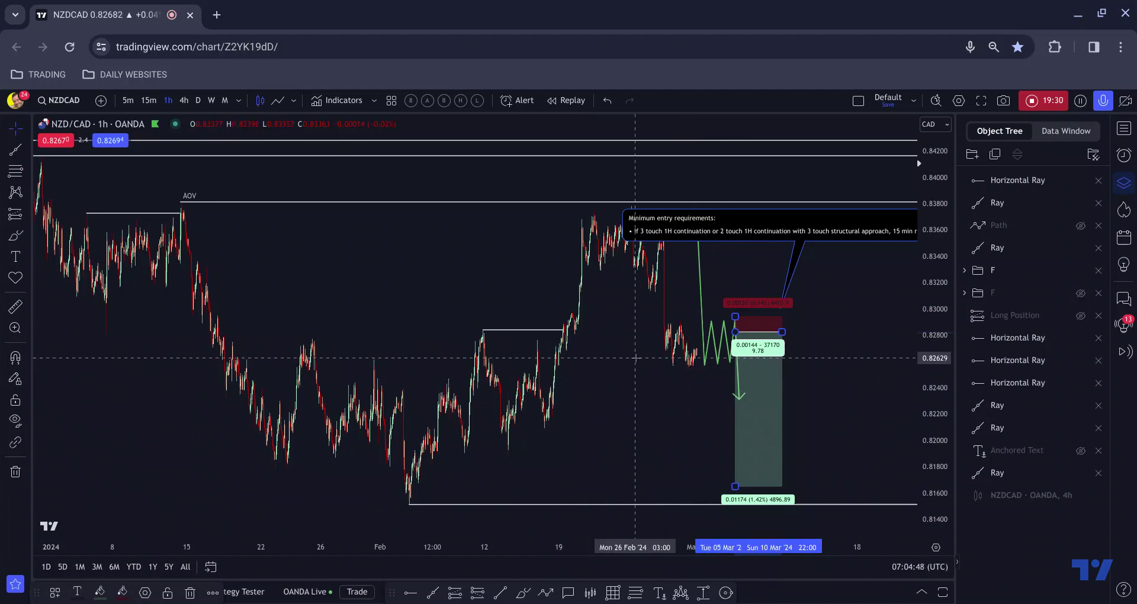
{"action": "left_click_drag", "start_coordinate": [734, 486], "coordinate": [734, 430]}
{"action": "scroll", "coordinate": [735, 430], "scroll_direction": "up", "scroll_amount": 3}
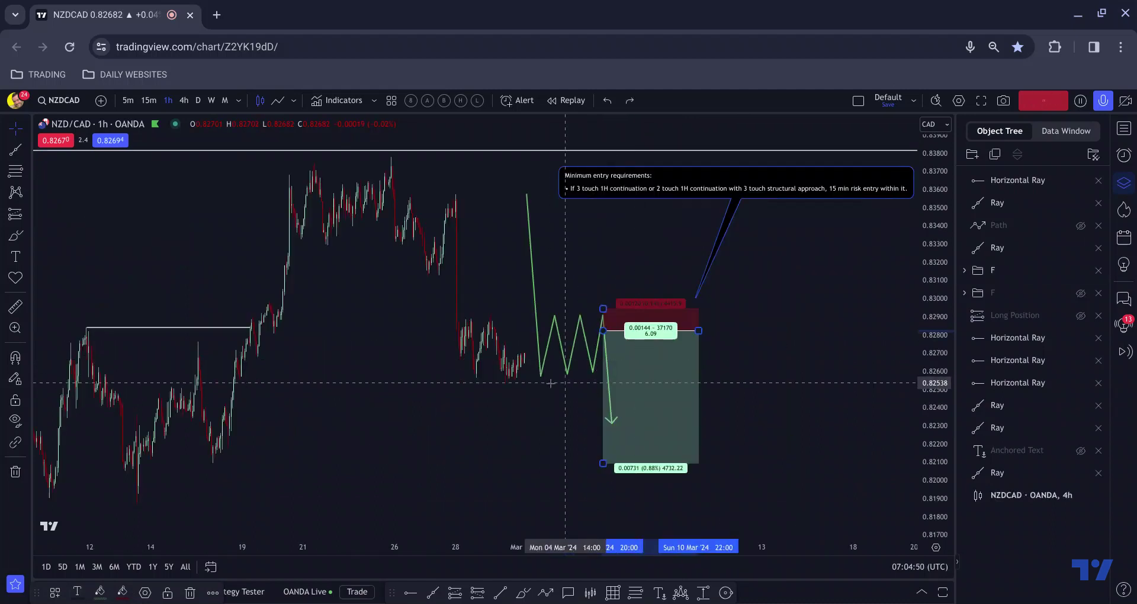
{"action": "scroll", "coordinate": [719, 385], "scroll_direction": "down", "scroll_amount": 3}
{"action": "left_click", "coordinate": [888, 305]}
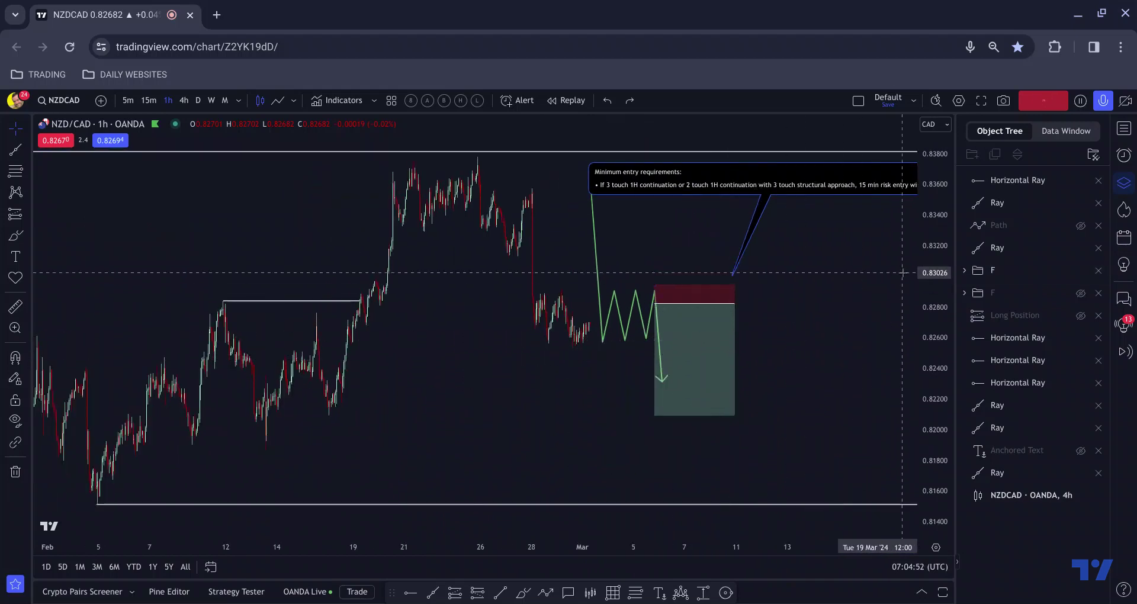
{"action": "scroll", "coordinate": [901, 258], "scroll_direction": "down", "scroll_amount": 3}
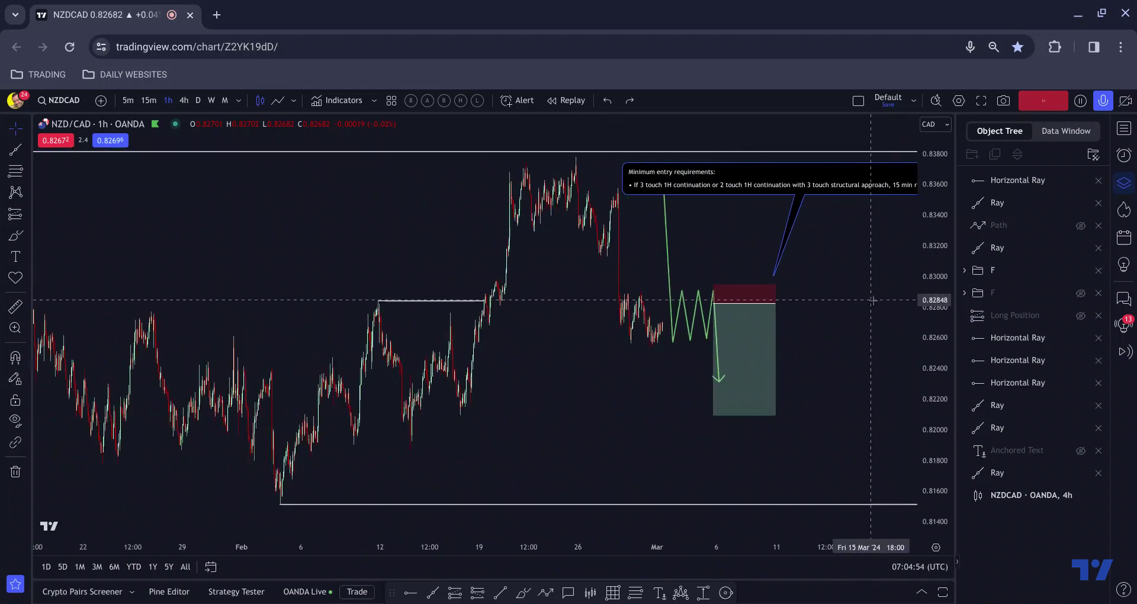
{"action": "left_click_drag", "start_coordinate": [822, 312], "coordinate": [784, 313]}
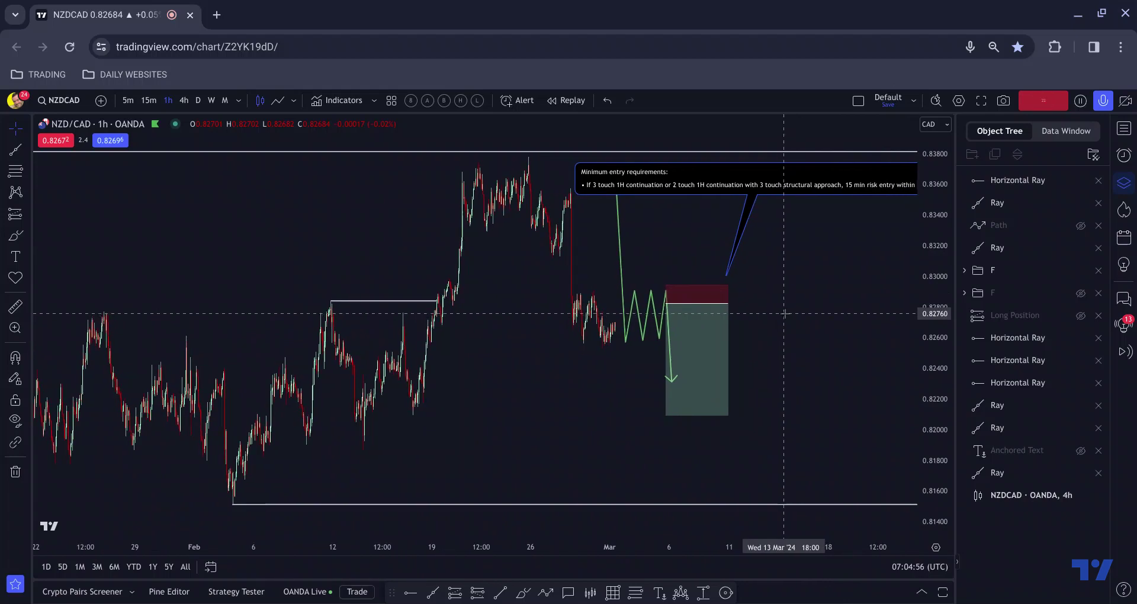